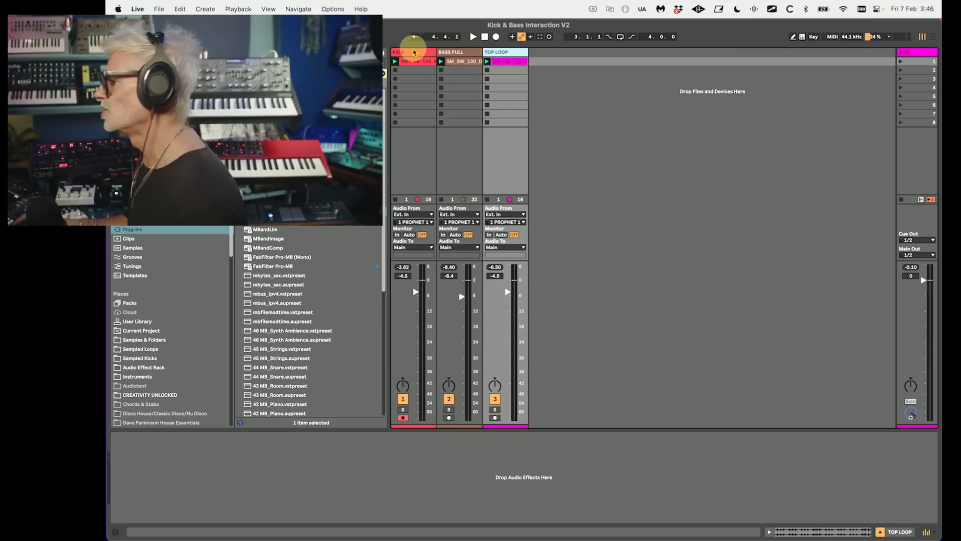
Play the KICK, BASS FULL and TOP LOOP tracks together and mute TOP LOOP
click(455, 52)
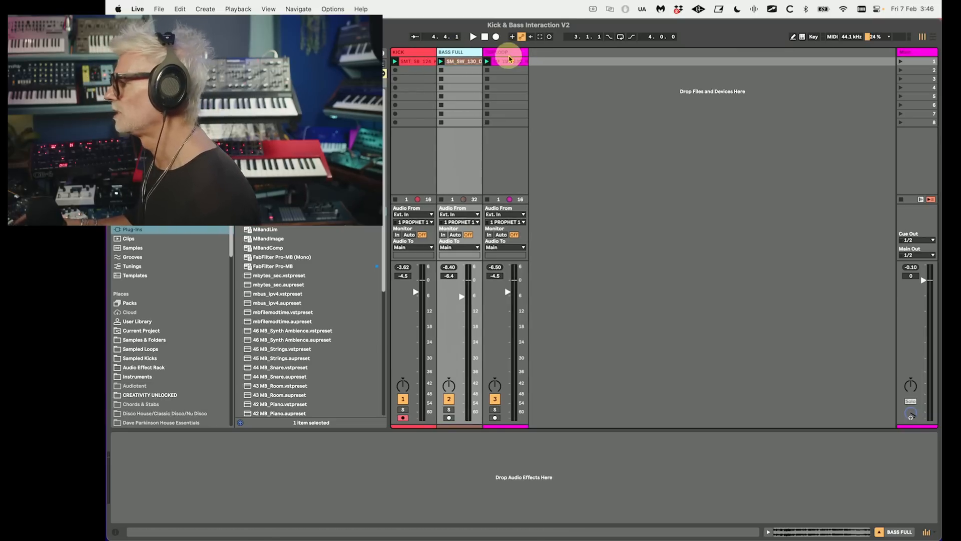
click(415, 56)
click(511, 53)
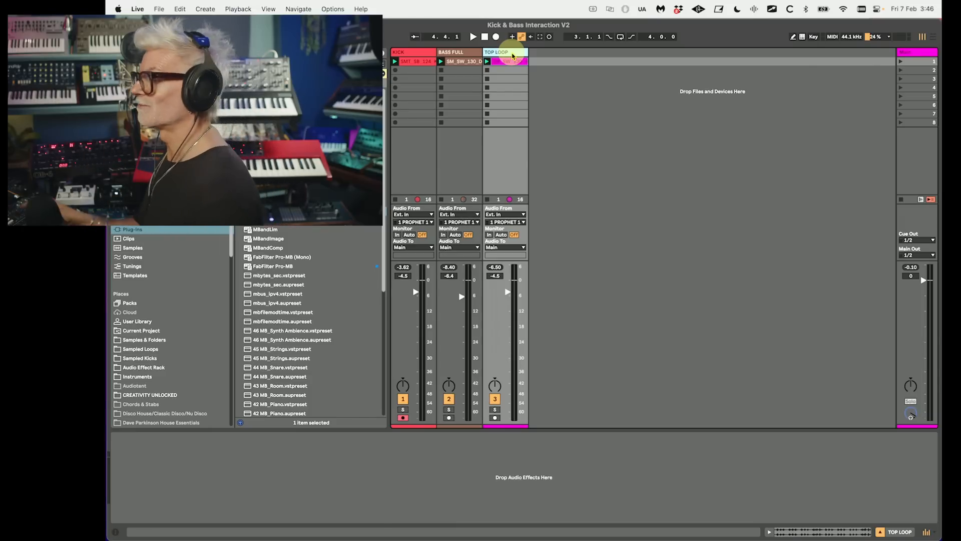
click(429, 52)
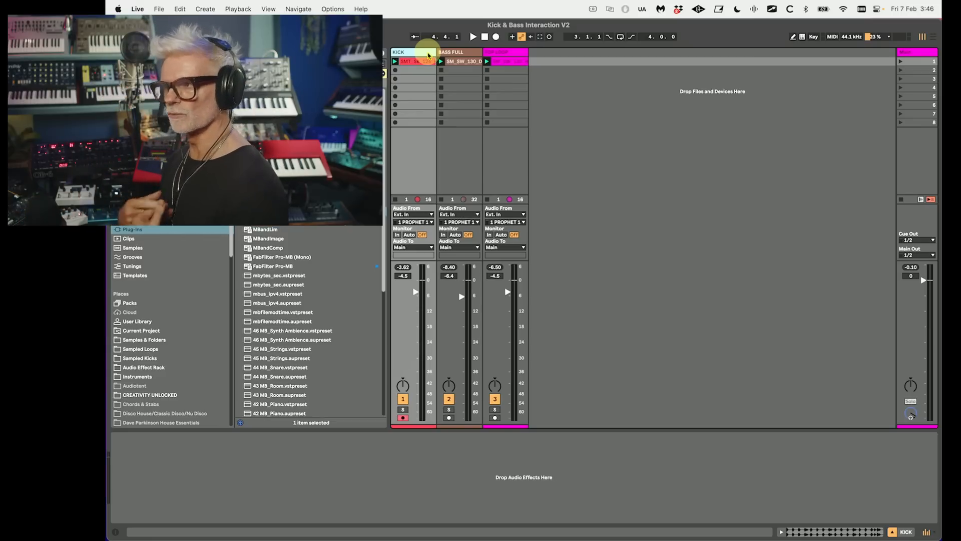
key(space)
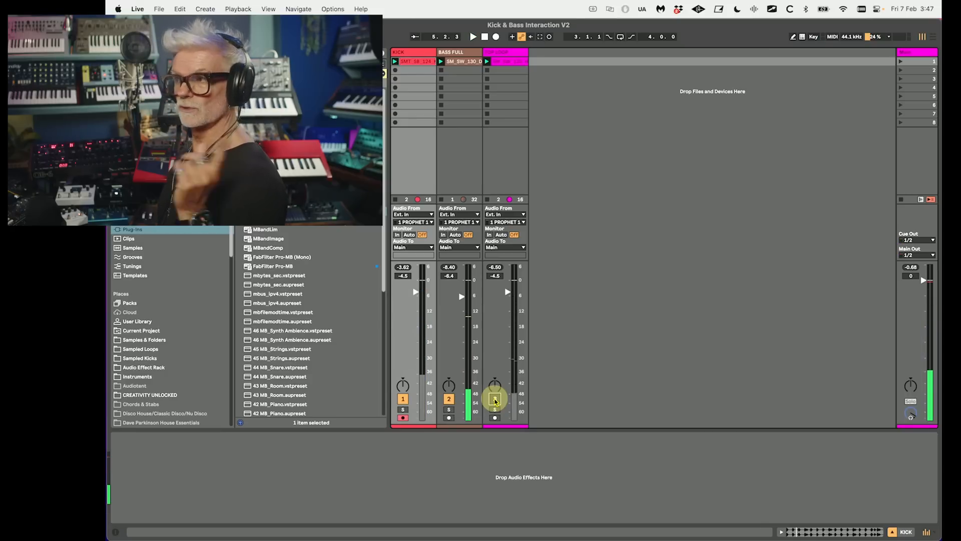
Duplicate the BASS FULL track and rename the two bass tracks BASS LOW and BASS MID
click(464, 52)
key(super+d)
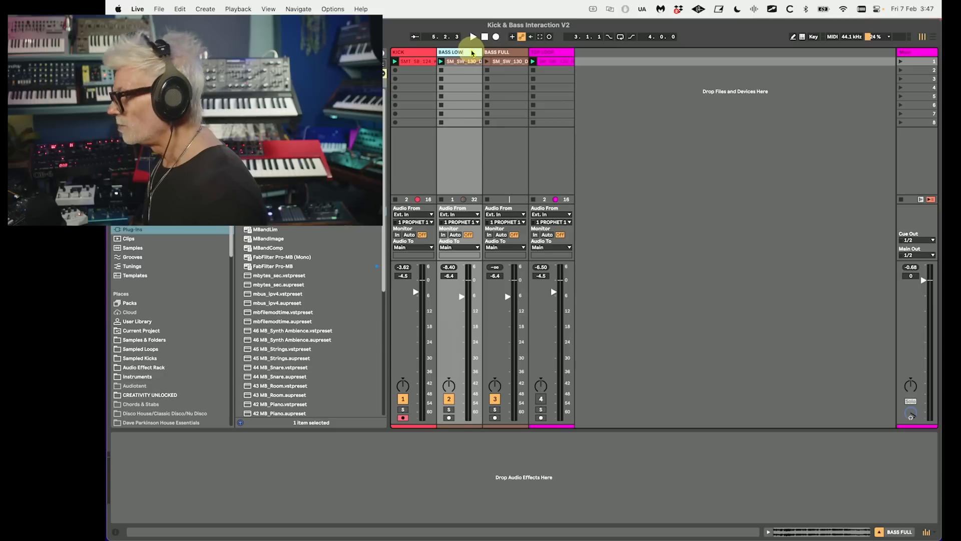
click(511, 53)
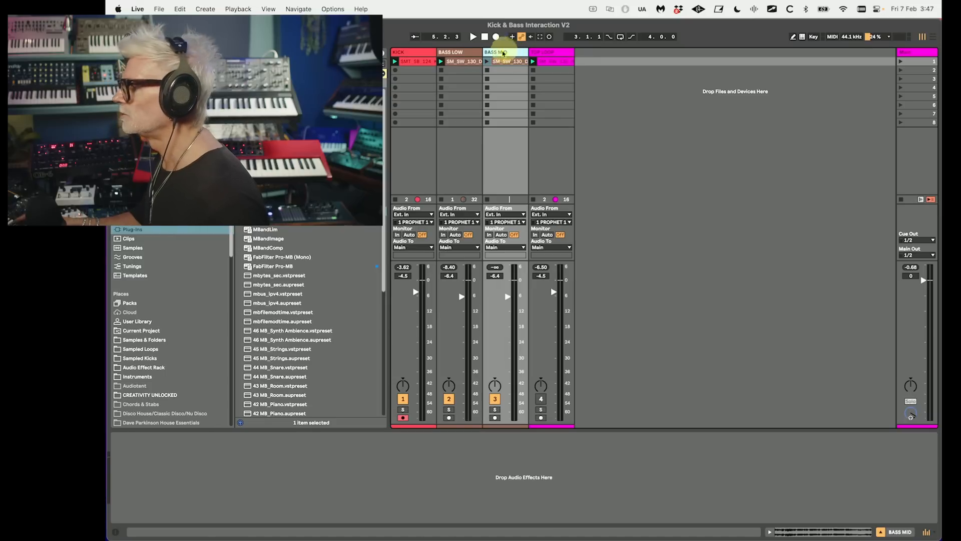
Find FabFilter Pro-Q 4 in the browser and insert it on the BASS LOW track
click(453, 52)
click(449, 409)
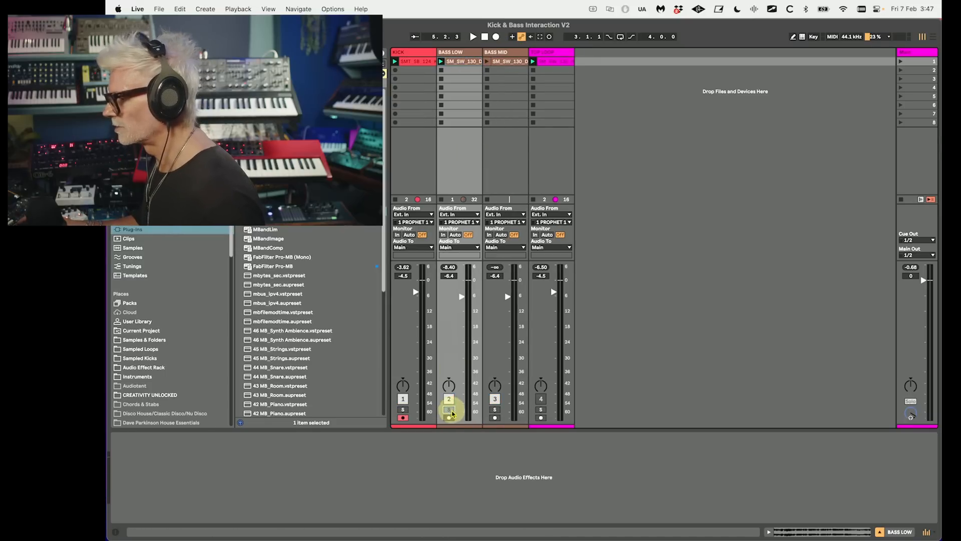
key(super+f)
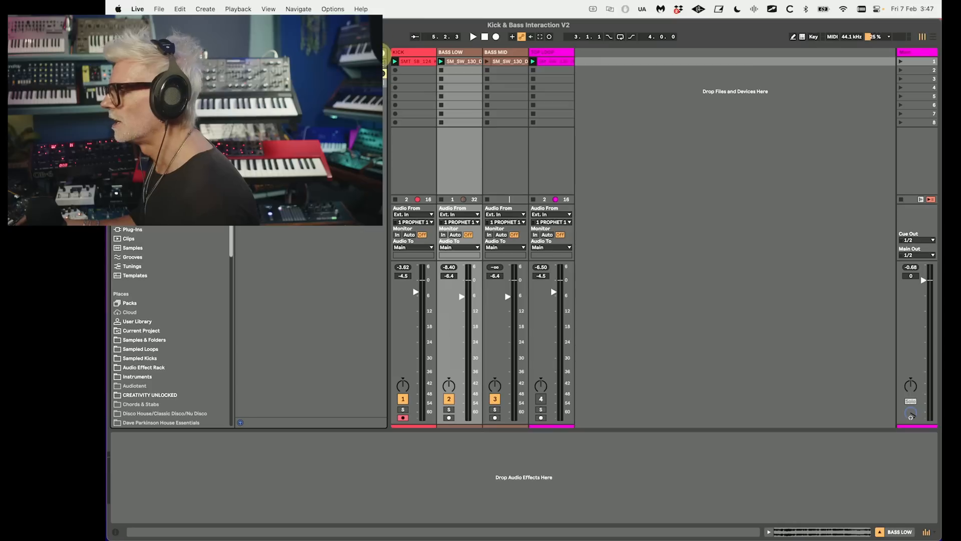
click(383, 54)
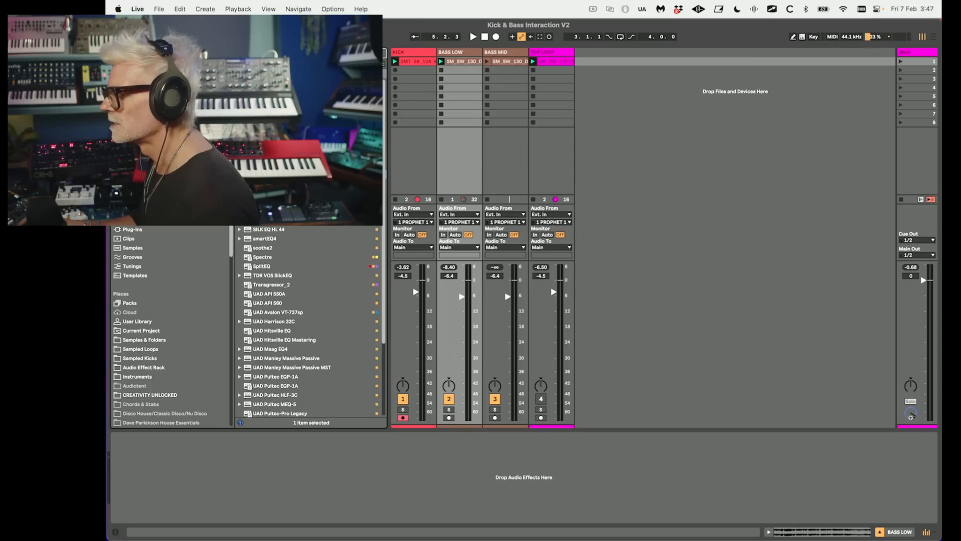
drag(271, 395, 258, 486)
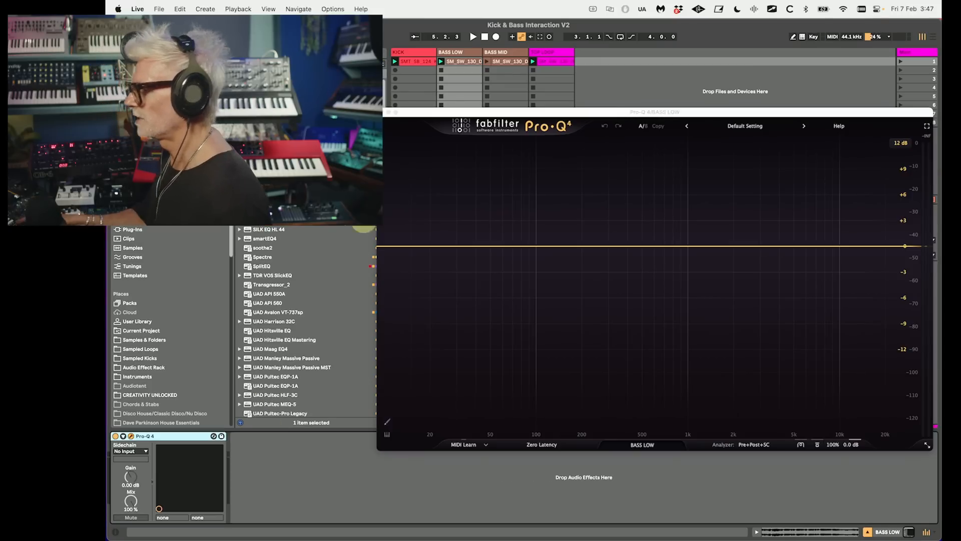
drag(497, 116, 419, 97)
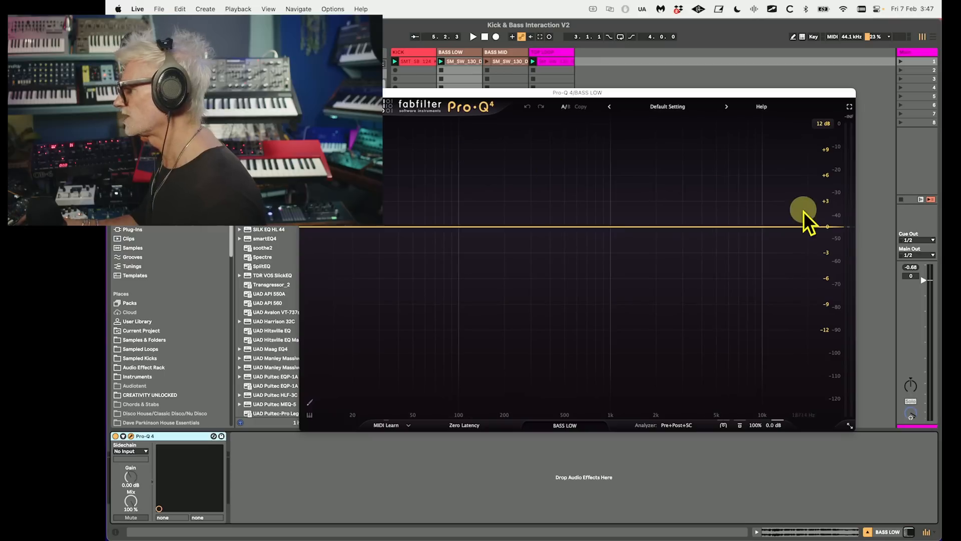
Add a 12 dB/oct high cut at 100 Hz to the BASS LOW EQ and raise its Q to about 1.68
click(816, 228)
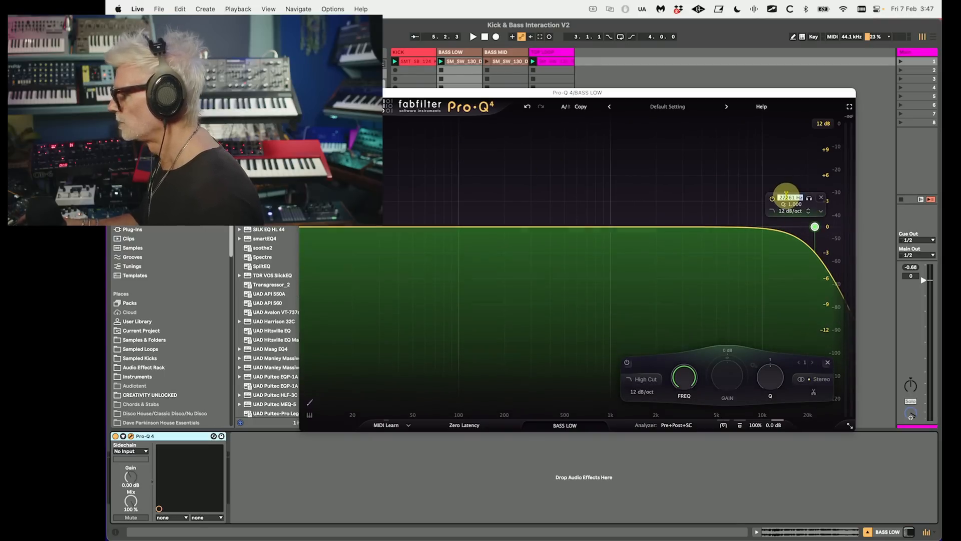
key(Return)
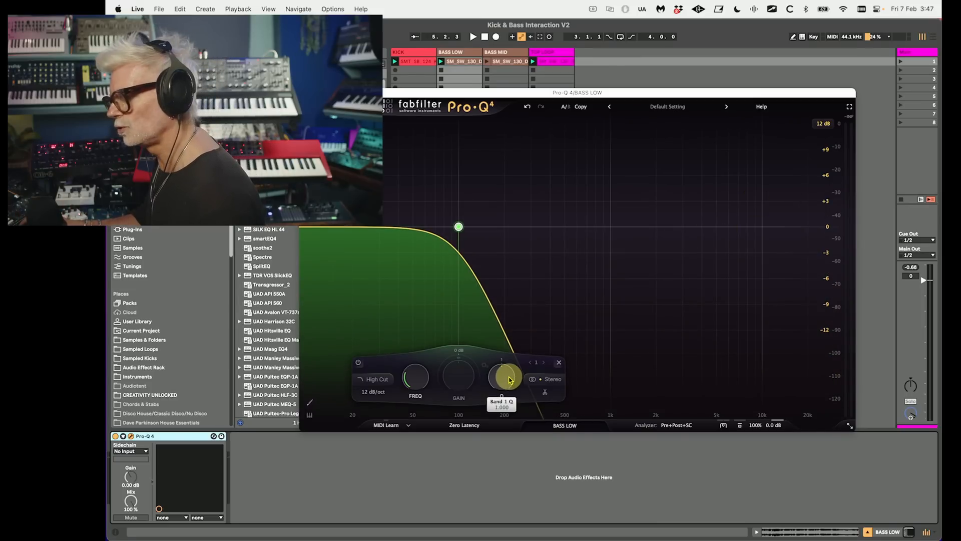
drag(509, 380, 503, 353)
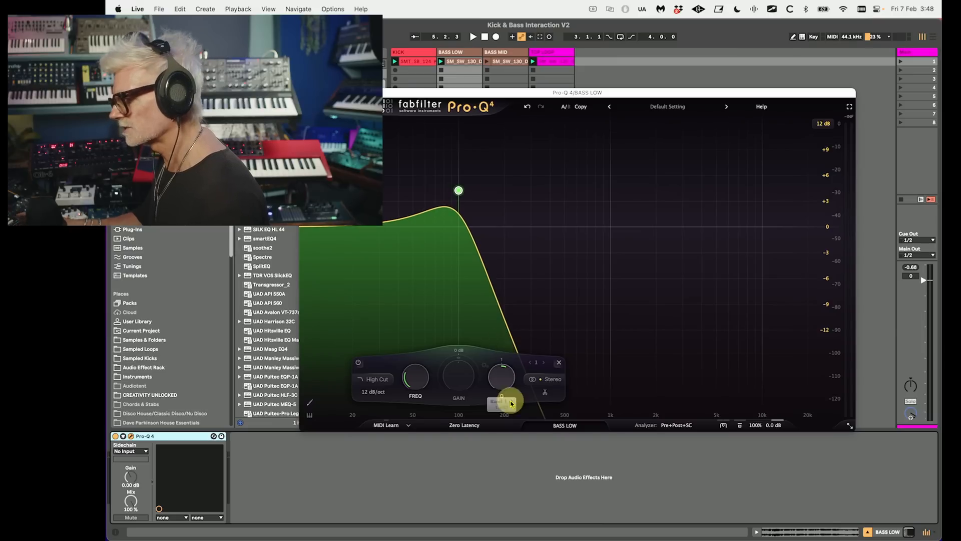
Solo the BASS LOW track and play it back to hear the high cut
drag(466, 94, 681, 97)
click(496, 410)
key(space)
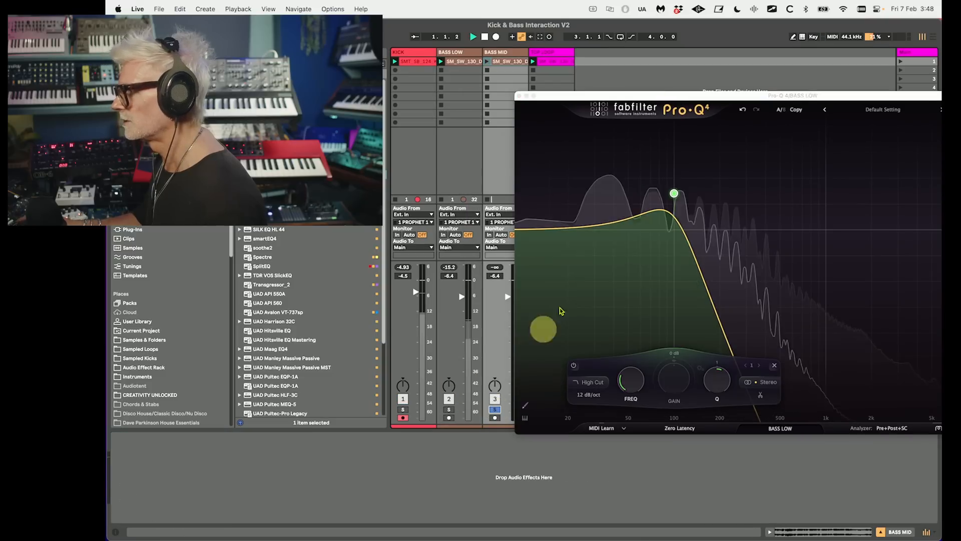
click(449, 410)
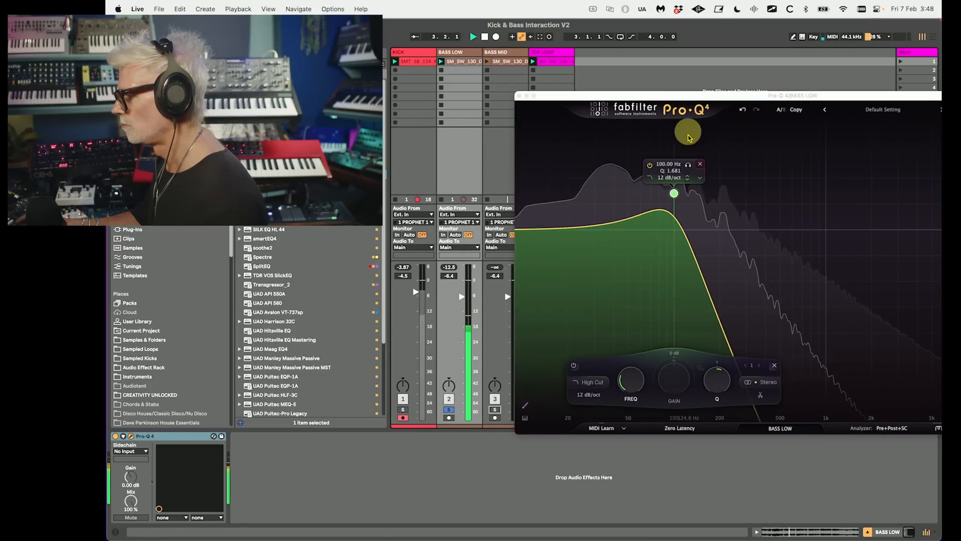
Lower the BASS LOW high-cut frequency to slightly below 100 Hz, checking it with playback
drag(682, 96, 634, 101)
key(space)
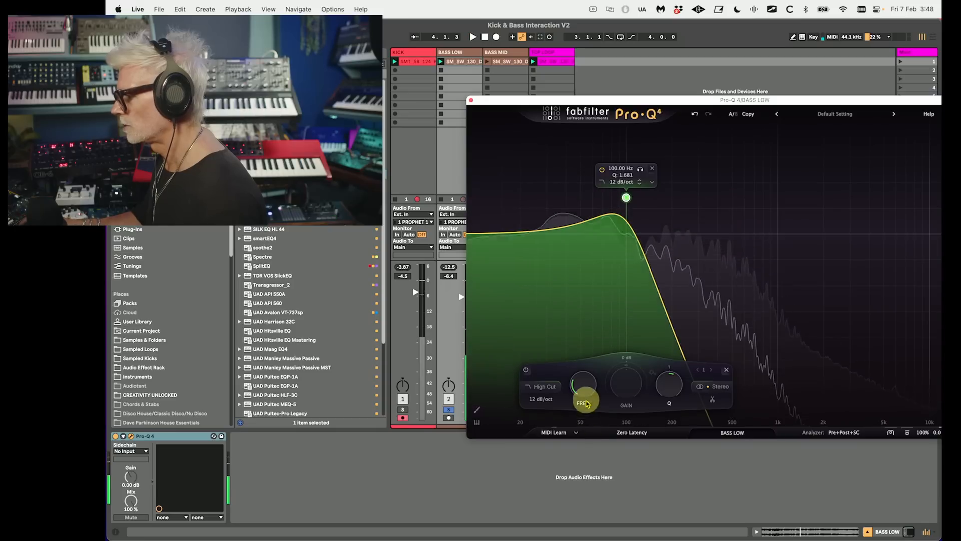
drag(586, 389, 587, 394)
key(space)
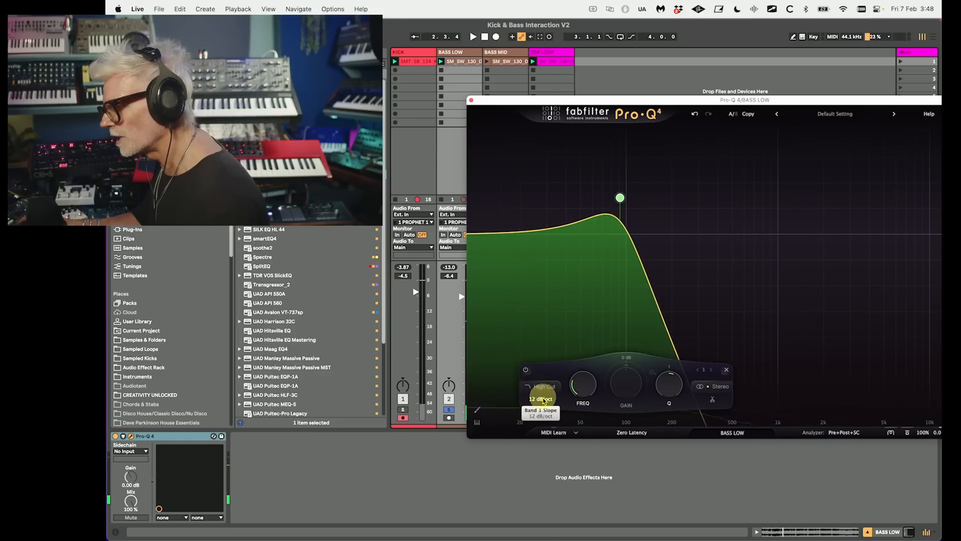
Close the BASS LOW EQ window and insert FabFilter Pro-Q 4 on the BASS MID track
click(472, 102)
click(502, 70)
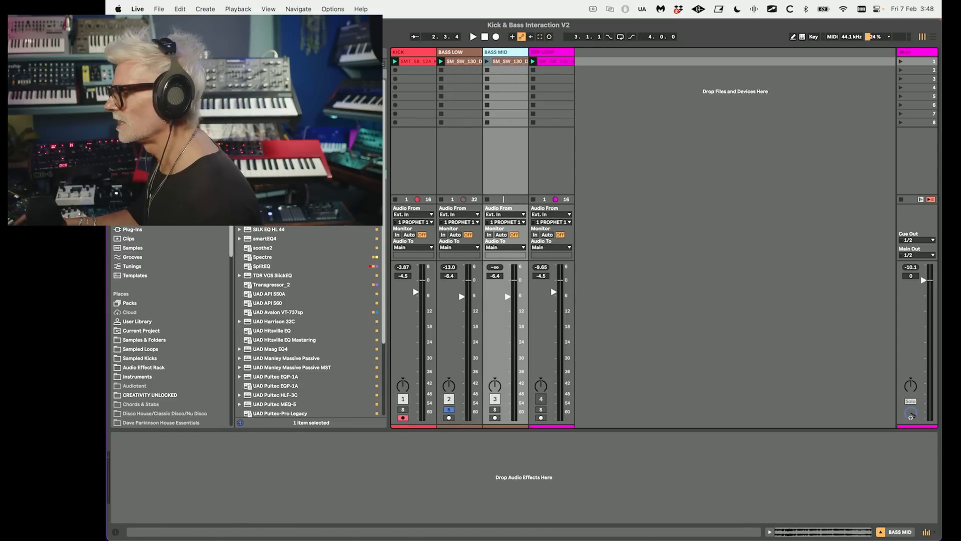
click(220, 484)
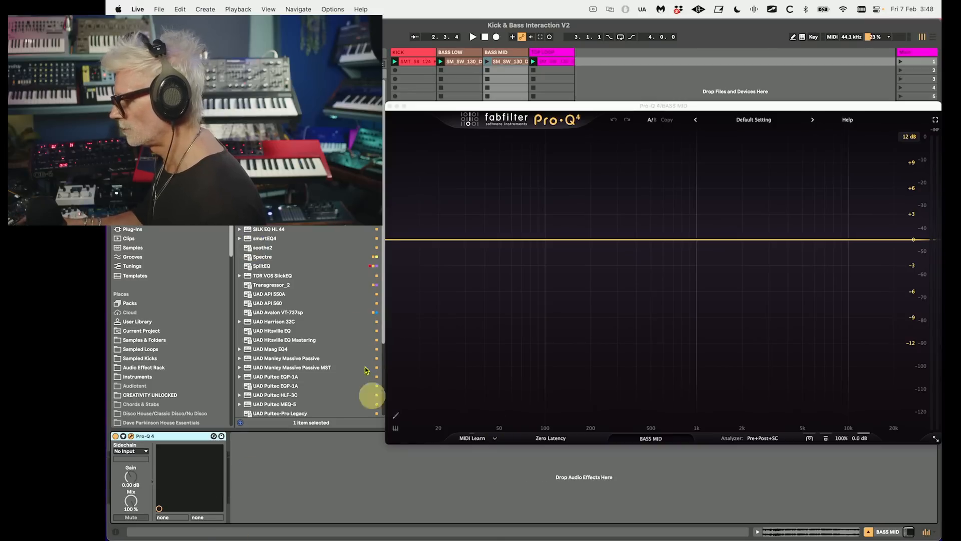
drag(514, 103, 695, 200)
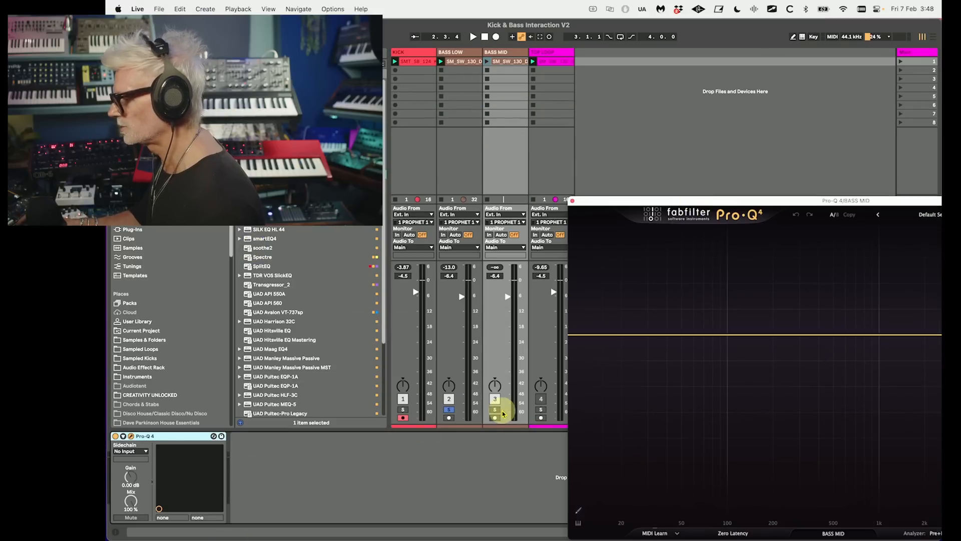
click(721, 177)
drag(717, 200, 532, 142)
Add a 12 dB/oct low cut at 100 Hz to the BASS MID EQ
click(362, 273)
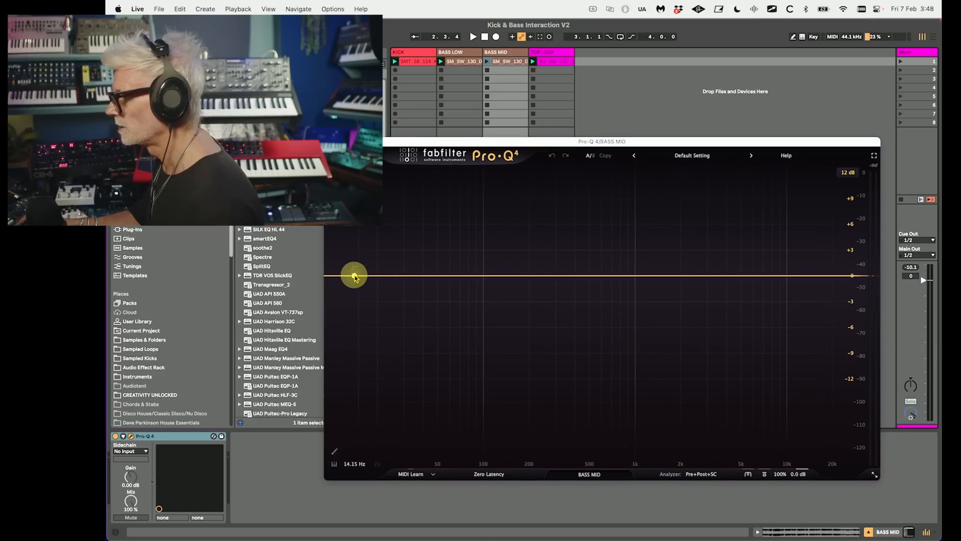
click(354, 275)
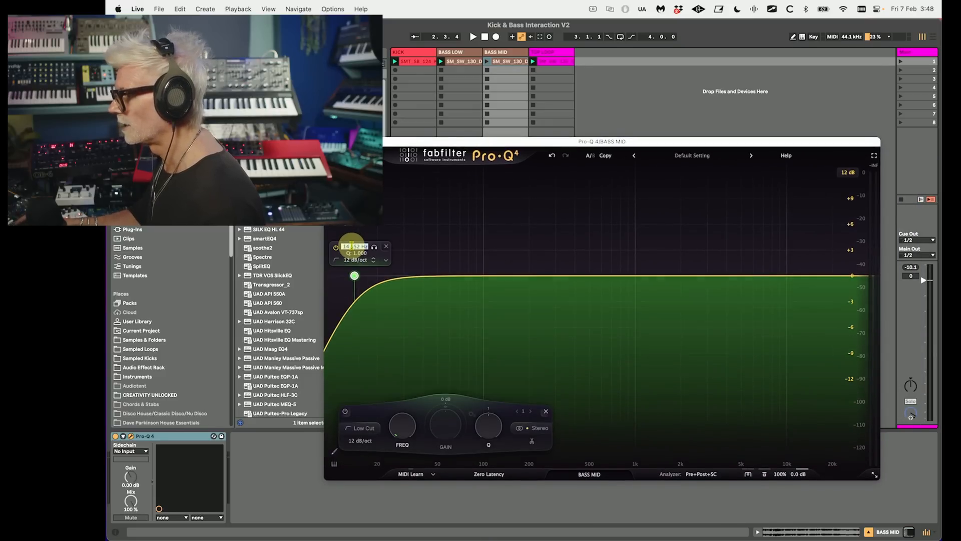
key(Return)
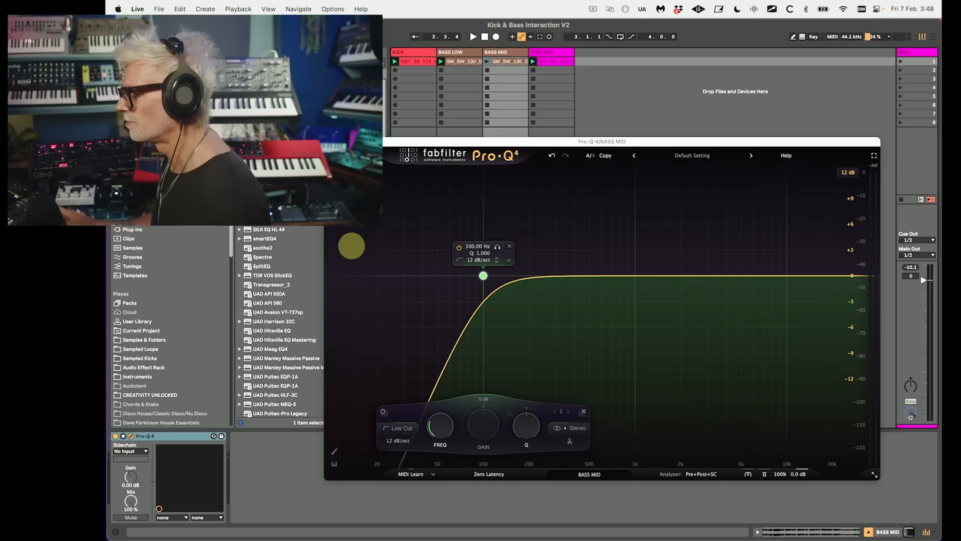
Launch the BASS MID clip and listen to that track soloed through its low cut
key(space)
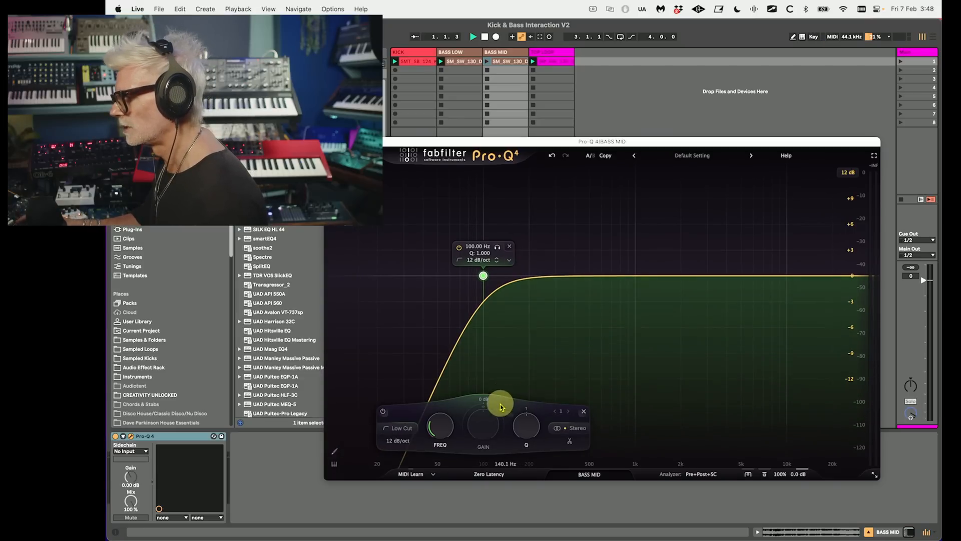
click(487, 62)
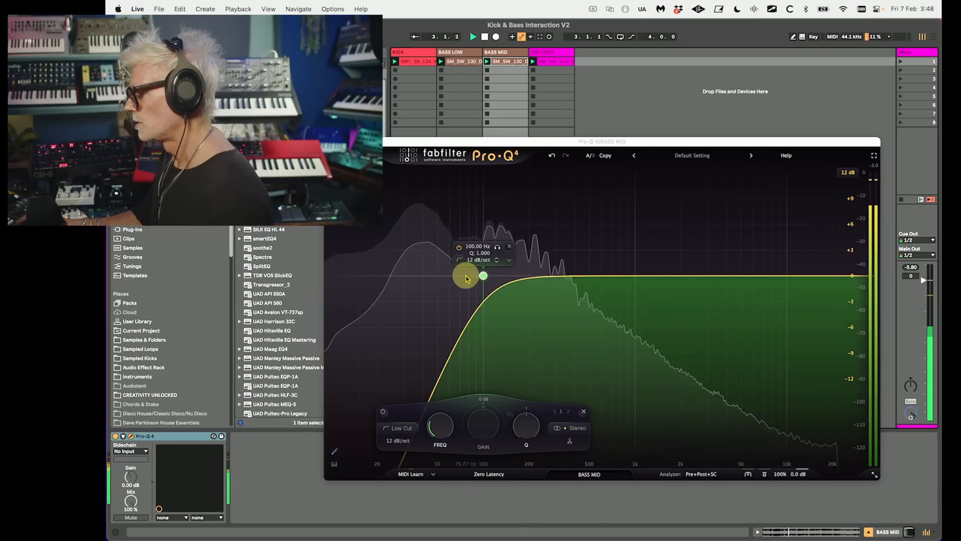
drag(477, 141, 739, 149)
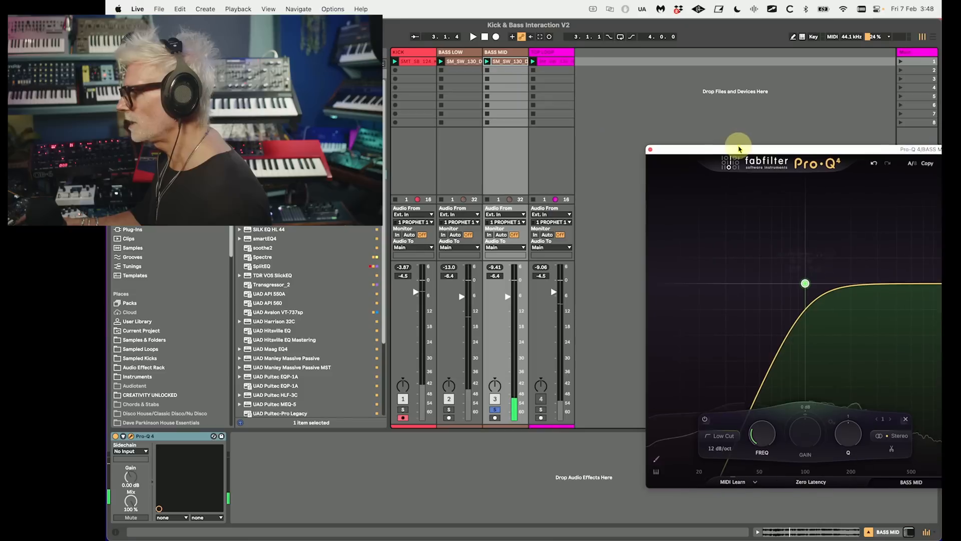
Solo BASS LOW alongside BASS MID to hear both bass layers together, and take BASS MID out of solo
click(448, 409)
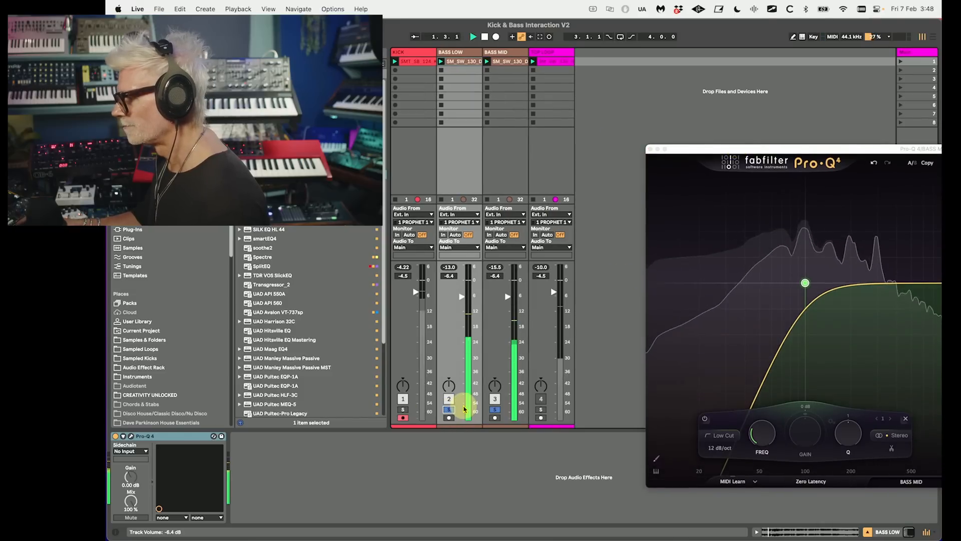
drag(806, 153, 799, 151)
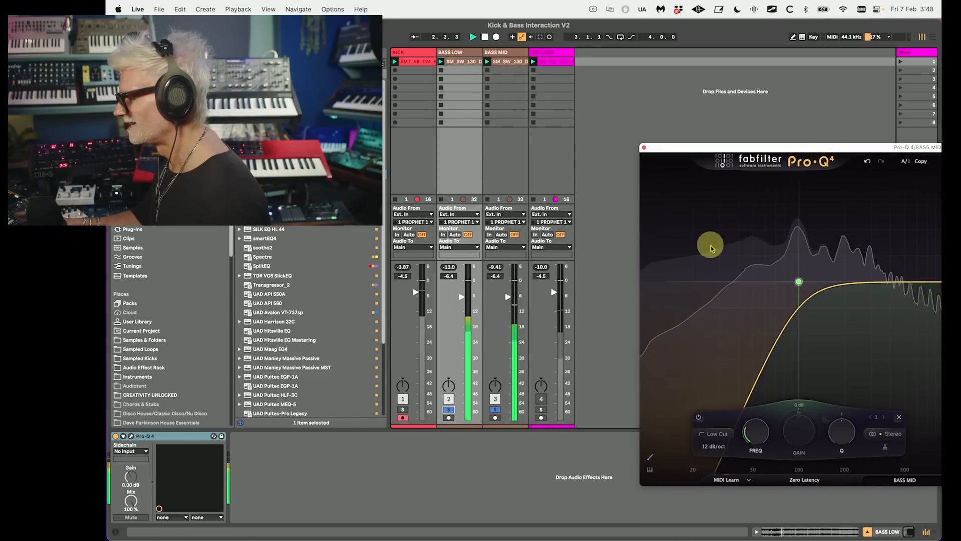
click(495, 410)
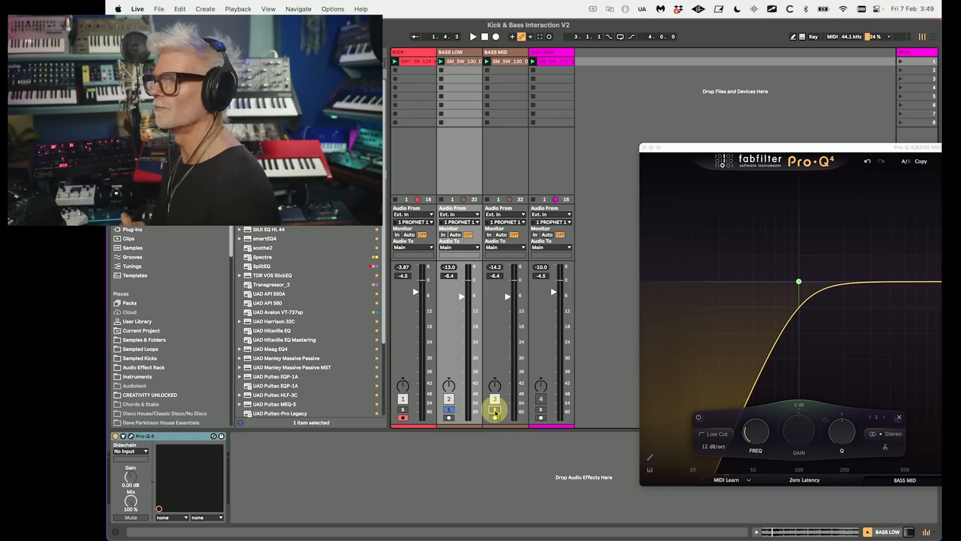
Invert the output phase in the BASS MID EQ and play the bass layers to hear the effect
drag(737, 153, 452, 175)
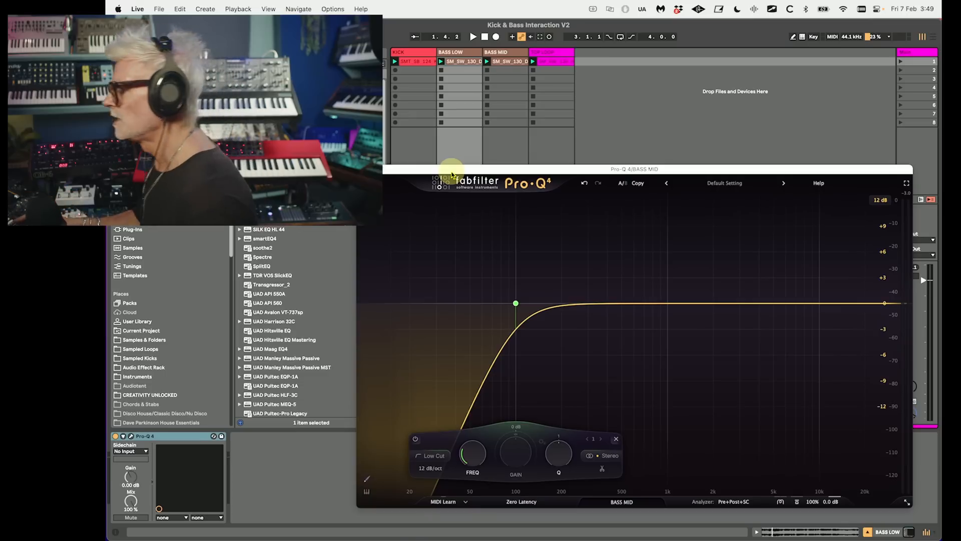
click(516, 52)
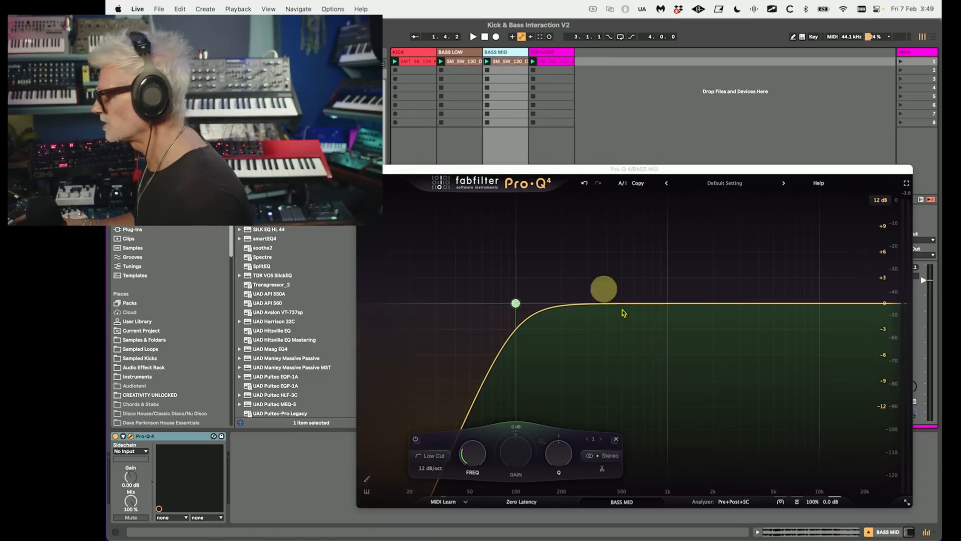
mouse_move(818, 503)
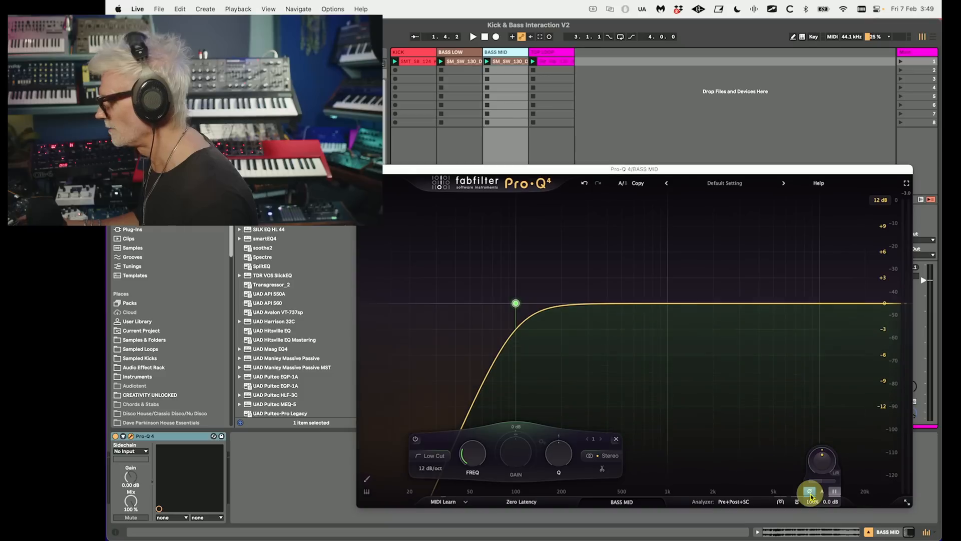
key(space)
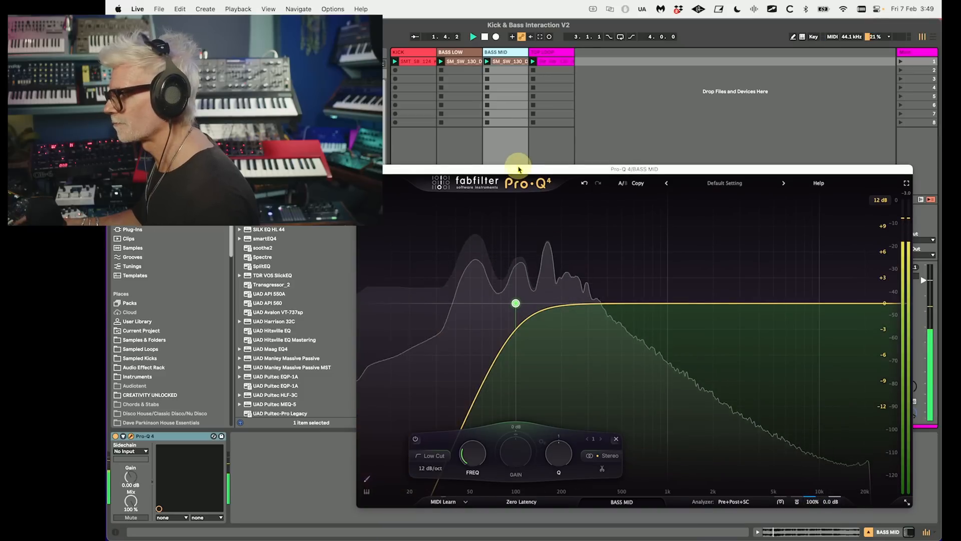
drag(518, 170, 799, 143)
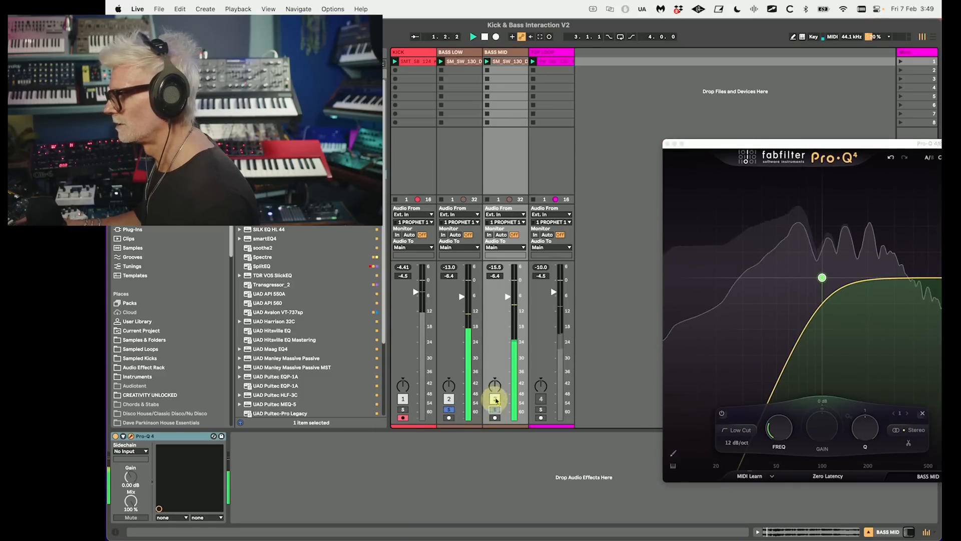
Toggle the output phase invert in the BASS MID EQ while both bass layers play to compare the sound, and stop playback
drag(772, 144, 449, 168)
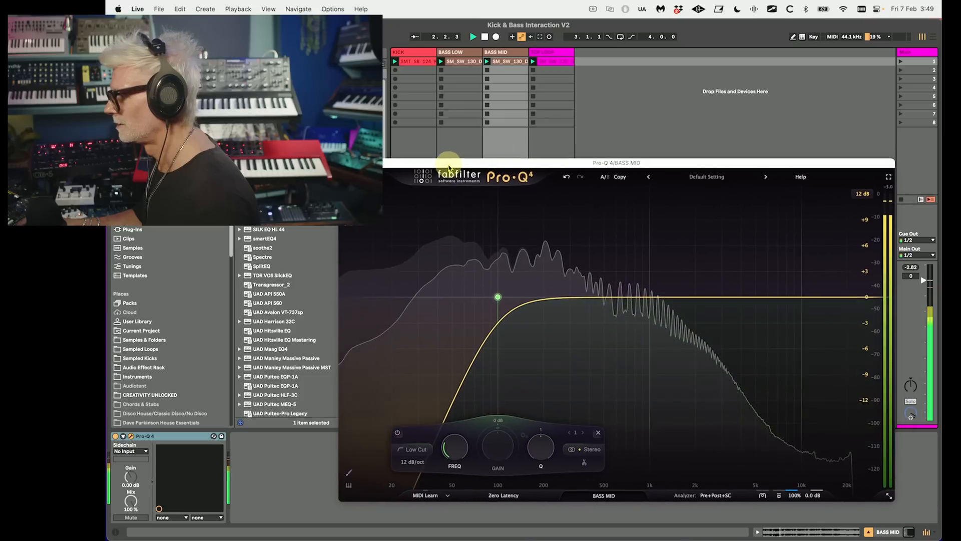
mouse_move(791, 501)
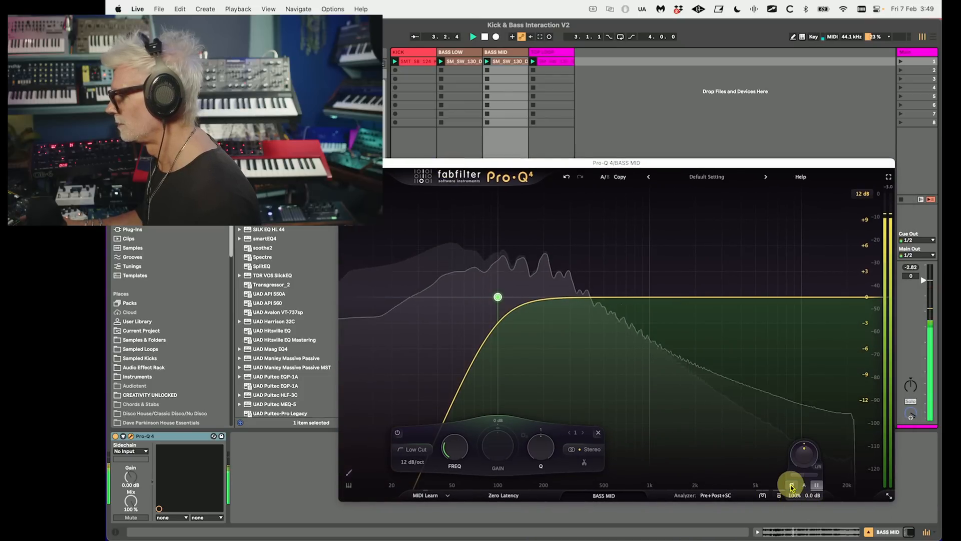
click(792, 486)
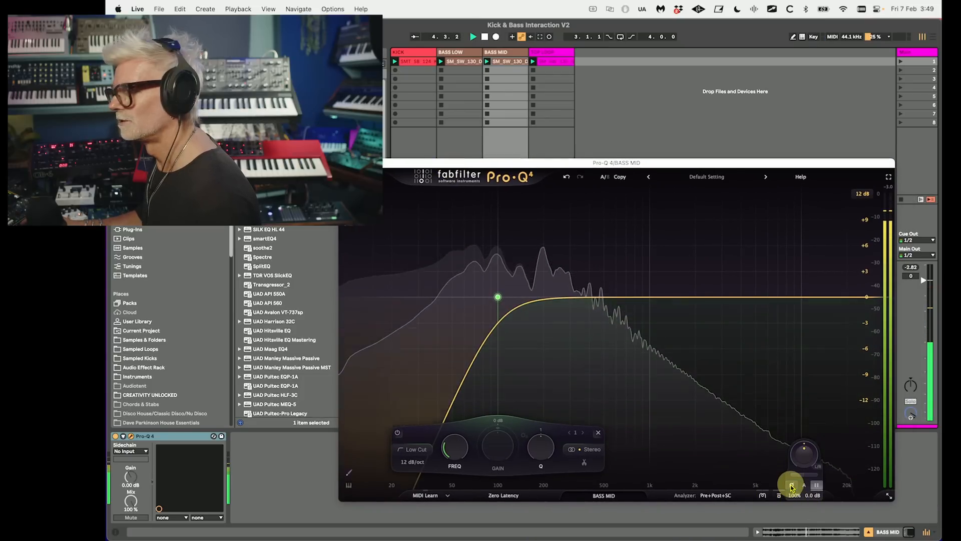
key(space)
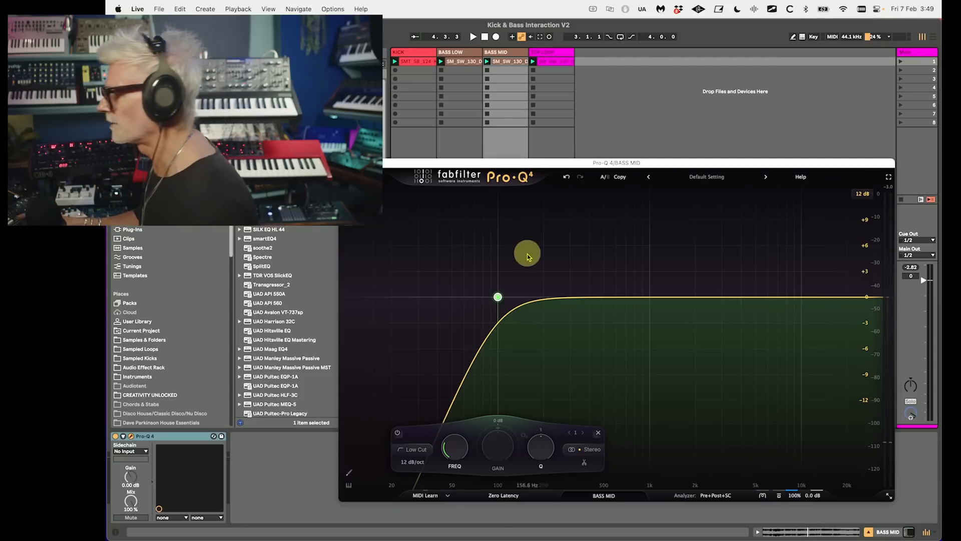
Close the BASS MID EQ window, select the BASS LOW track and take BASS MID out of solo
click(344, 163)
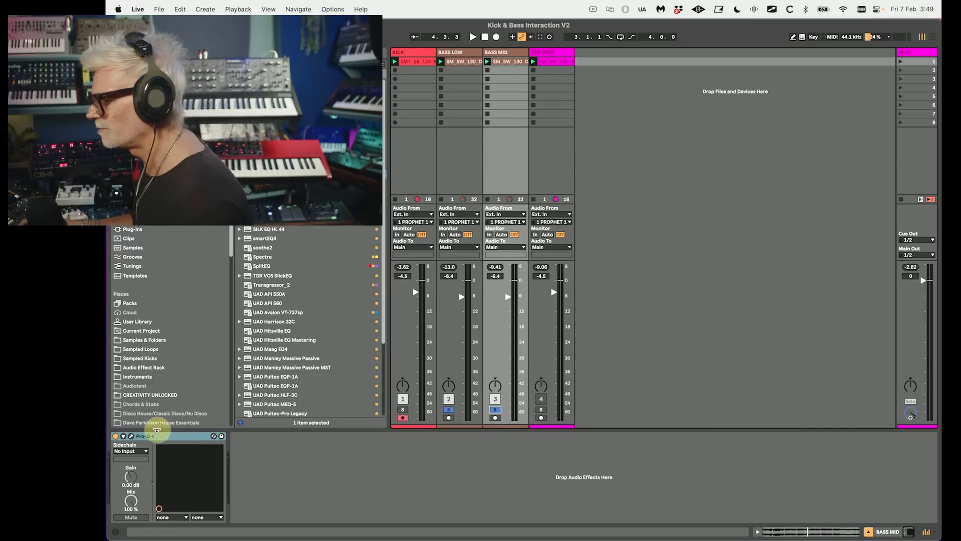
click(131, 436)
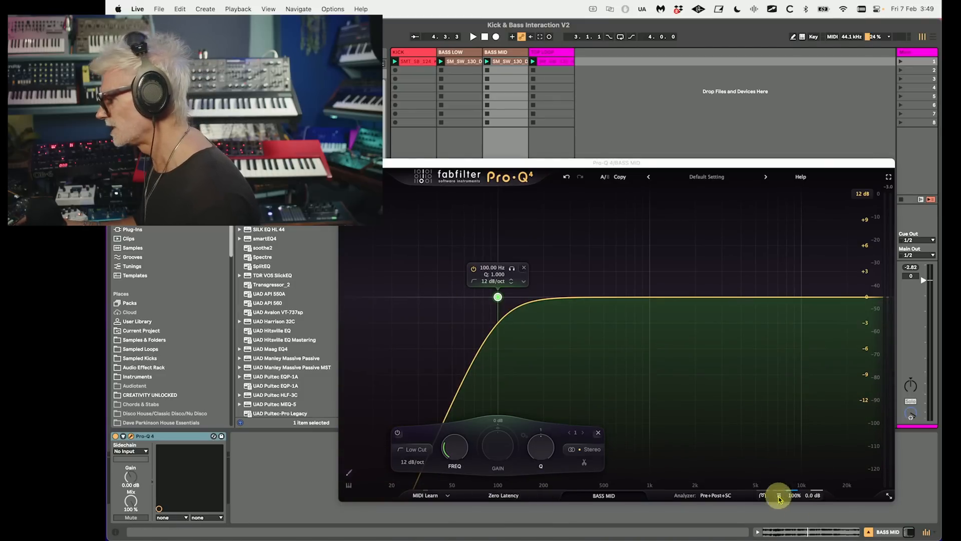
click(344, 163)
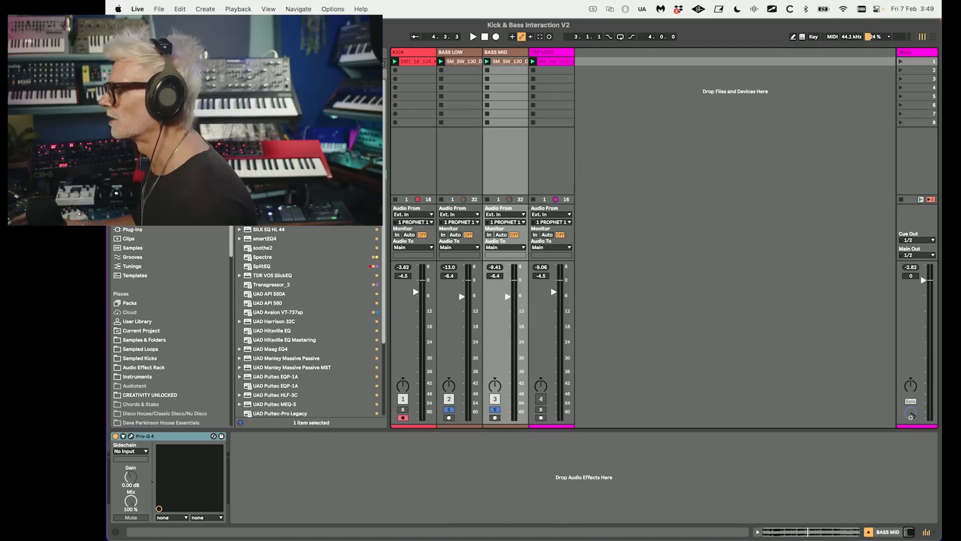
click(475, 53)
click(495, 409)
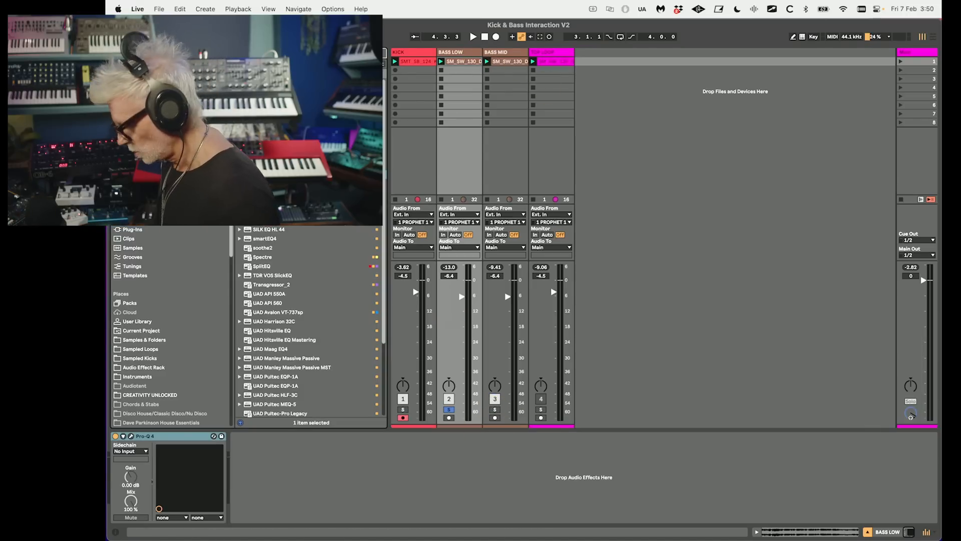
Find the UADx LA-2A Silver Compressor among the plug-ins and place it after Pro-Q 4 on BASS LOW
key(super+f)
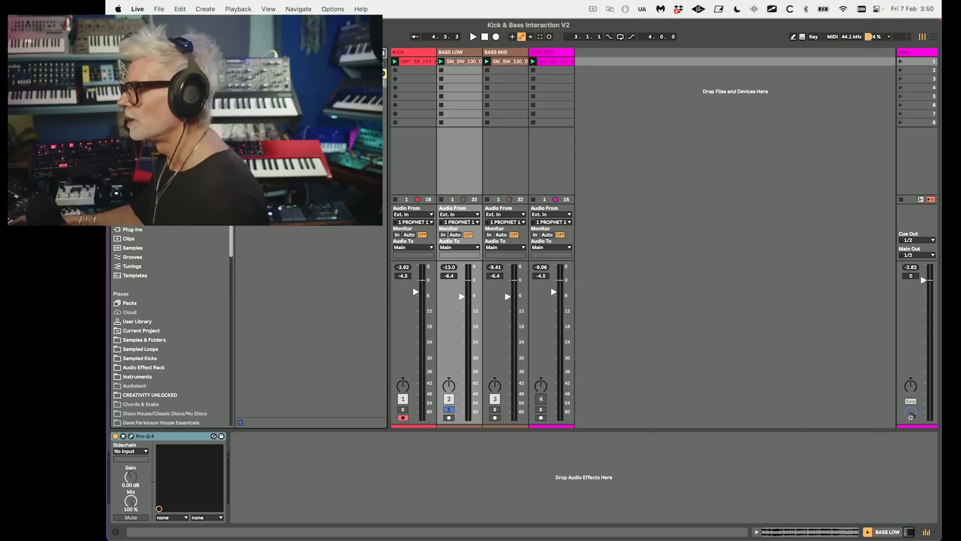
click(144, 230)
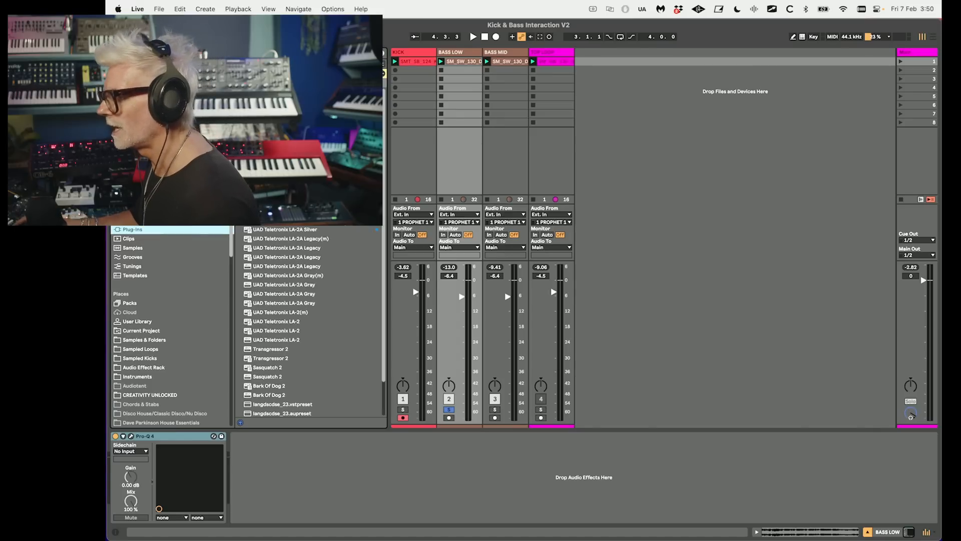
click(293, 268)
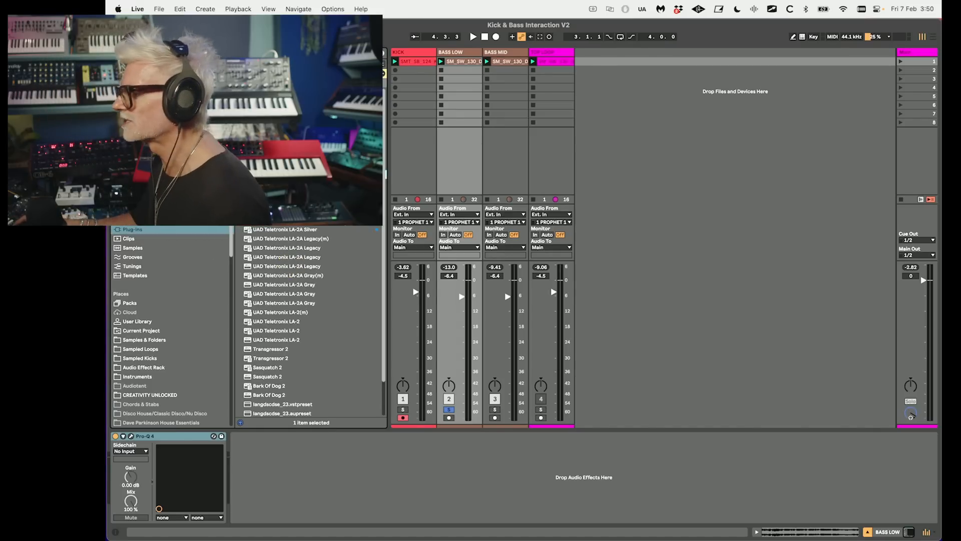
drag(288, 213, 276, 484)
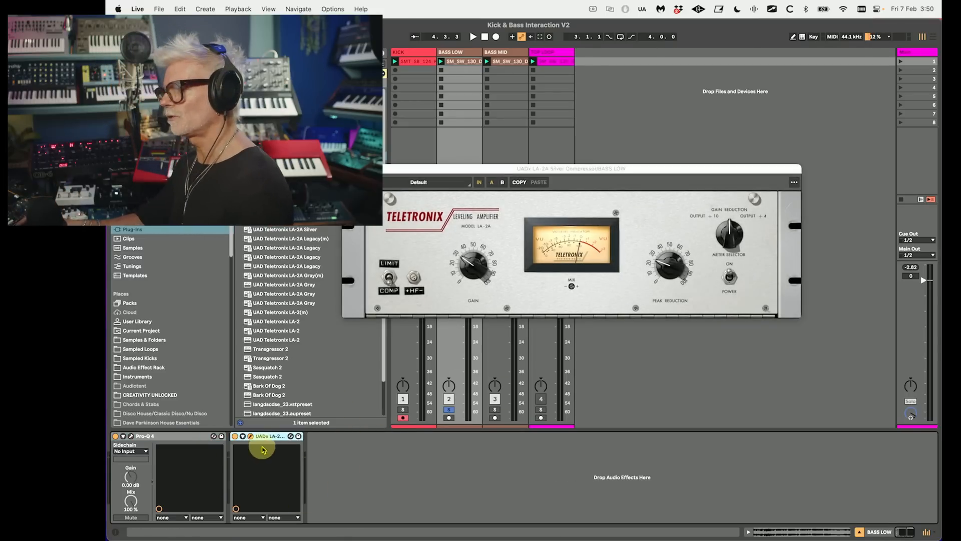
mouse_move(268, 436)
mouse_down()
mouse_move(111, 461)
mouse_move(259, 435)
mouse_up()
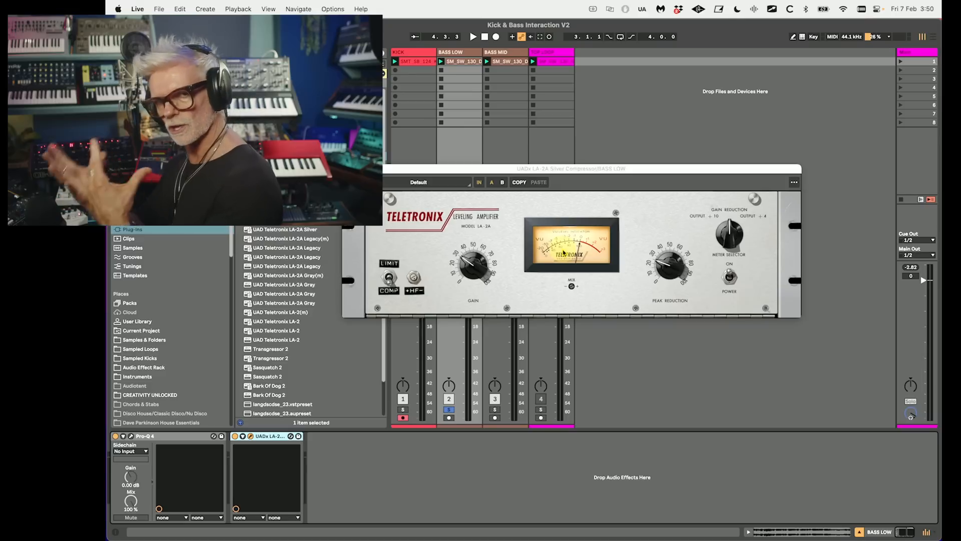
Play BASS LOW in solo, bypassing and re-enabling the LA-2A to compare the level with and without compression
key(space)
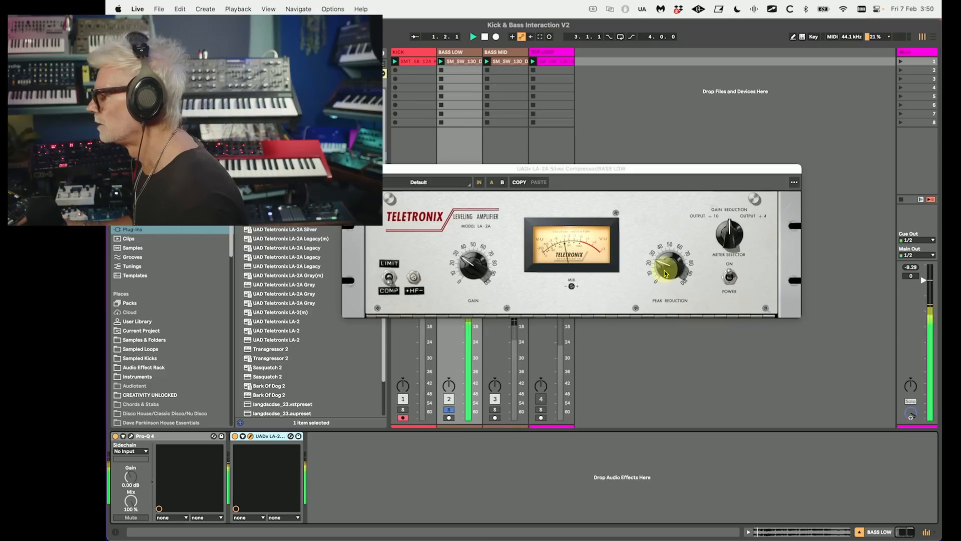
drag(506, 168, 690, 115)
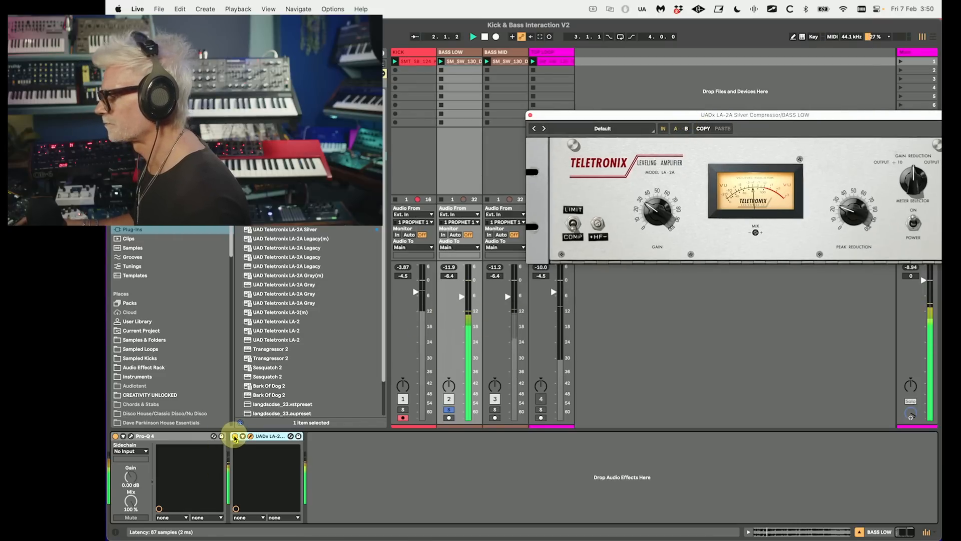
click(236, 439)
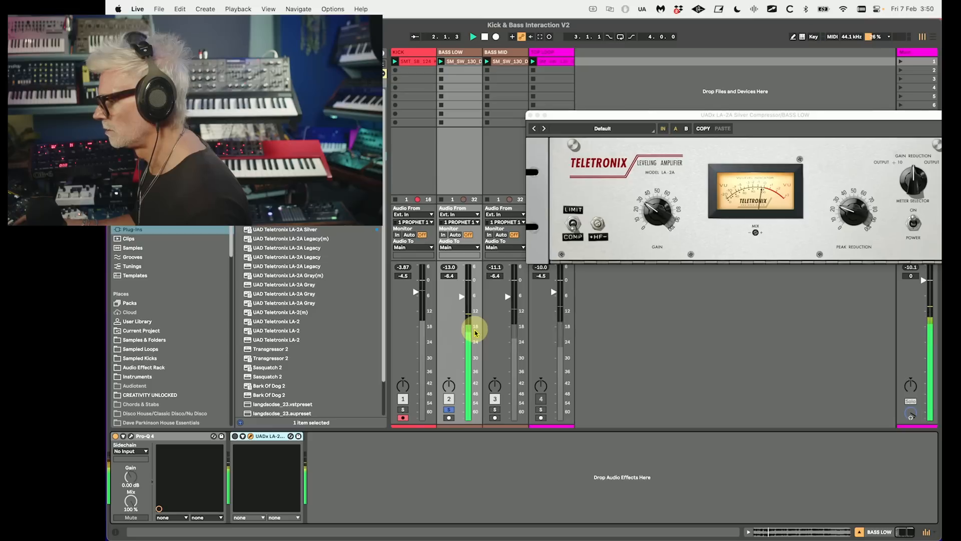
click(236, 437)
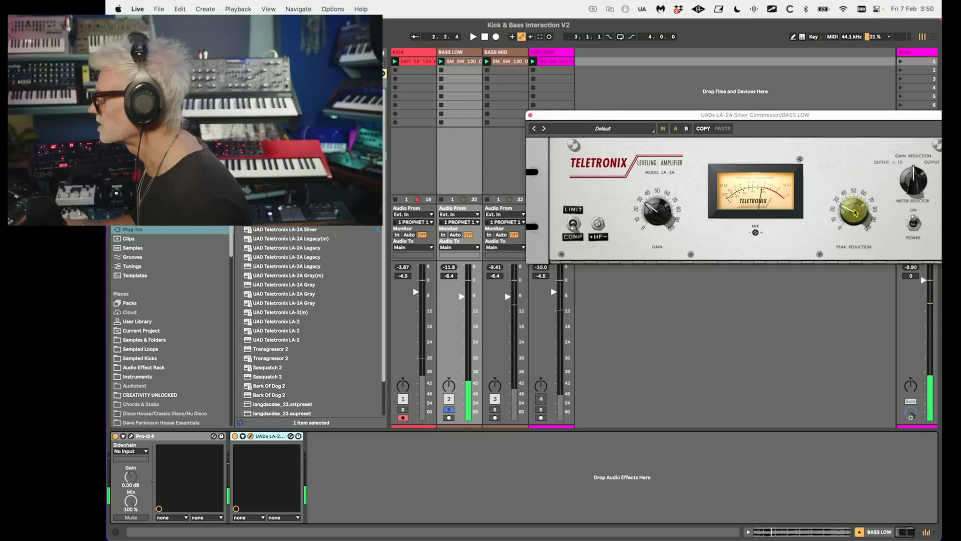
key(space)
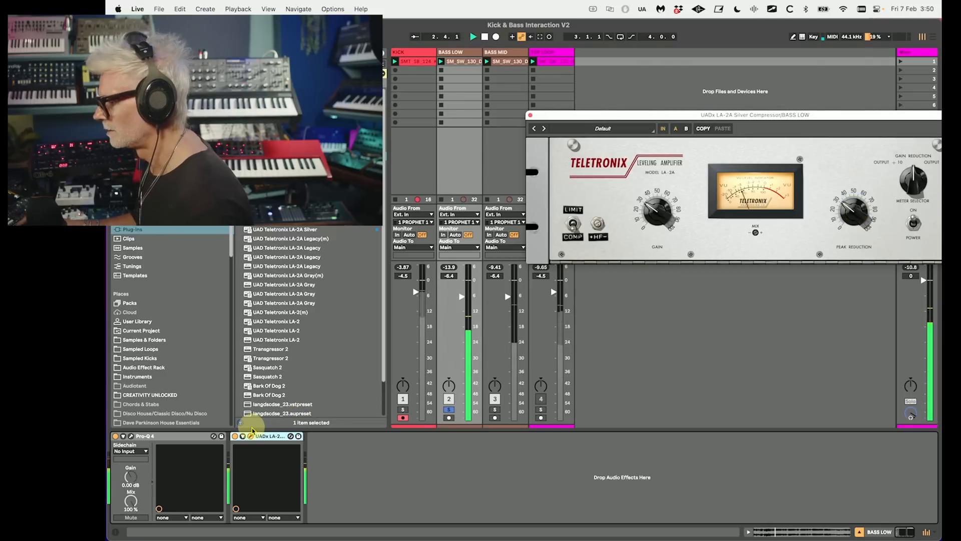
key(space)
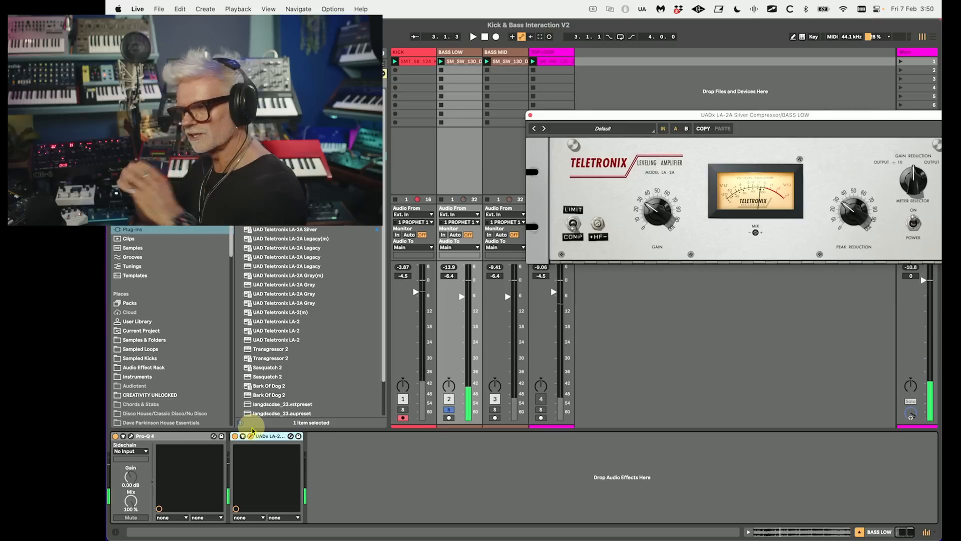
Open the BASS LOW clip, close the LA-2A window and loop only the clip's first four bars
click(463, 63)
double_click(463, 63)
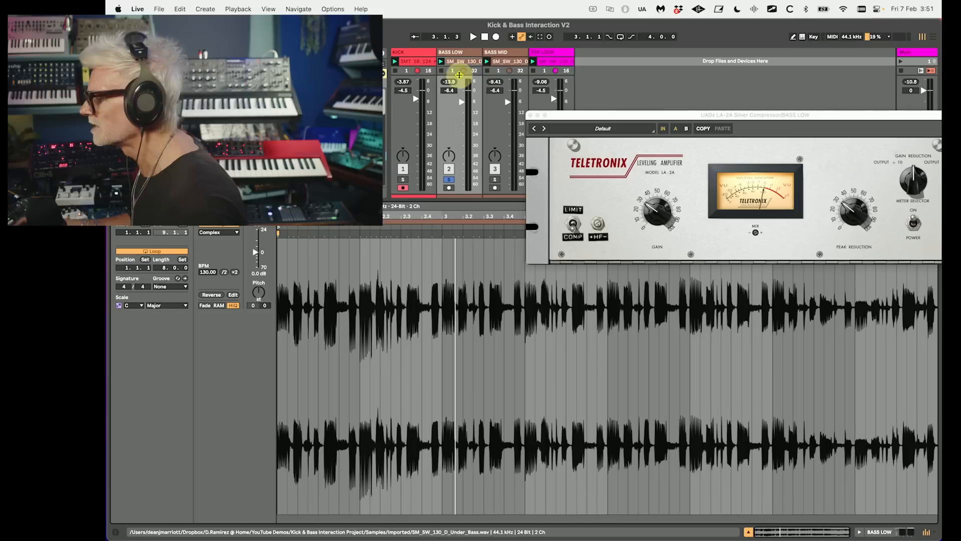
click(530, 115)
drag(608, 242, 272, 261)
key(super+l)
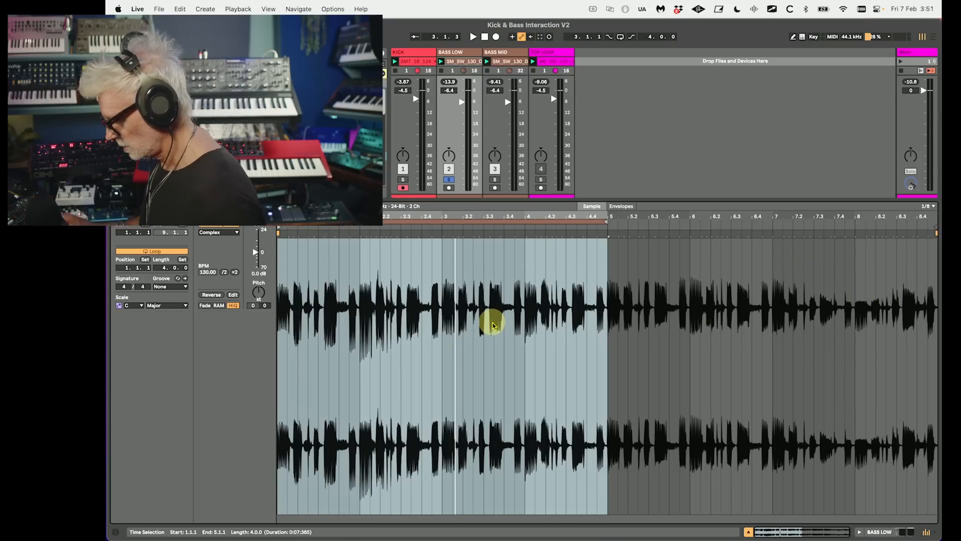
key(super+alt+l)
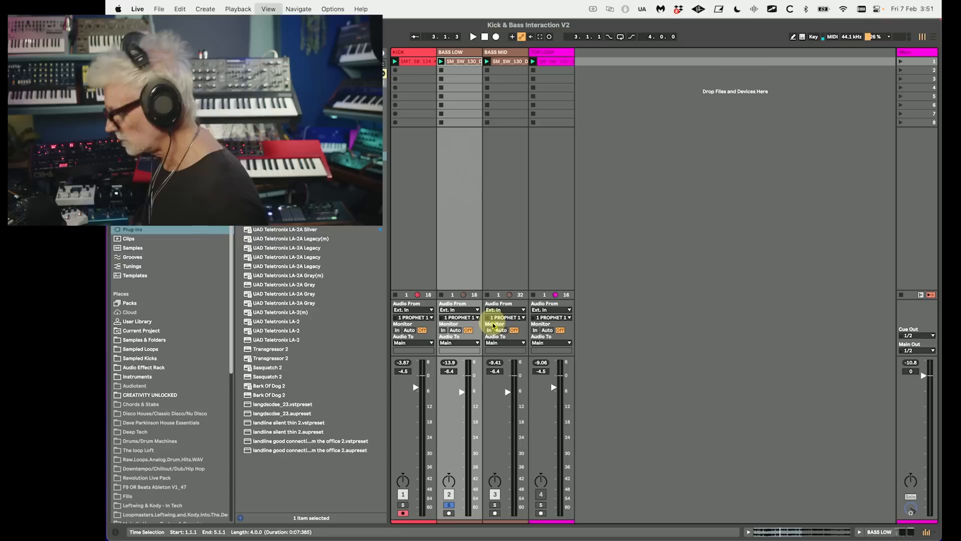
Open the BASS MID clip and loop its first four bars to match BASS LOW
double_click(506, 63)
drag(279, 263, 603, 275)
key(super+l)
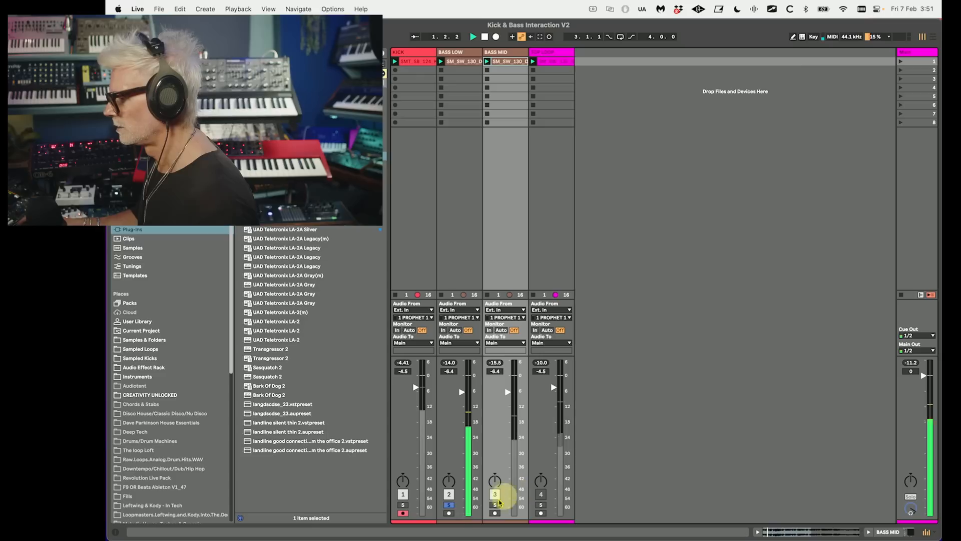
Take BASS LOW out of solo and display the device chain of the BASS MID track
click(451, 507)
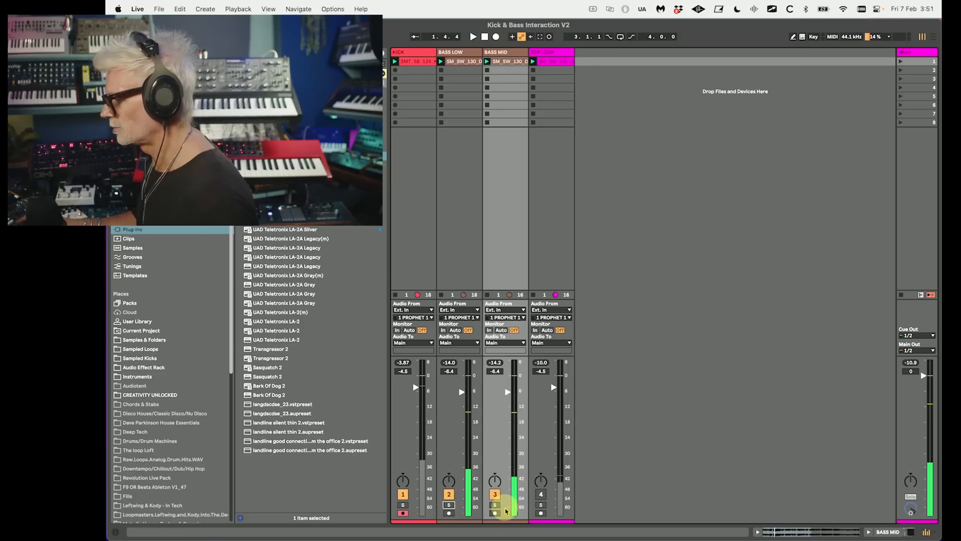
click(508, 60)
double_click(508, 53)
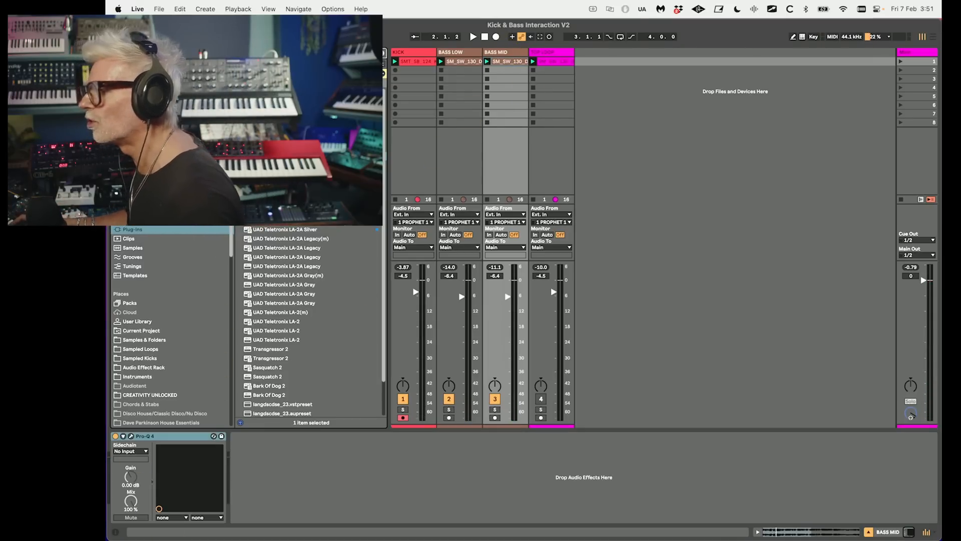
Load the DR -18 + 18 DECAP rack from the Audio Effect Rack folder onto BASS MID and position it after Pro-Q 4
scroll(310, 320, up, 15)
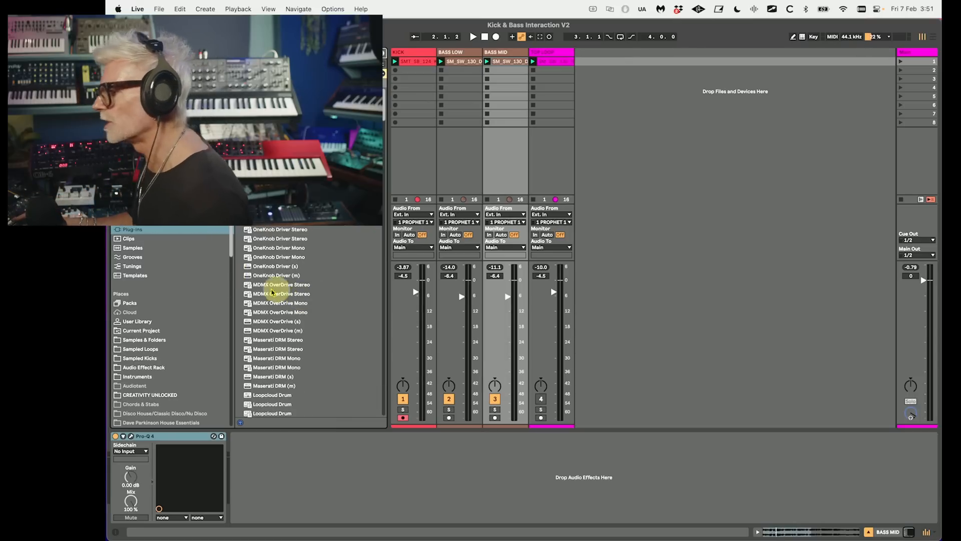
click(145, 358)
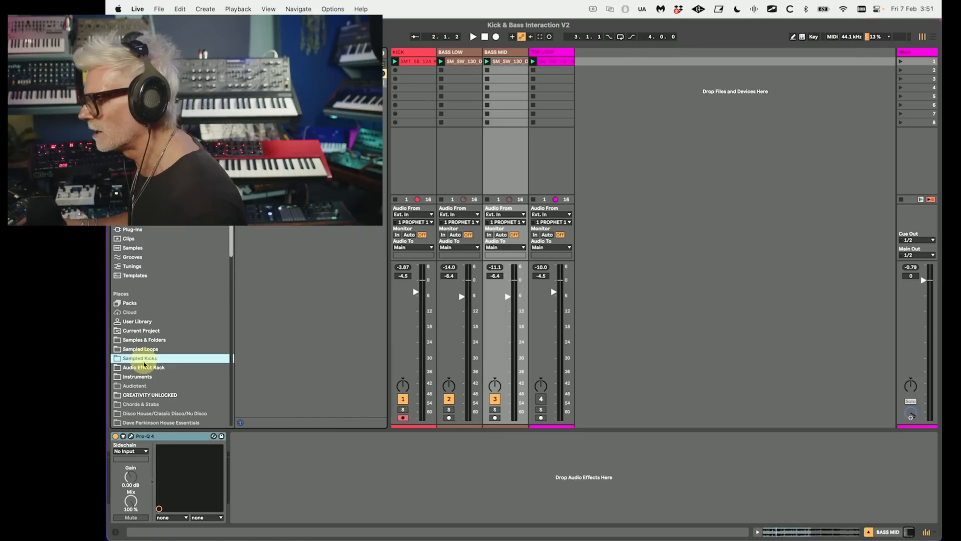
click(146, 367)
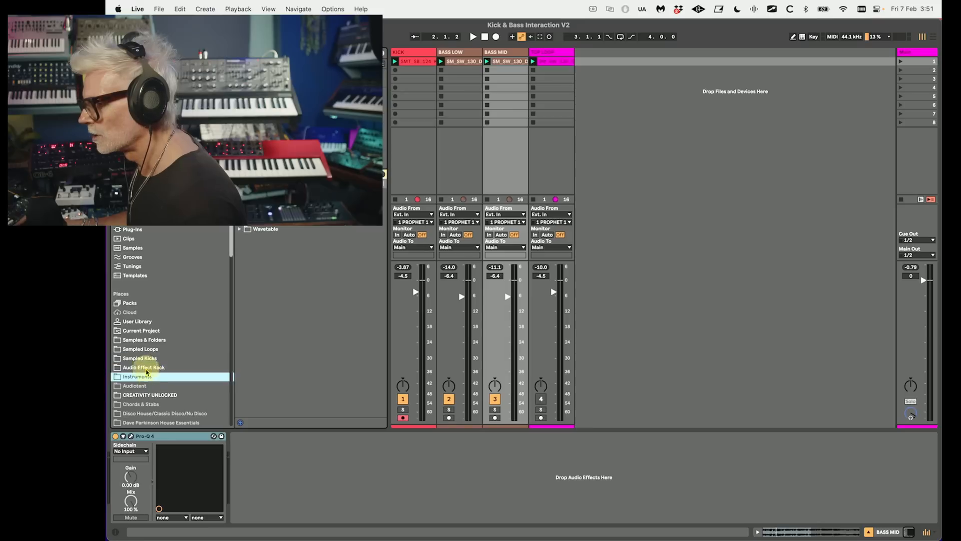
click(273, 184)
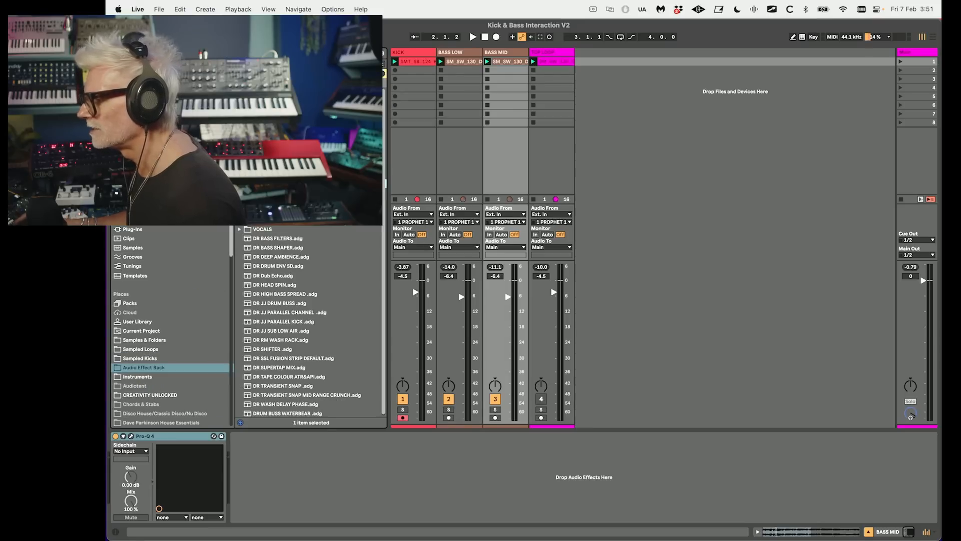
mouse_move(273, 184)
mouse_down()
mouse_move(122, 445)
mouse_move(119, 476)
mouse_up()
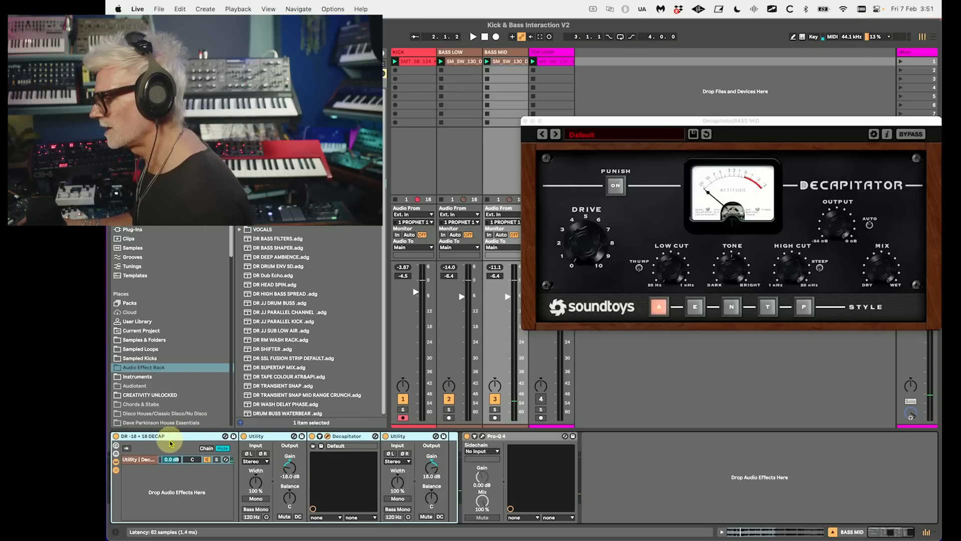
drag(174, 440, 633, 456)
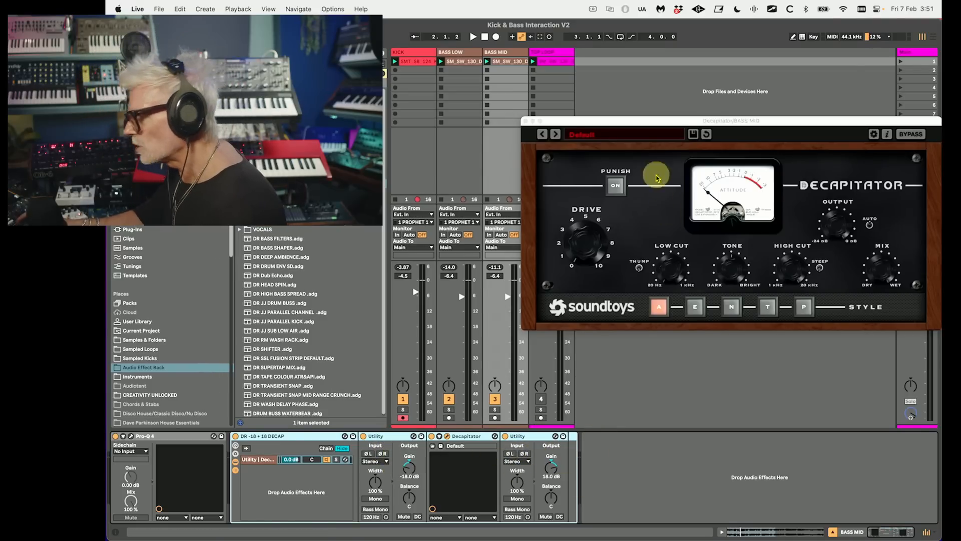
Move the Decapitator window aside, inspect the rack's Utility gain stages and start playback to hear the rack on BASS MID
drag(687, 124, 605, 148)
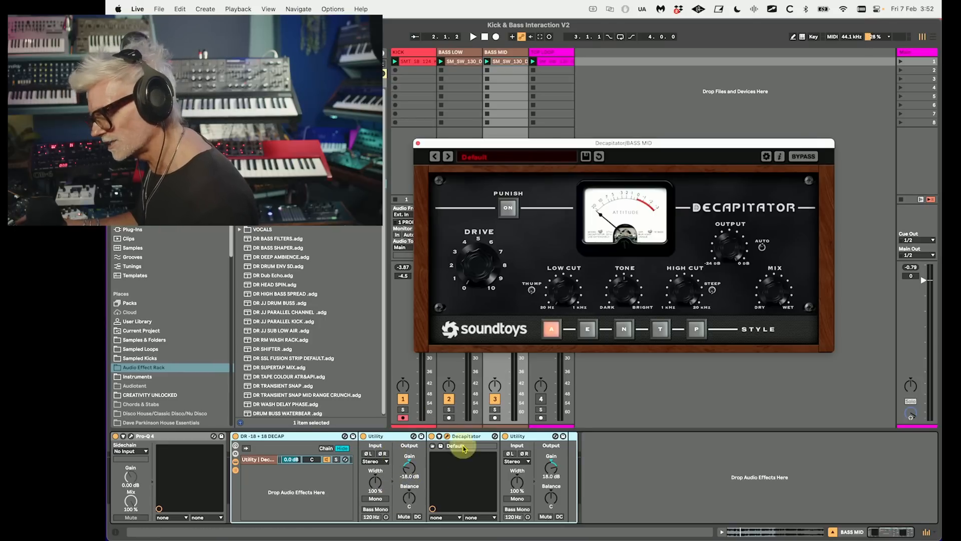
click(551, 459)
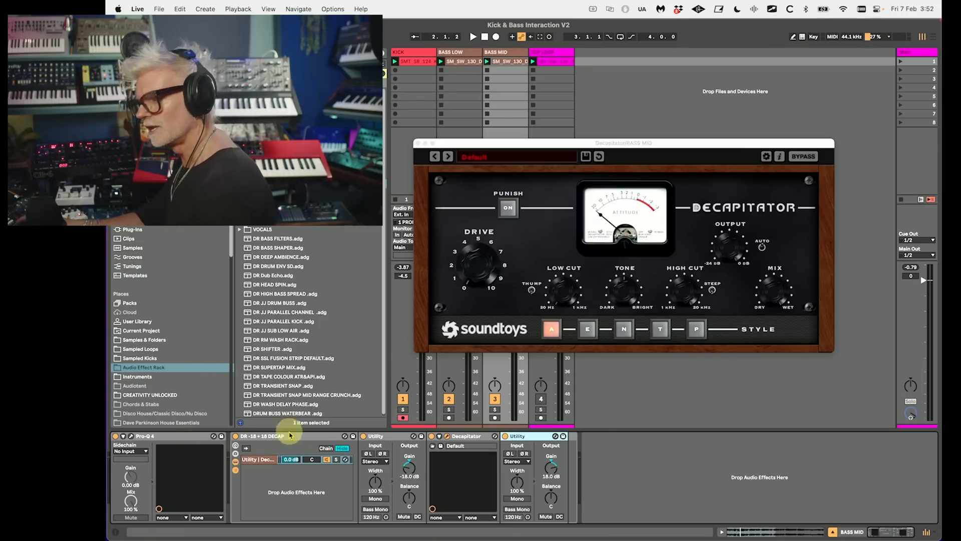
click(322, 445)
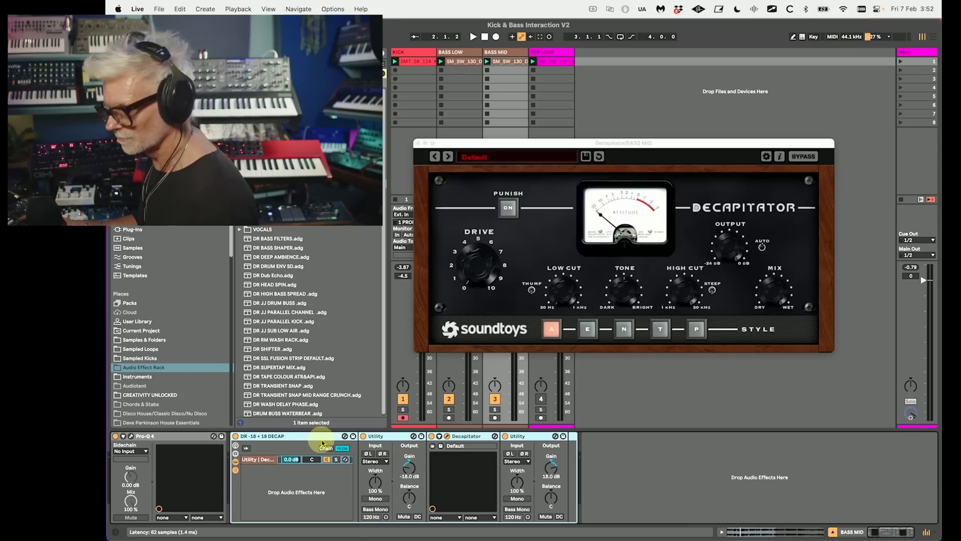
key(space)
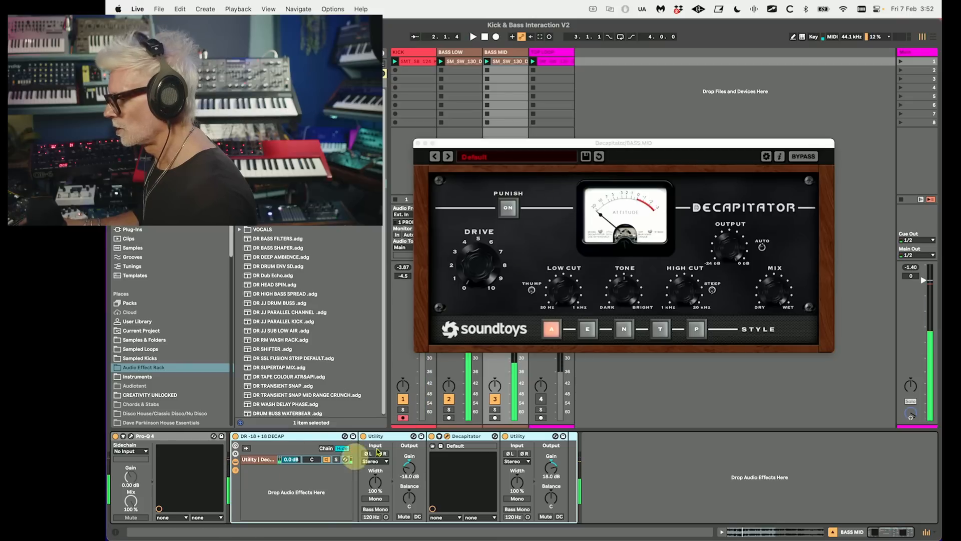
Solo BASS MID, start playback, and adjust Decapitator's drive and output level on the playing bass
click(763, 248)
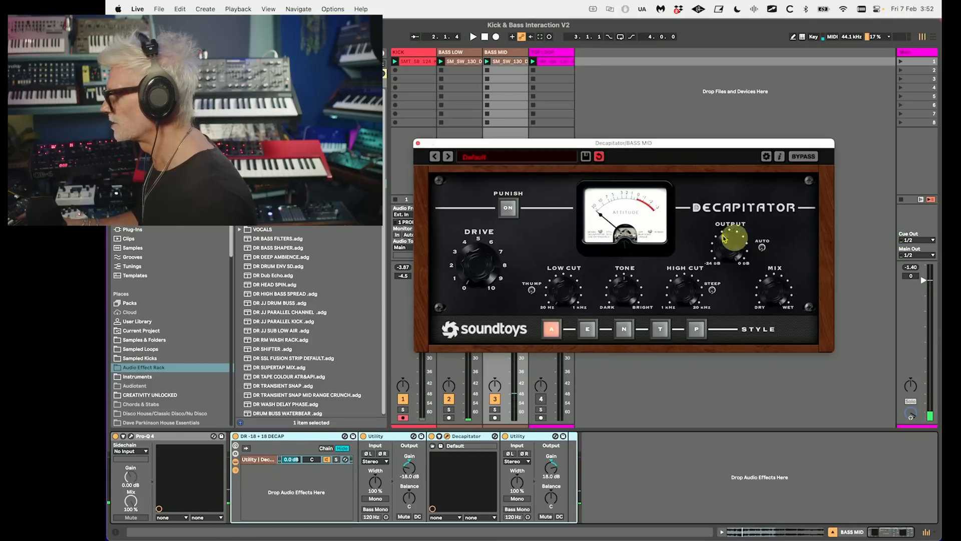
key(space)
click(486, 254)
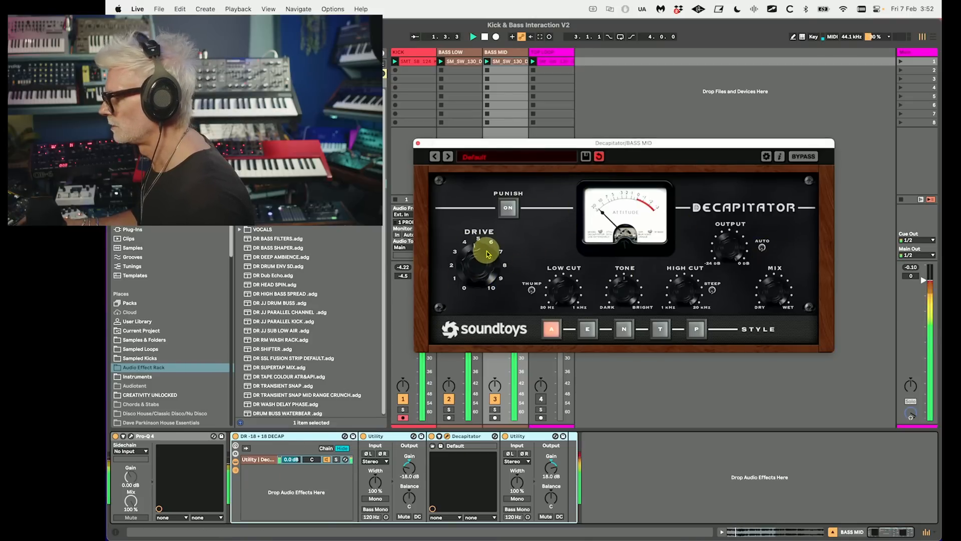
click(495, 409)
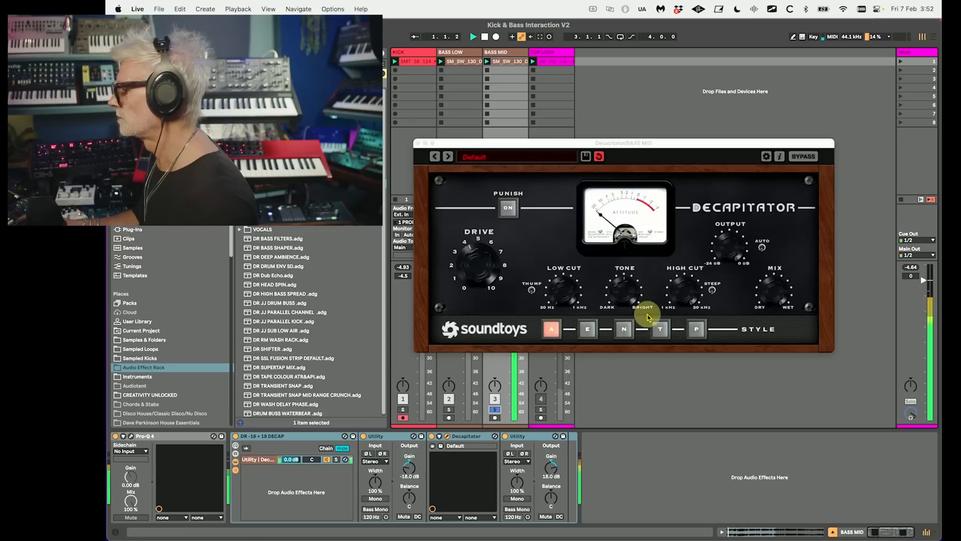
drag(734, 245, 731, 273)
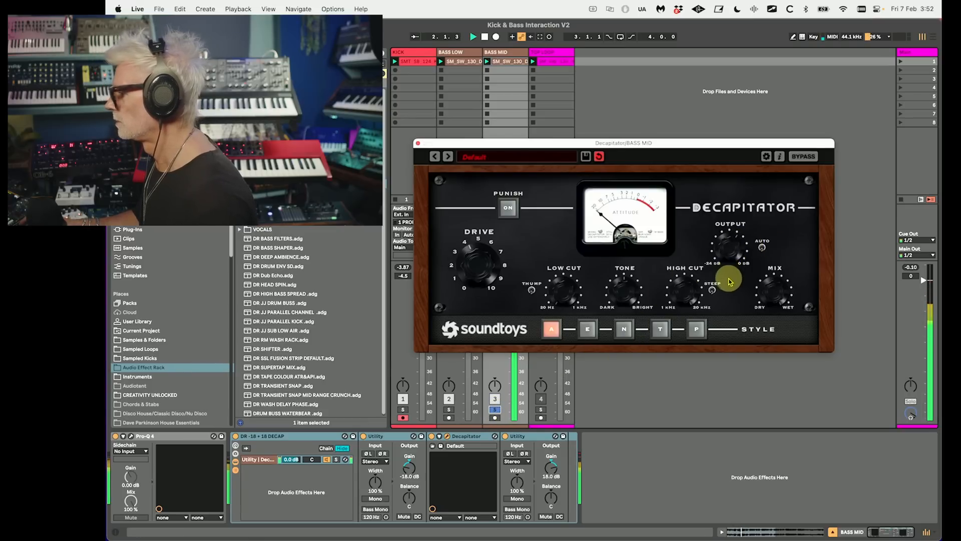
Switch the DR -18 + 18 DECAP rack off and on while adjusting Decapitator to match the bypassed level
click(236, 437)
click(236, 437)
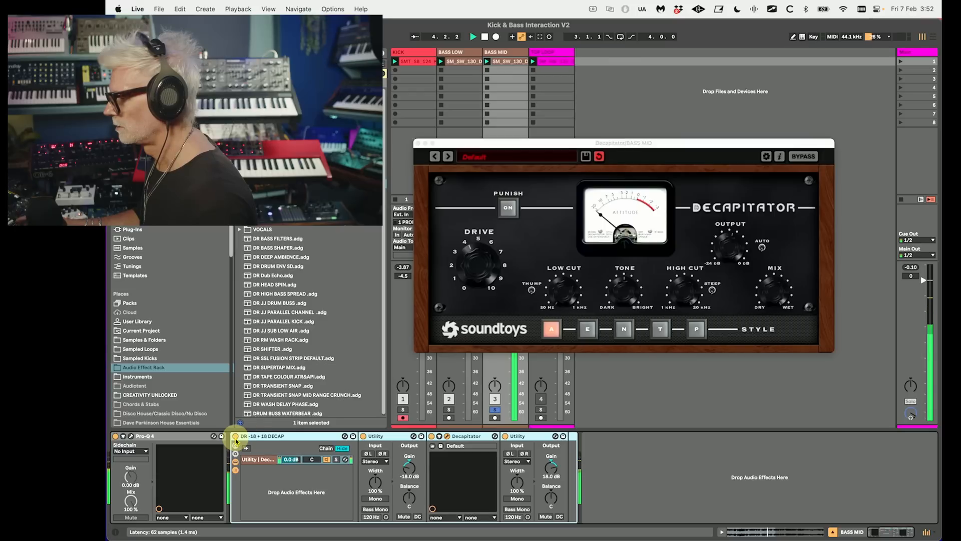
click(473, 265)
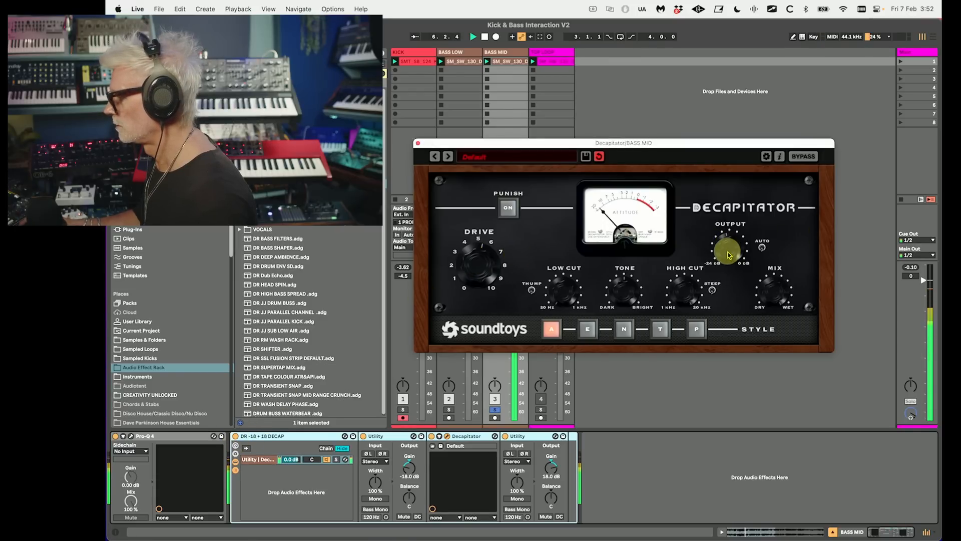
click(235, 437)
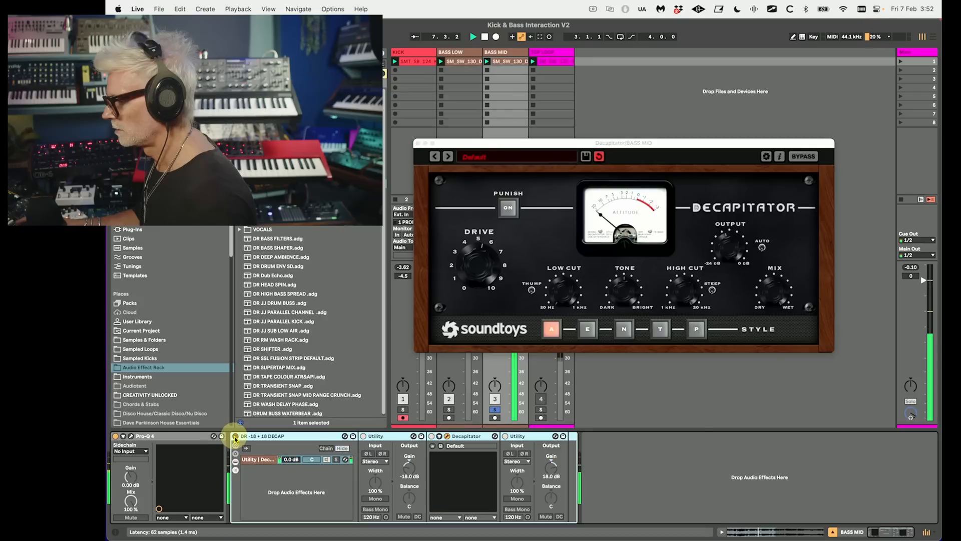
click(235, 437)
Audition Decapitator's P, T, N and E saturation styles on the soloed BASS MID and settle on style A
click(697, 329)
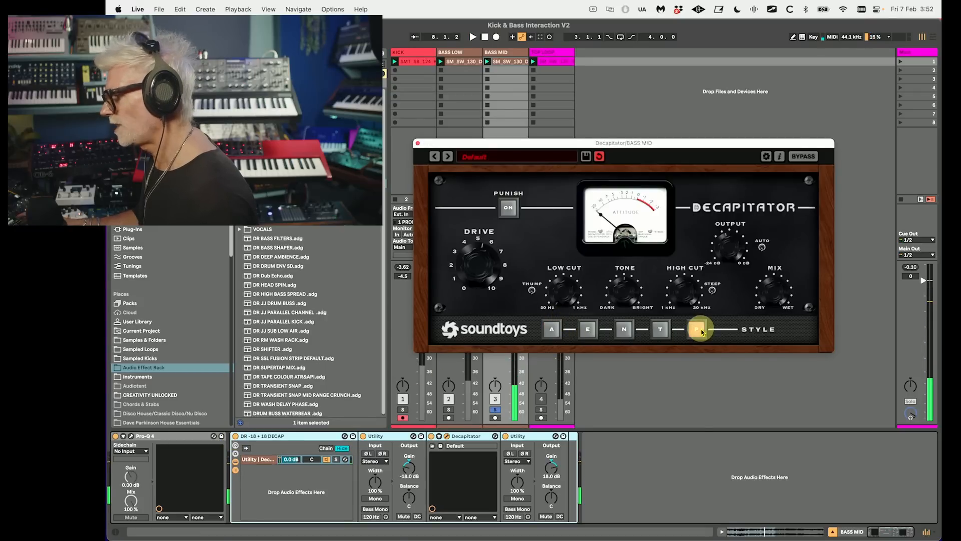
click(667, 332)
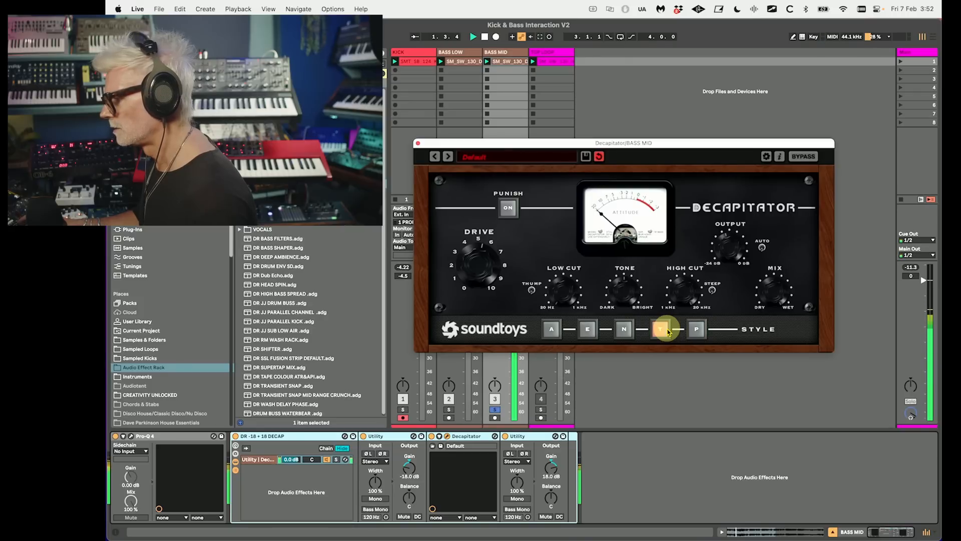
click(624, 330)
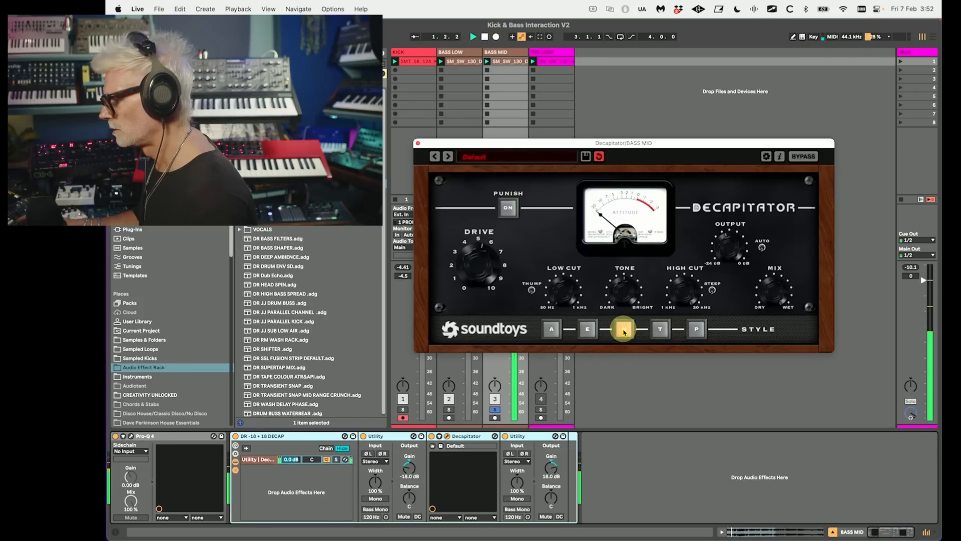
click(589, 330)
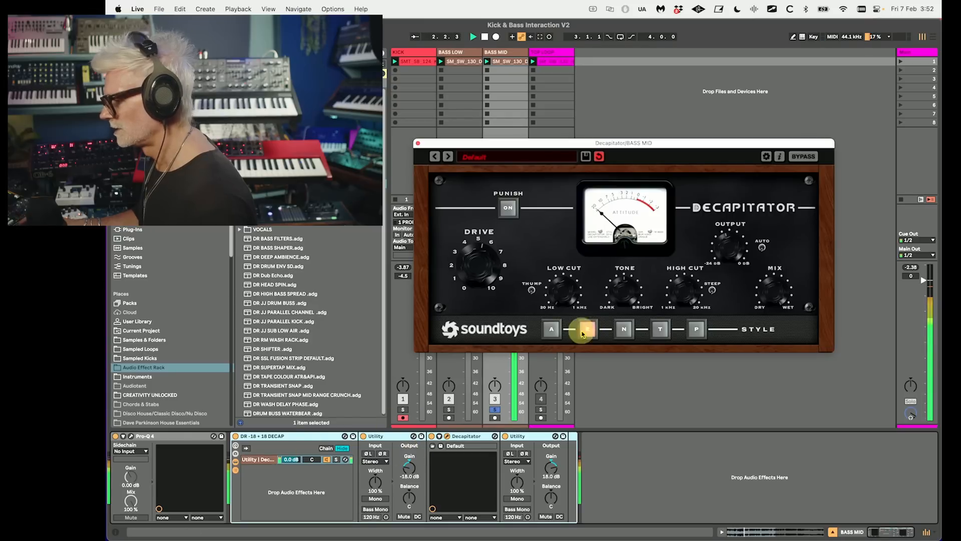
key(space)
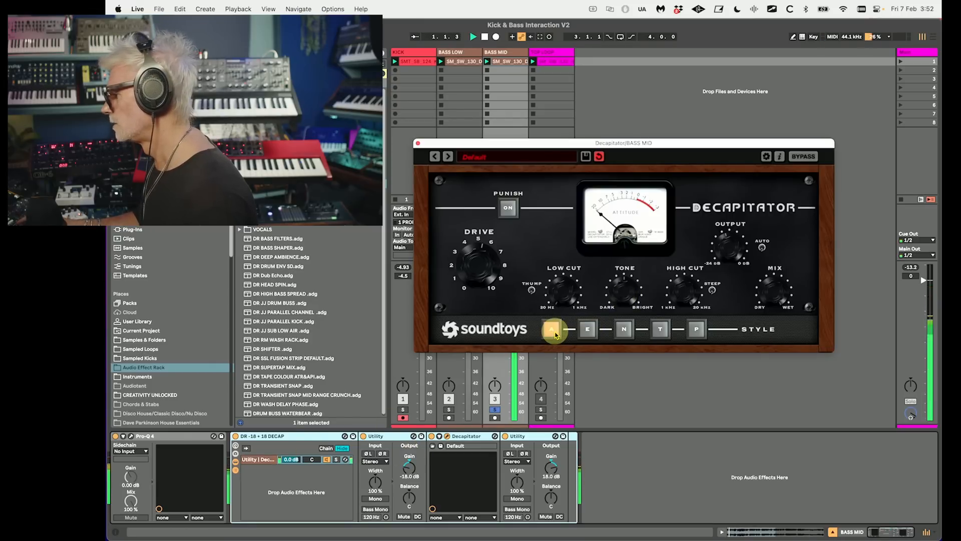
click(703, 333)
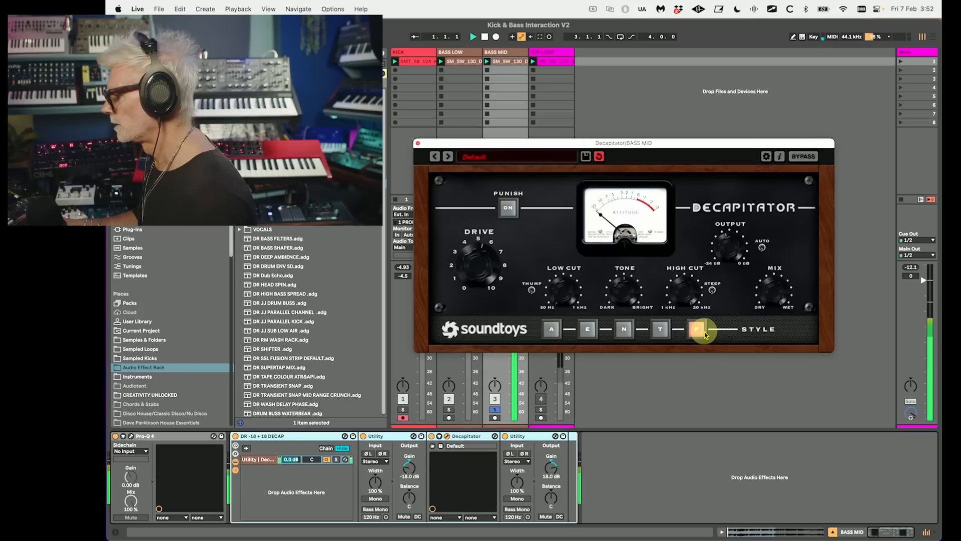
click(552, 329)
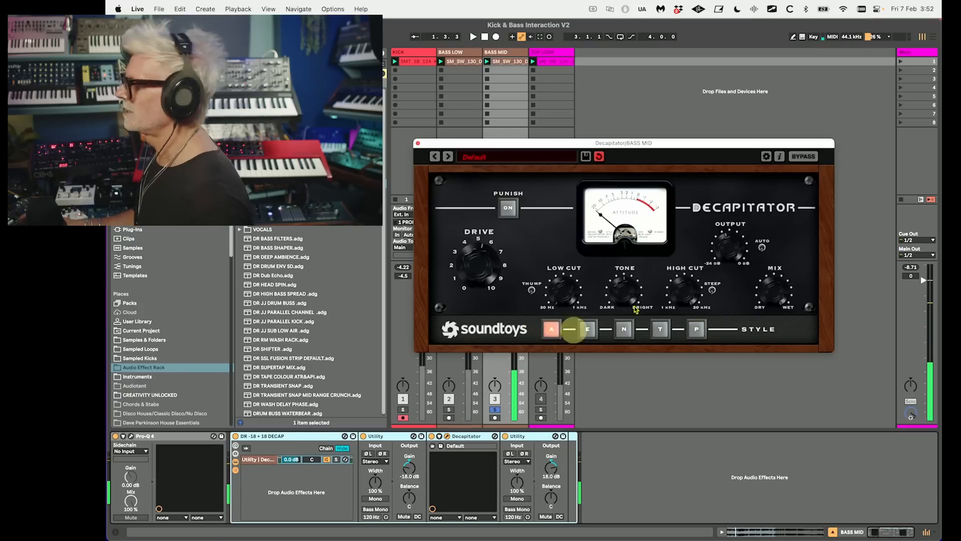
Compare BASS MID with the DR -18 + 18 DECAP rack bypassed and active during playback
click(236, 436)
click(236, 437)
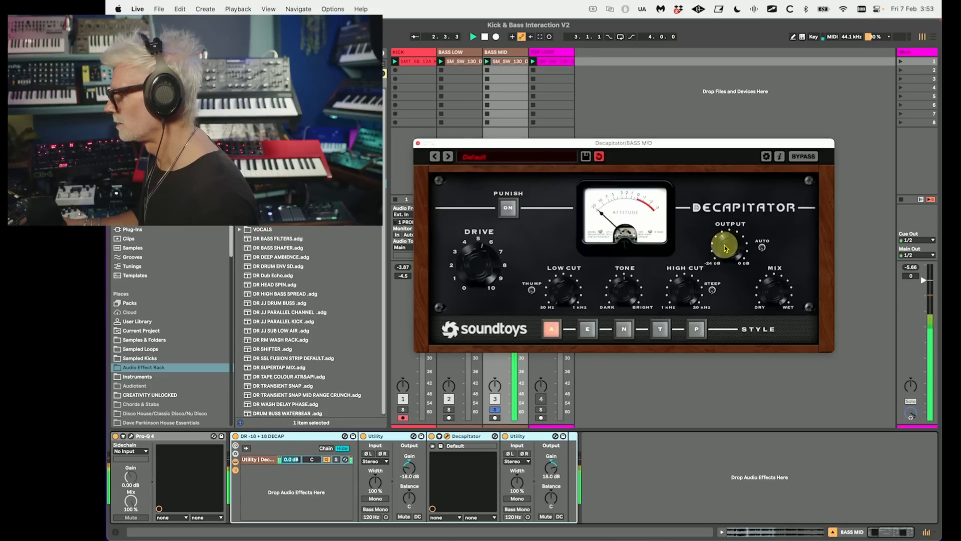
click(236, 436)
click(235, 436)
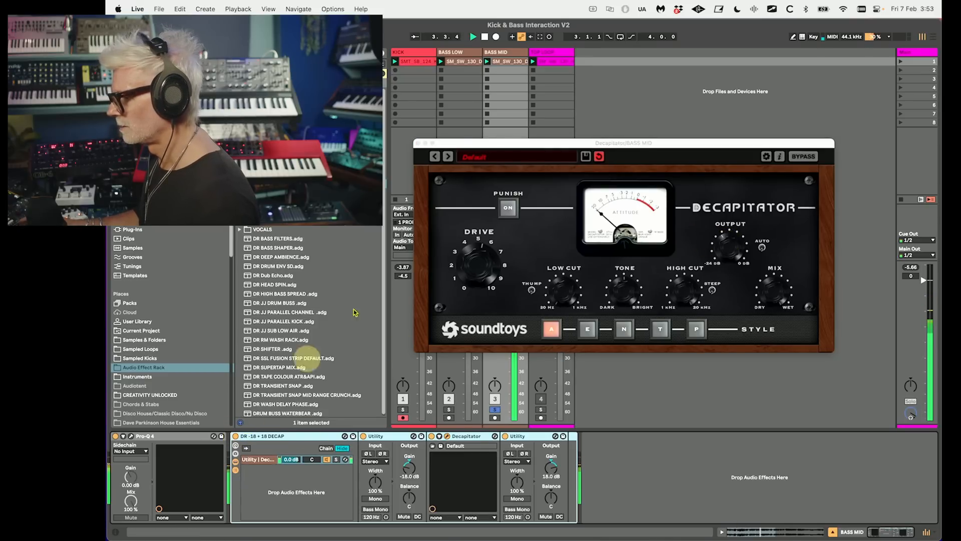
Add BASS LOW to the solo alongside BASS MID and close the Decapitator window
click(421, 144)
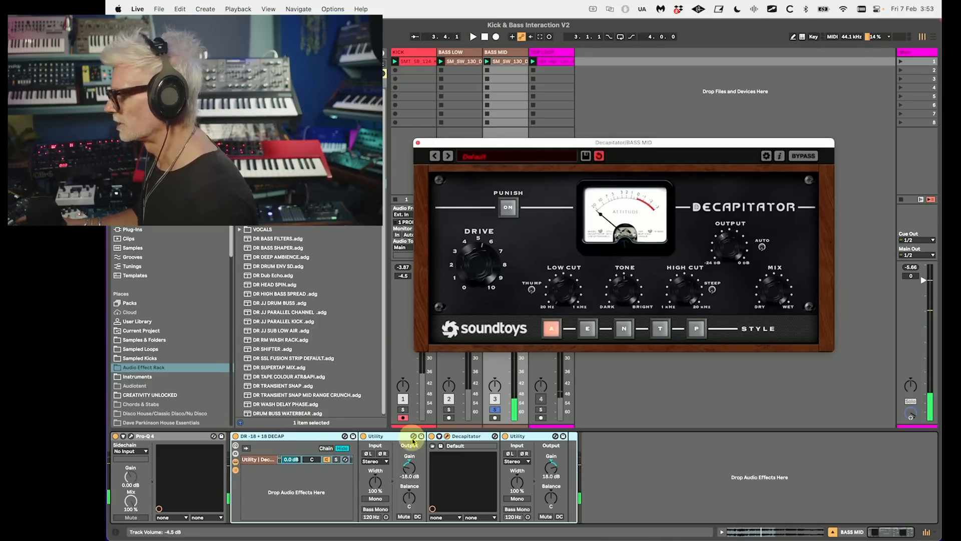
click(448, 410)
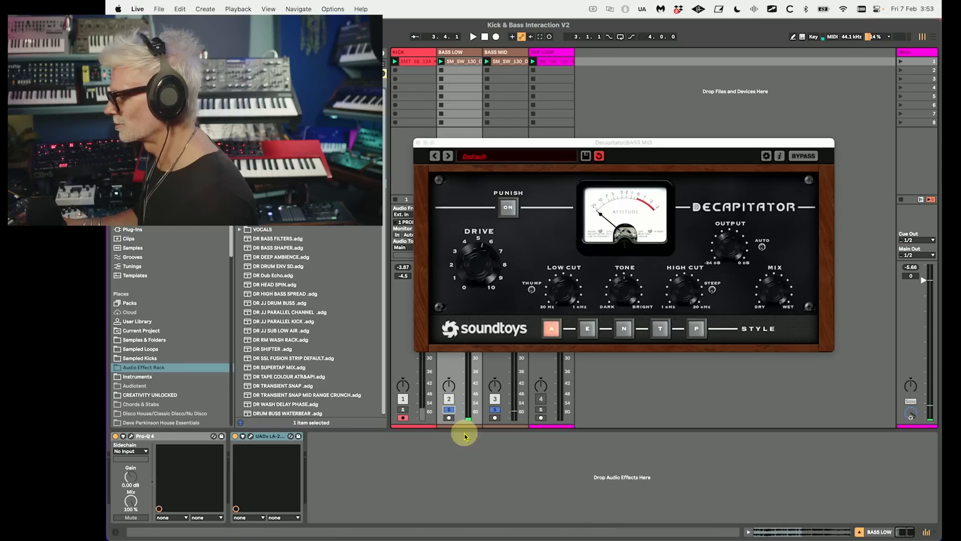
click(419, 143)
Take BASS LOW and BASS MID out of solo, play both layers with the kick, and stop playback
click(450, 411)
click(495, 409)
key(space)
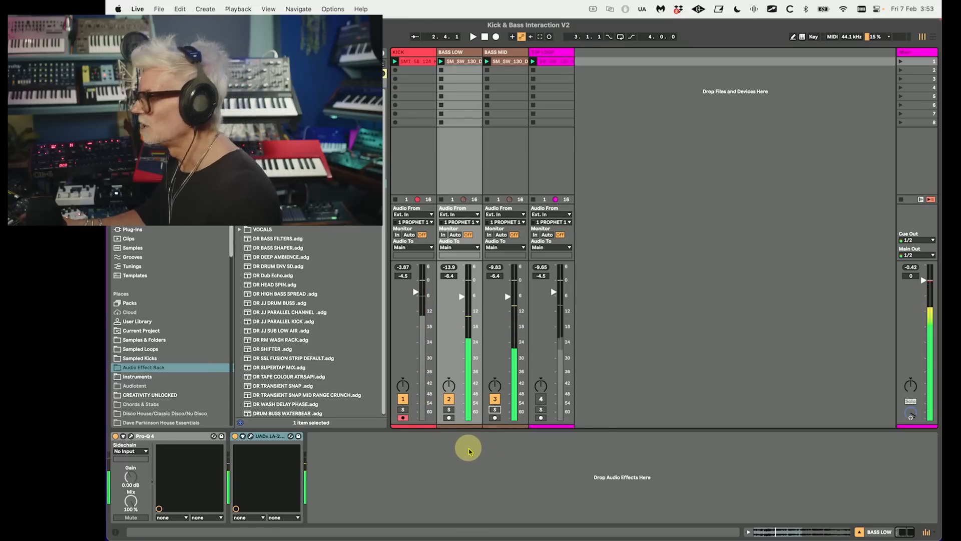
key(space)
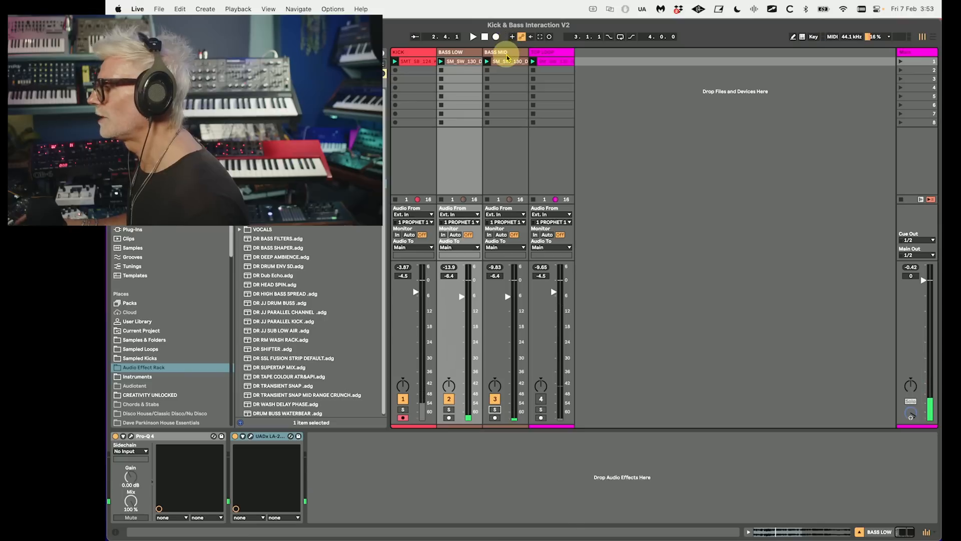
Duplicate the BASS MID track and name the copy BASS STEREO
click(507, 53)
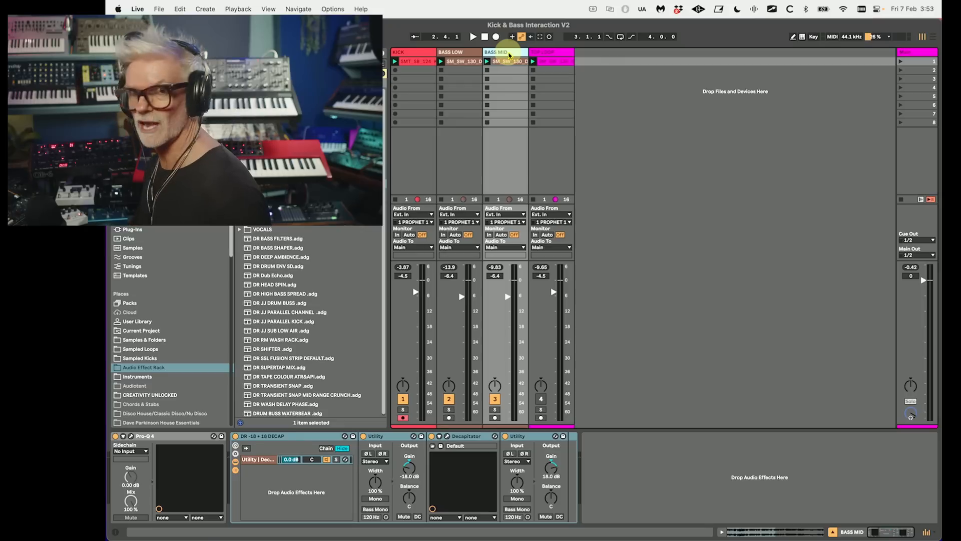
key(super+d)
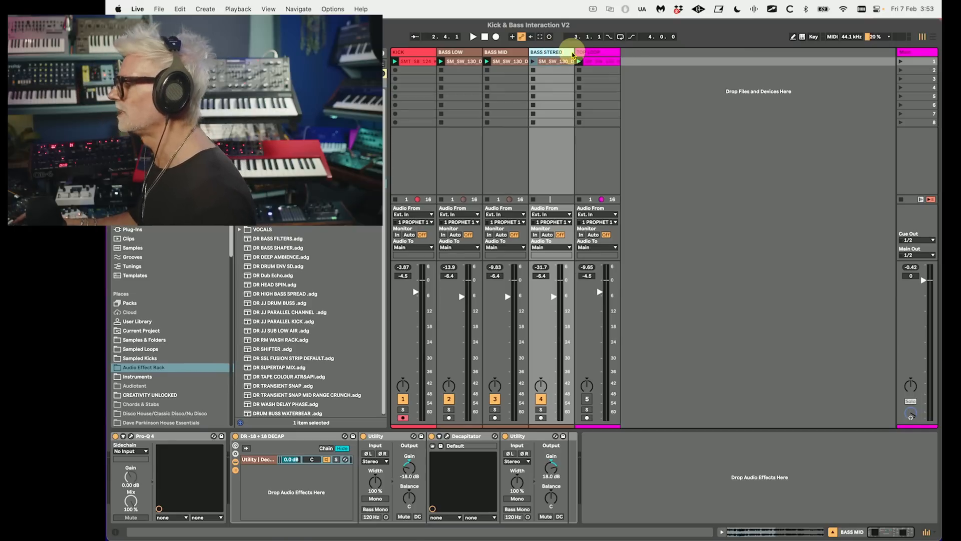
click(746, 471)
click(188, 436)
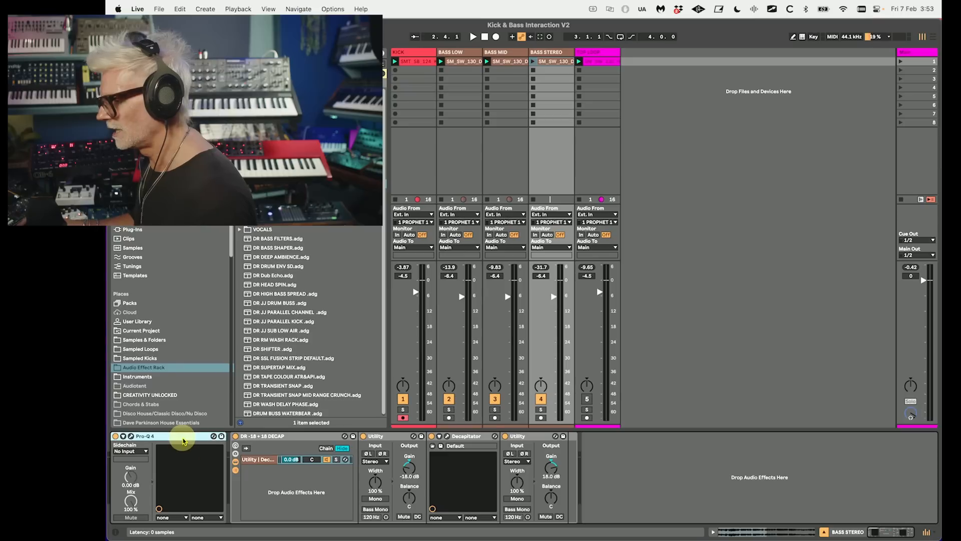
click(666, 476)
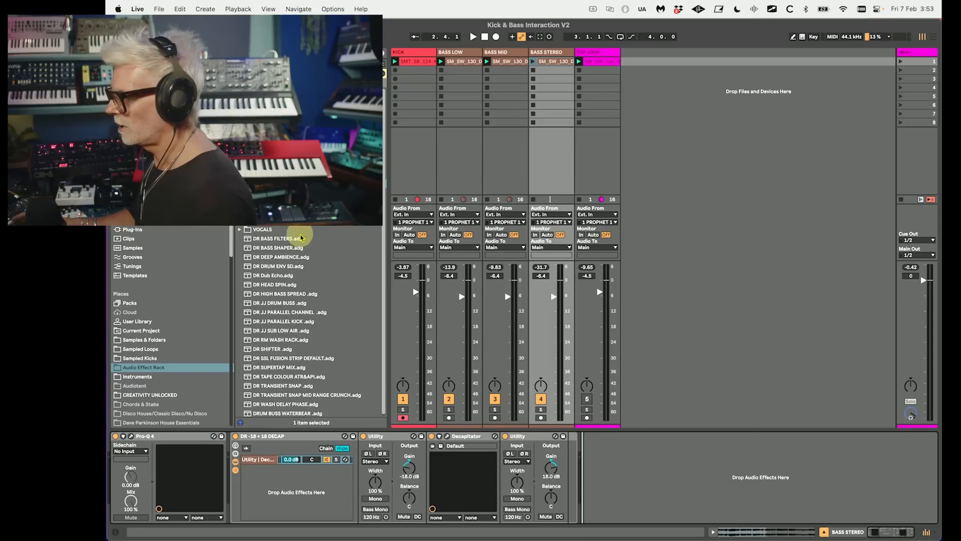
click(321, 440)
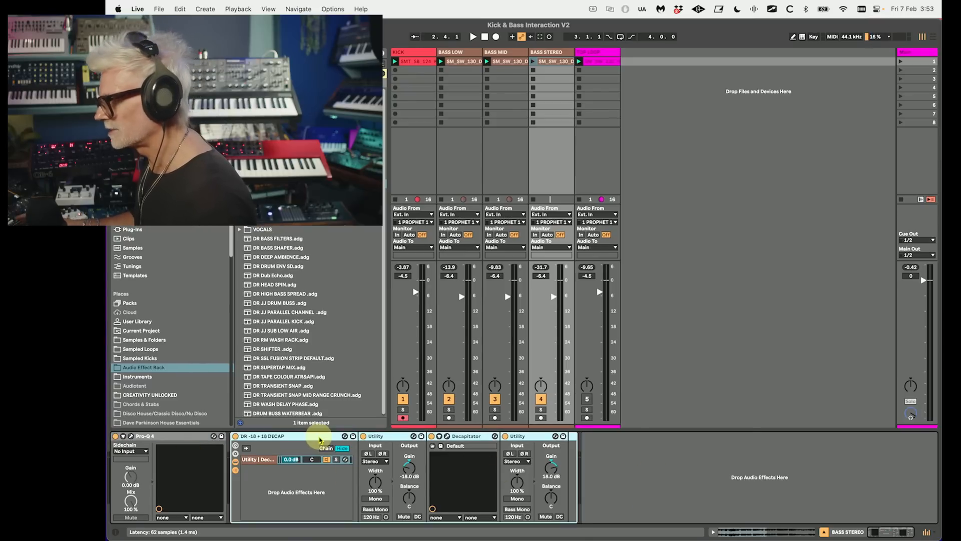
click(170, 437)
click(131, 436)
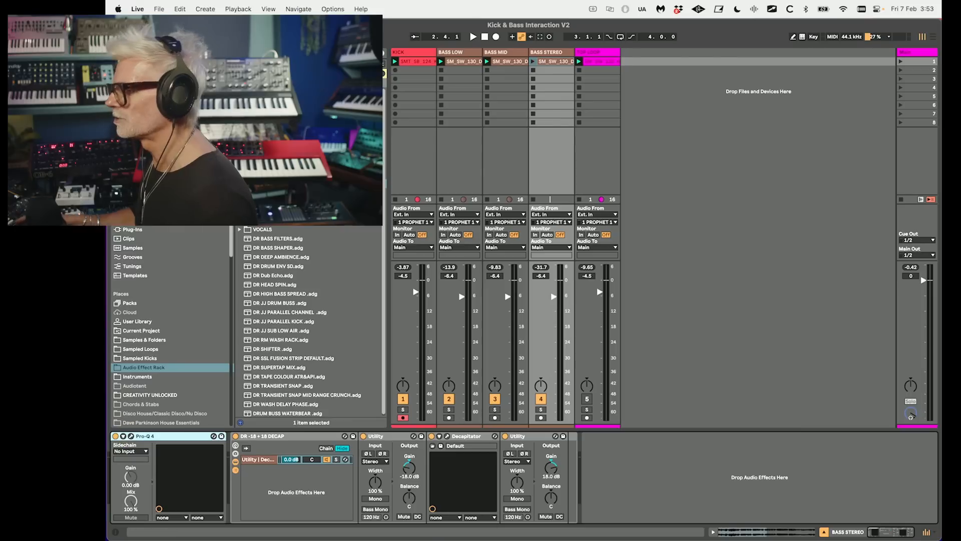
Load the Chorus DIMENSION-D plug-in onto BASS STEREO, placing it after the DR -18 + 18 DECAP rack with Pro-Q 4 last
text(pro)
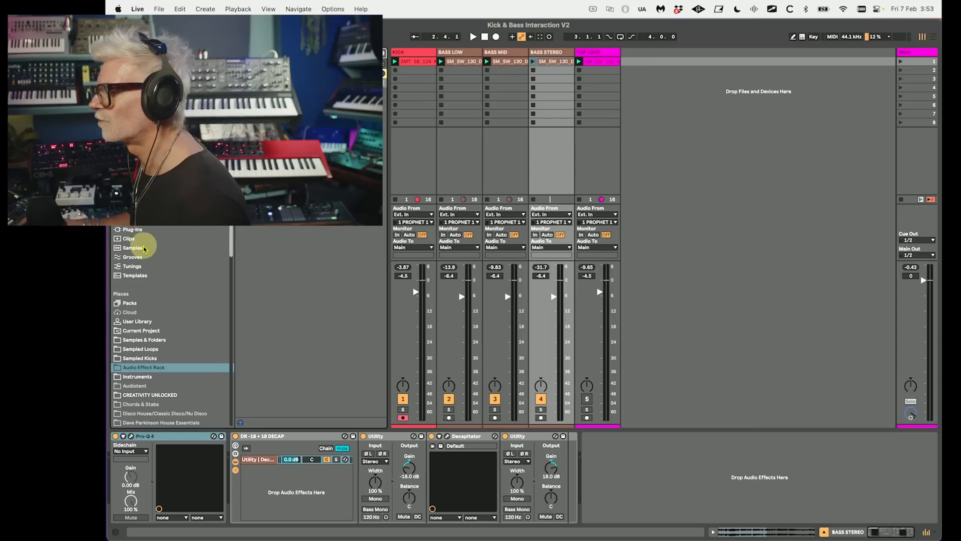
click(139, 230)
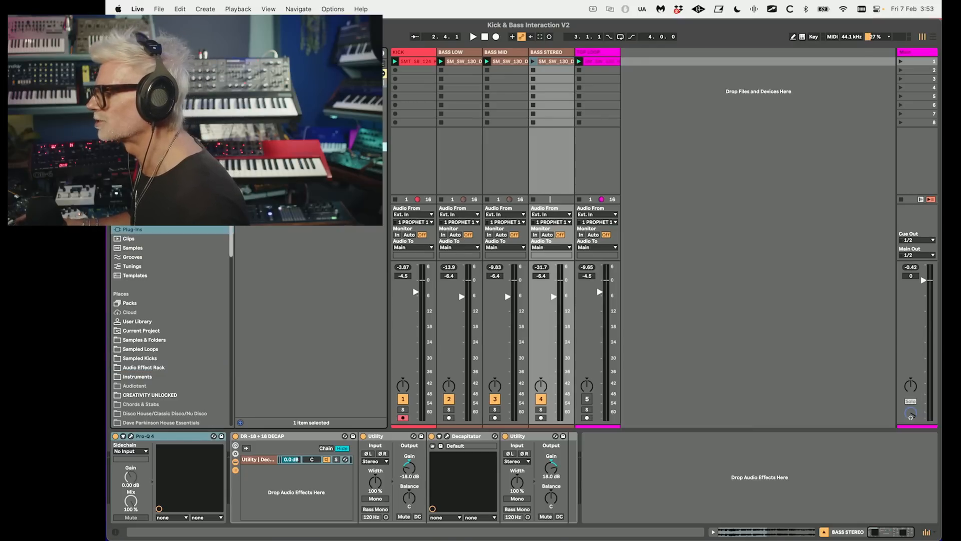
drag(280, 147, 116, 462)
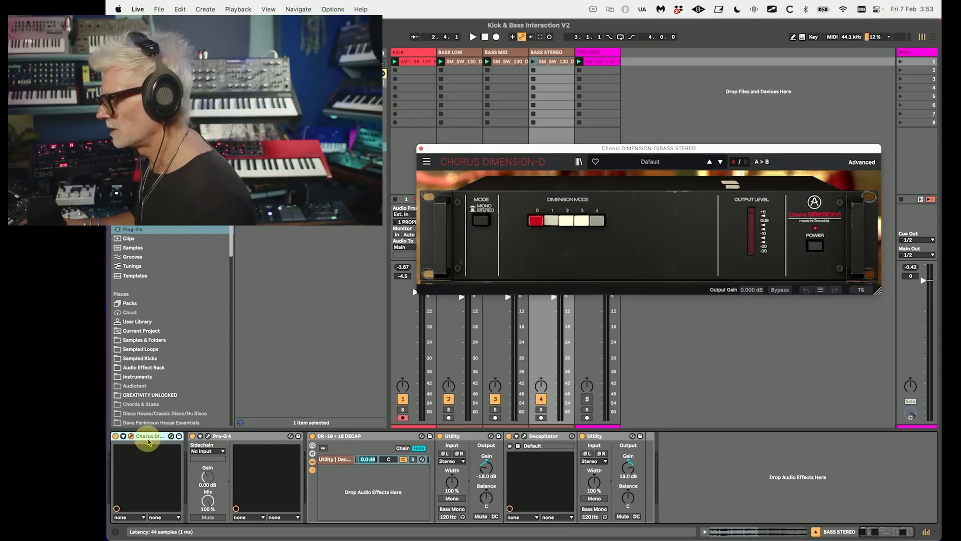
drag(150, 435, 681, 458)
drag(172, 437, 721, 458)
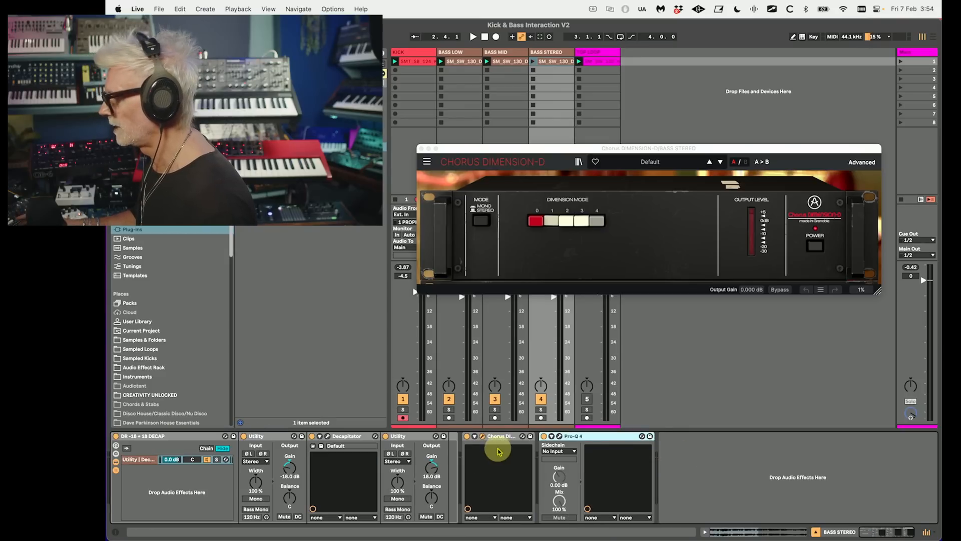
Set the BASS STEREO Pro-Q 4 low cut to a Brickwall slope with Mid placement and raise its frequency to the maximum
click(560, 438)
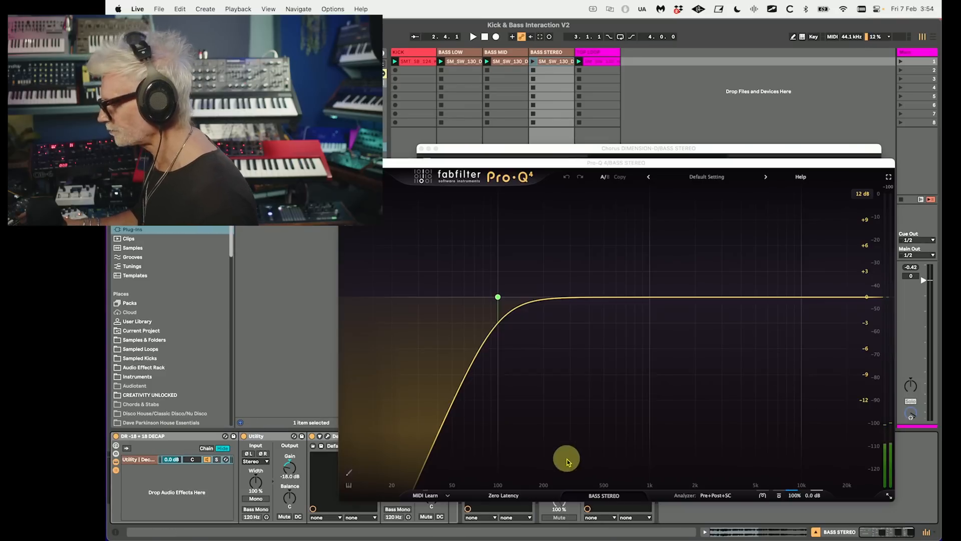
mouse_move(498, 299)
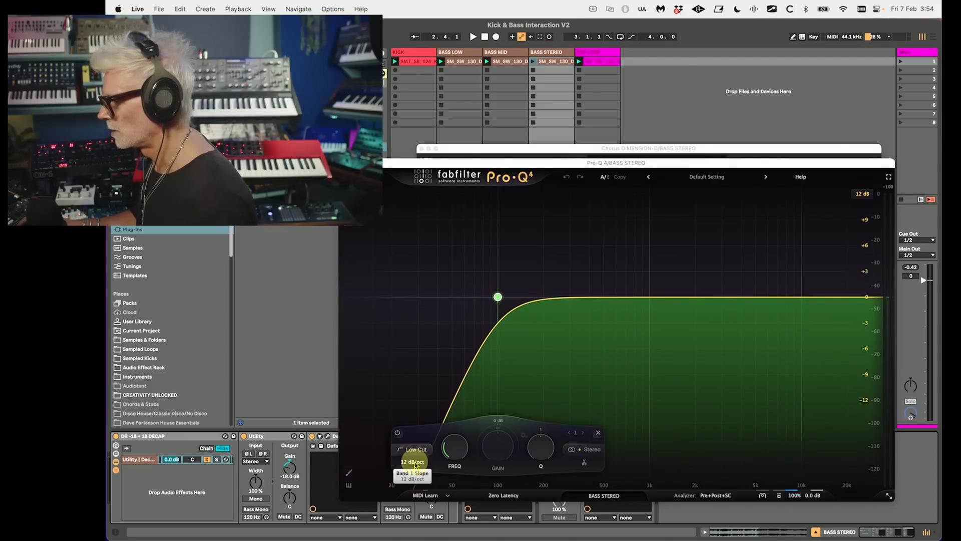
click(413, 463)
click(419, 347)
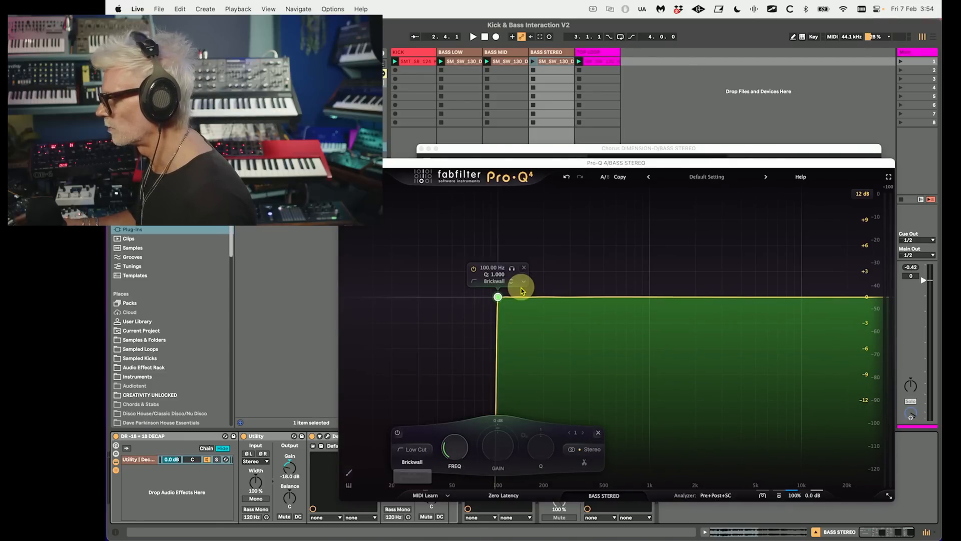
right_click(498, 296)
mouse_move(529, 336)
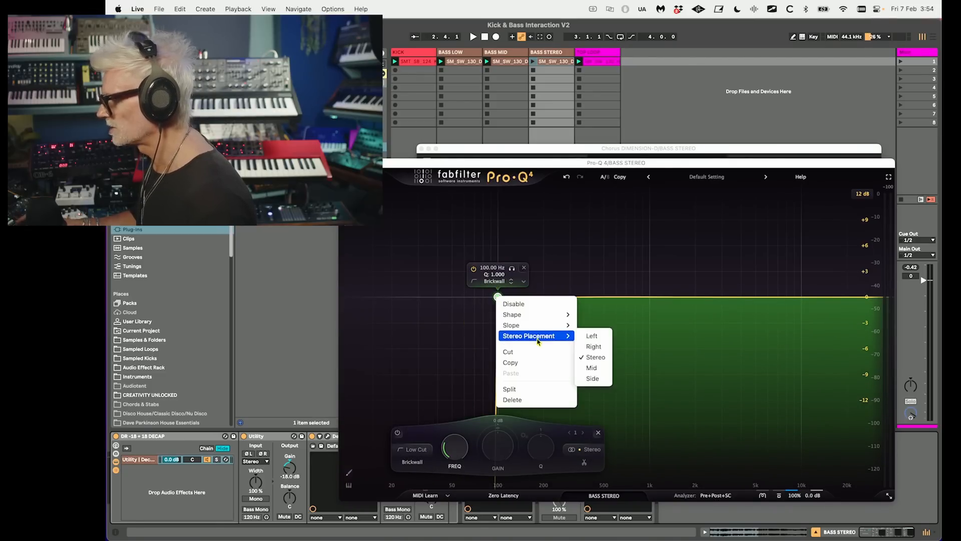
click(591, 368)
drag(456, 451, 468, 359)
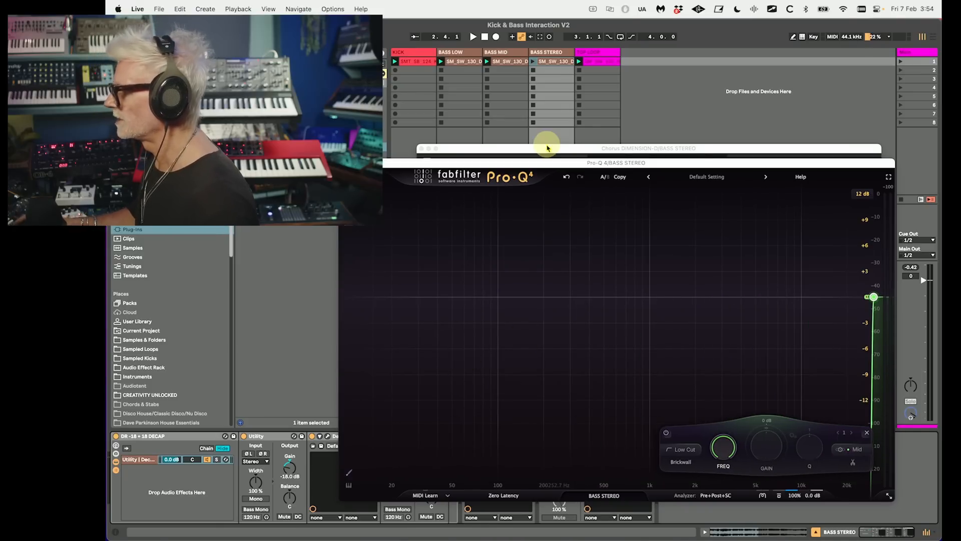
Hide the plug-in windows, solo BASS STEREO and play its clip
key(alt+super+p)
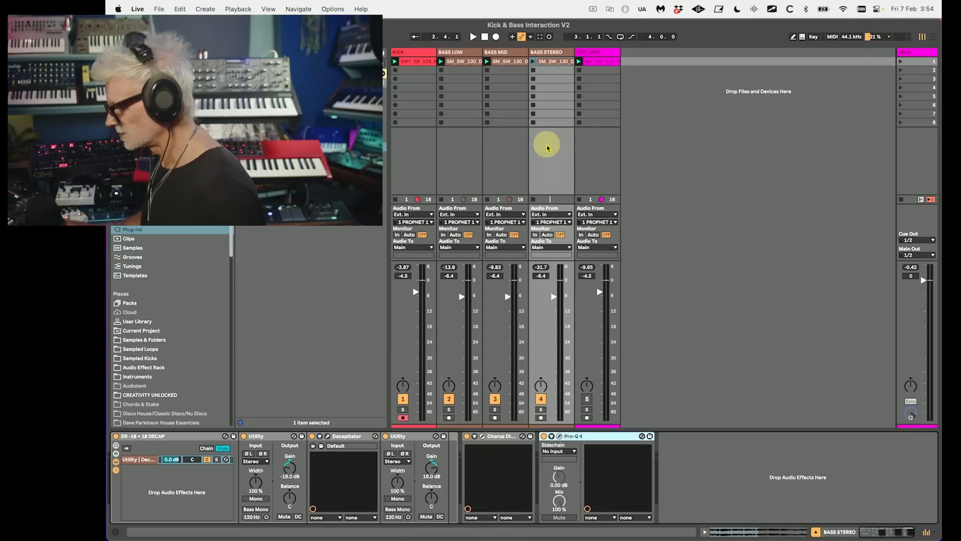
click(541, 411)
key(space)
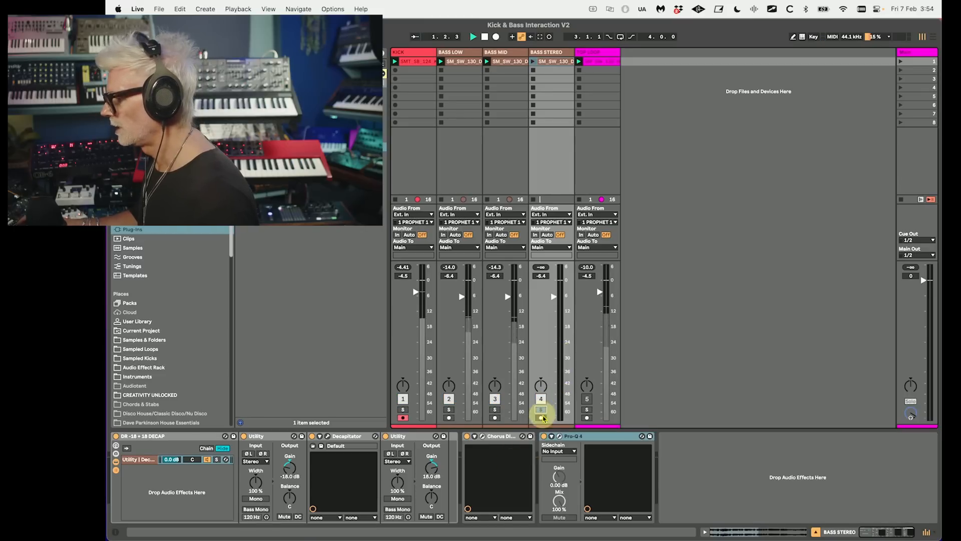
click(532, 62)
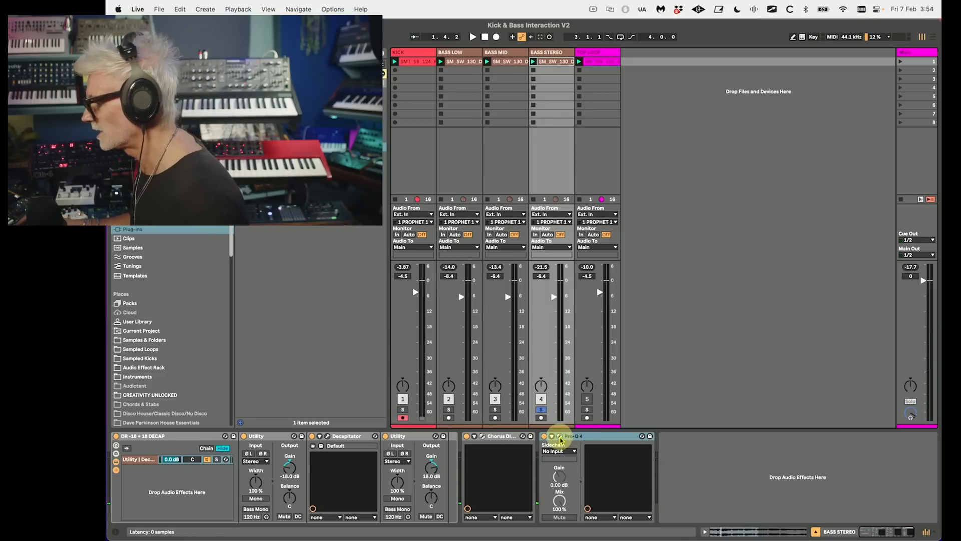
Add a second low cut of 12 dB/oct at about 14 Hz to the BASS STEREO Pro-Q 4, with the Chorus window closed
click(559, 437)
click(421, 149)
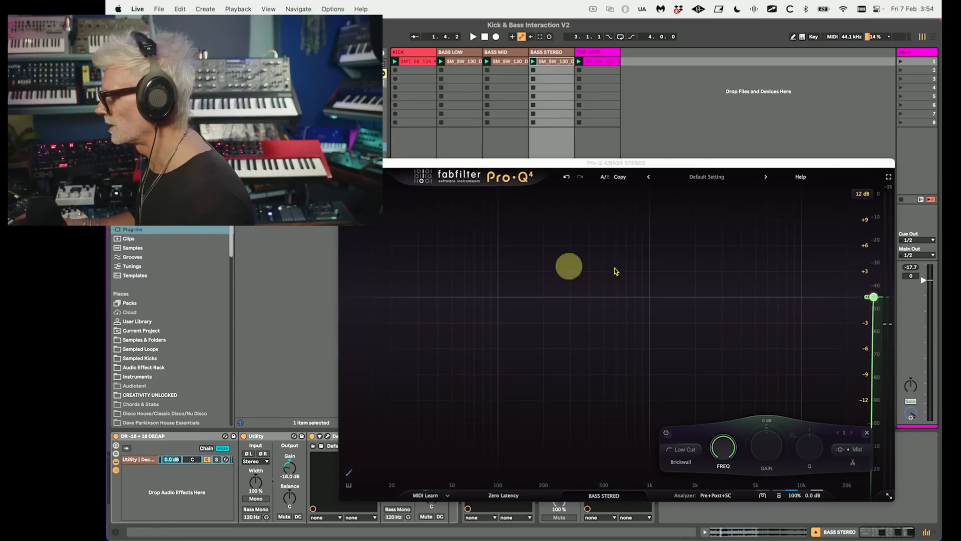
double_click(369, 297)
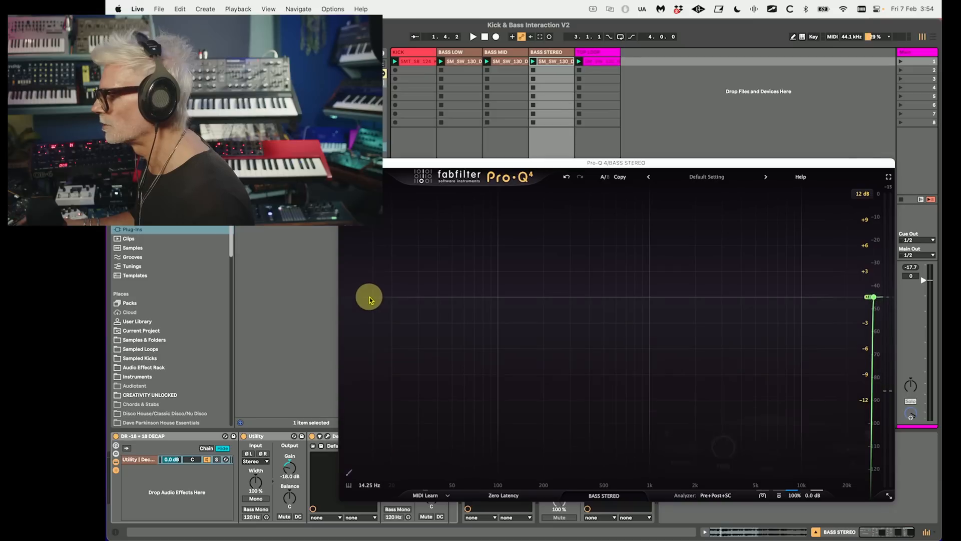
click(351, 281)
click(373, 292)
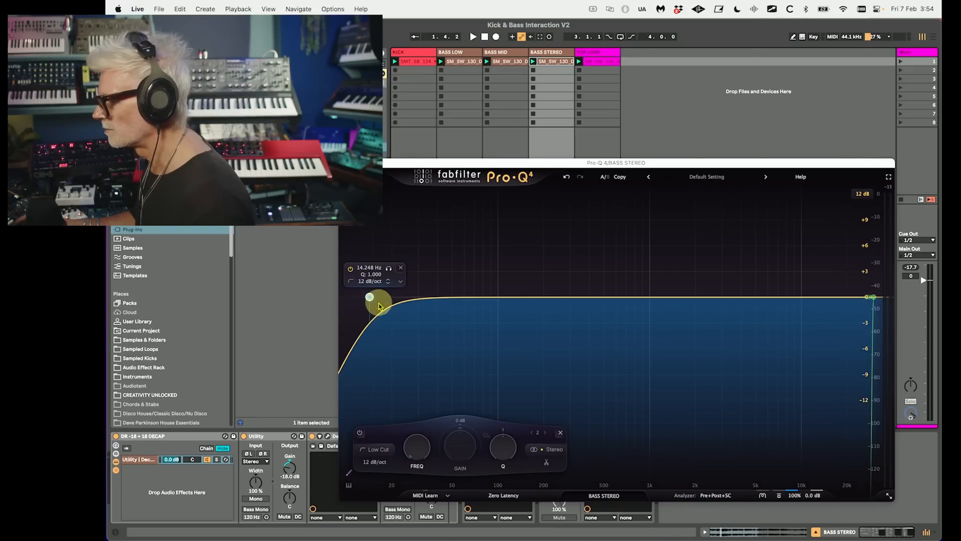
Set the new low cut's stereo placement to Side, raise its frequency to about 150 Hz and close Pro-Q 4
right_click(373, 296)
mouse_move(414, 339)
click(475, 383)
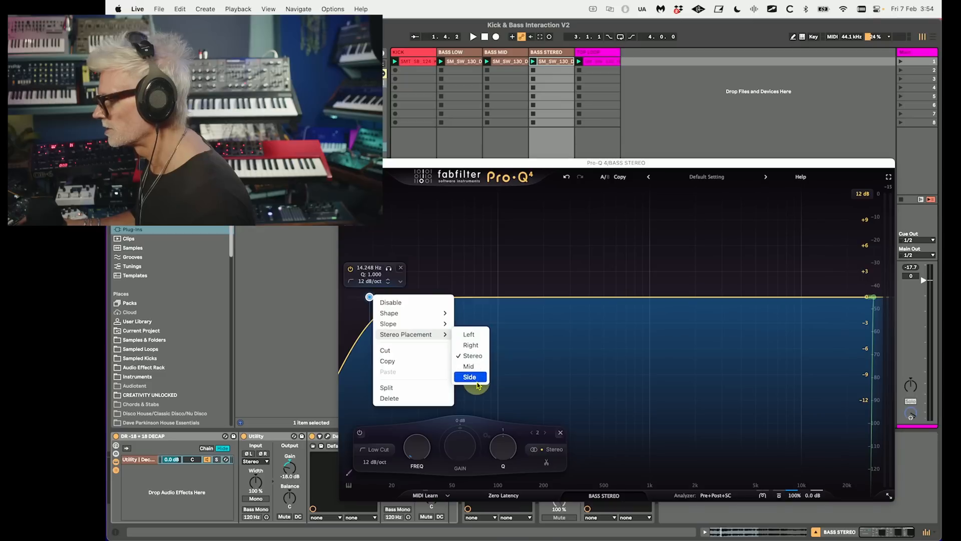
drag(369, 297, 524, 297)
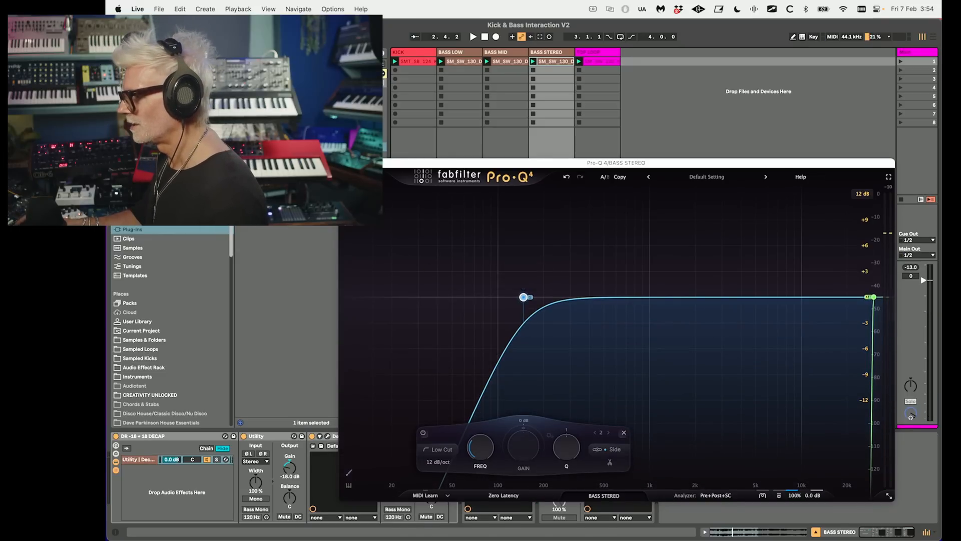
click(344, 163)
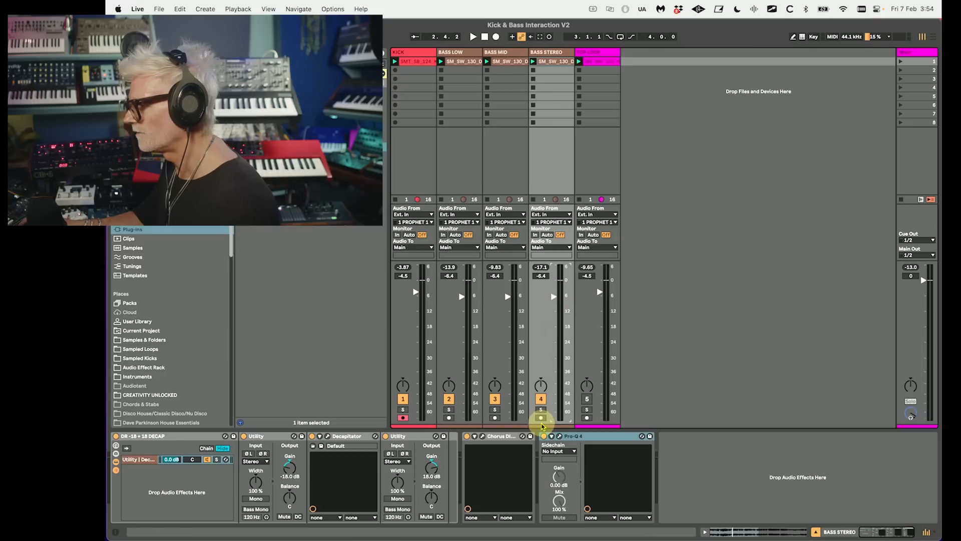
Play the full mix and raise the BASS STEREO track volume to -4.5 dB
key(space)
mouse_move(552, 304)
mouse_down()
mouse_move(553, 420)
mouse_move(553, 294)
mouse_up()
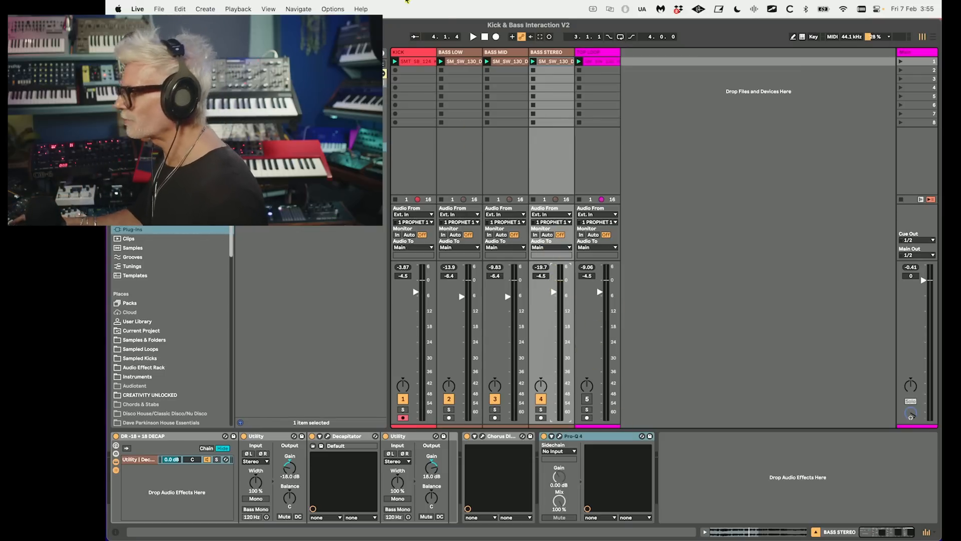
click(462, 52)
click(496, 59)
click(549, 56)
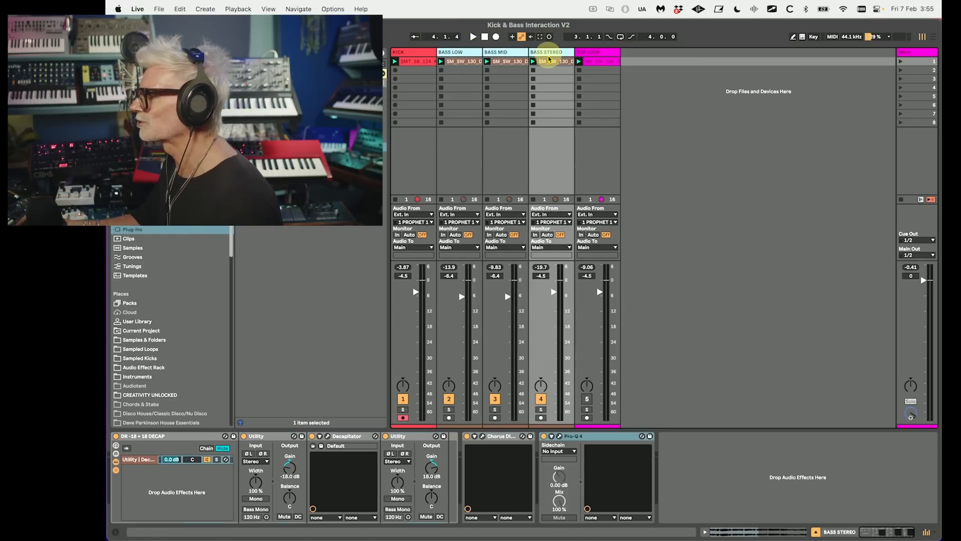
click(397, 54)
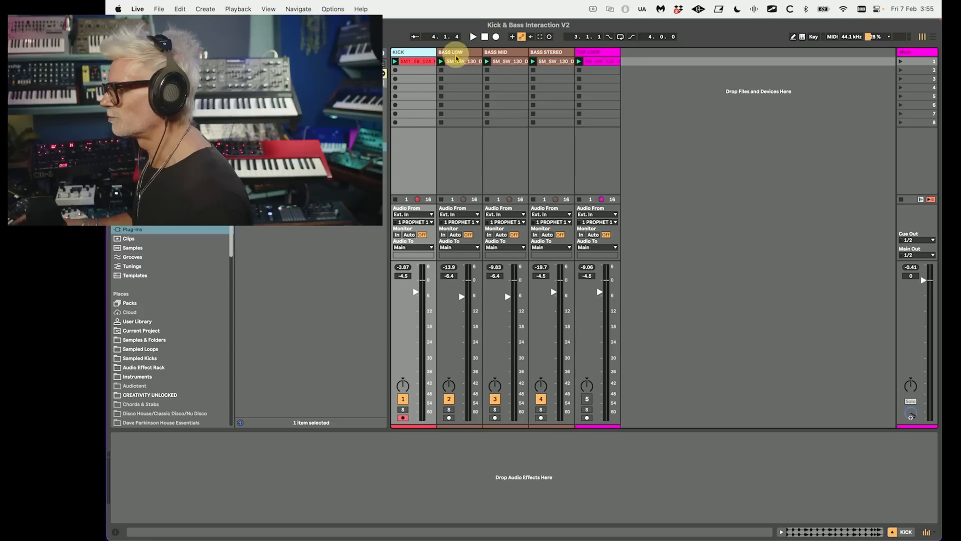
click(465, 52)
click(518, 59)
click(566, 55)
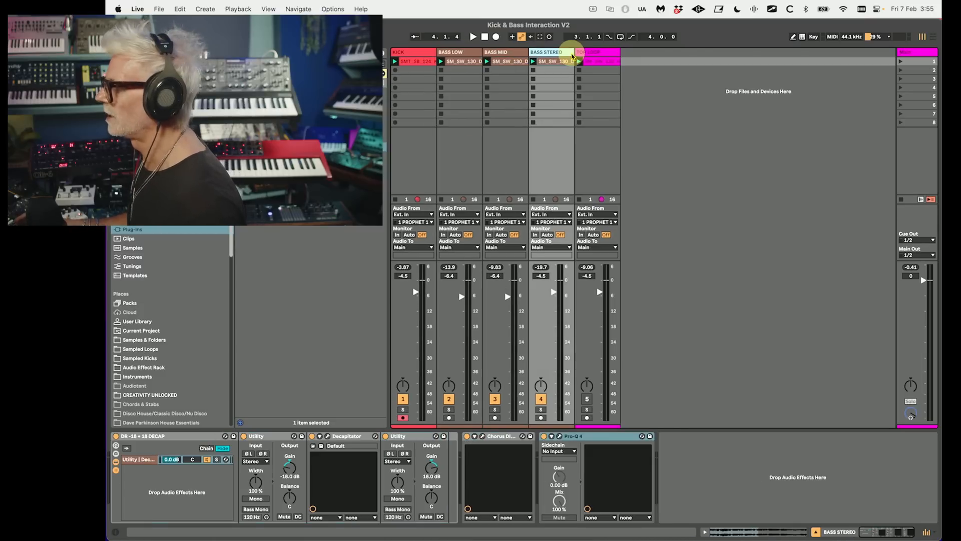
Group the BASS LOW, BASS MID and BASS STEREO tracks and name the group BASS GROUP
click(474, 59)
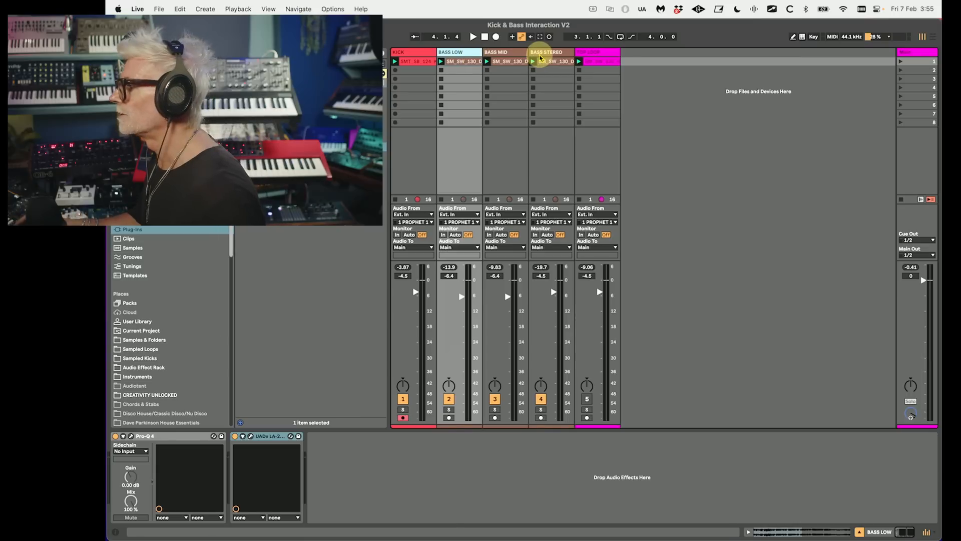
click(544, 60)
key(super+g)
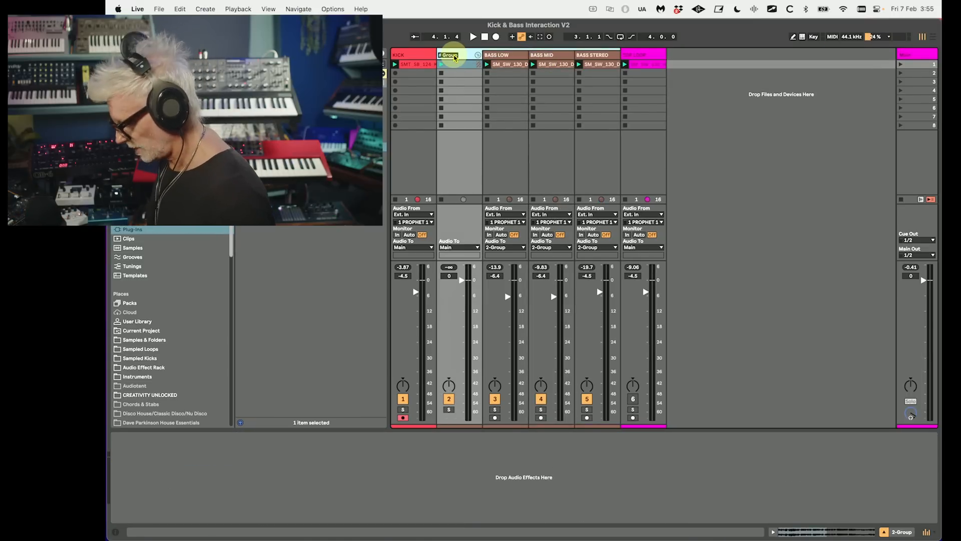
key(Return)
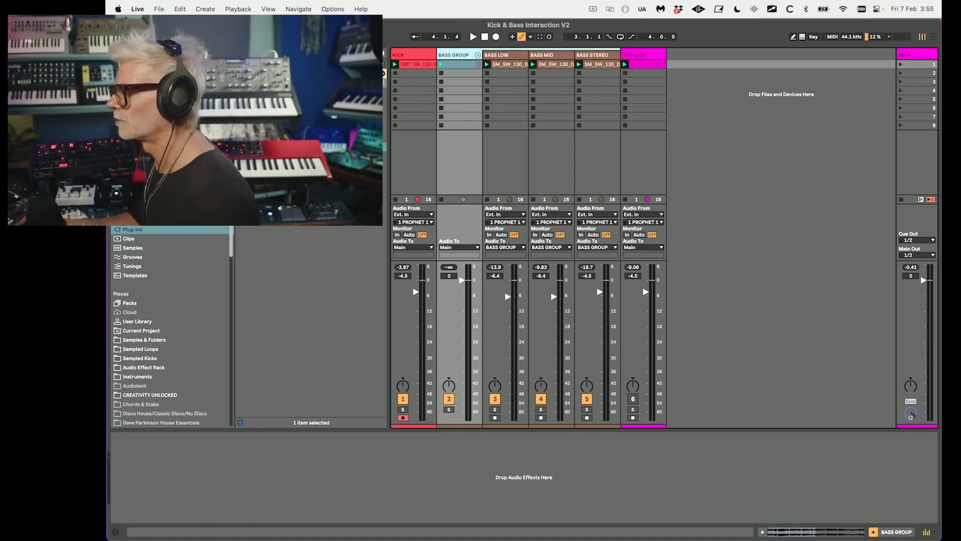
Find the MaxxBass (s) plug-in, load it onto BASS GROUP and move its window clear of the group's channel
key(super+f)
text(kick)
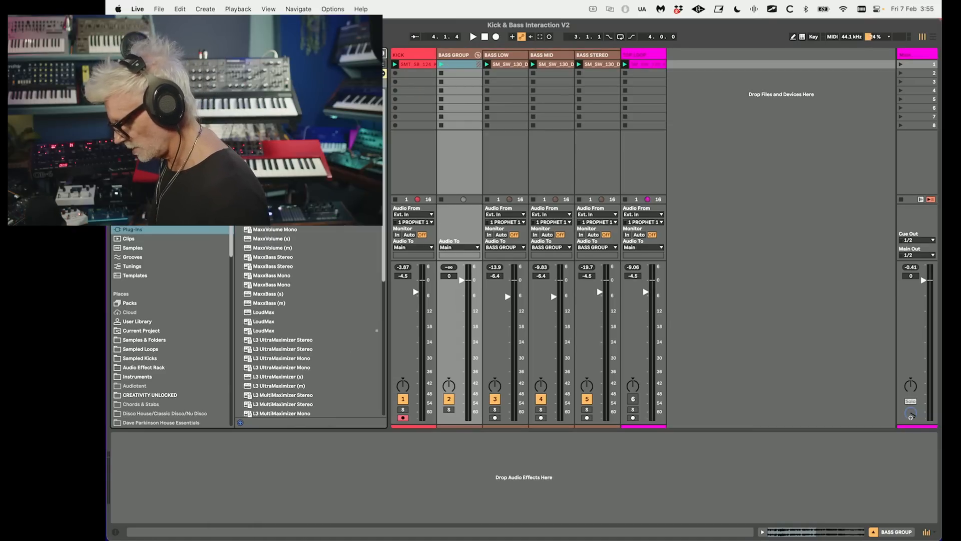
click(465, 56)
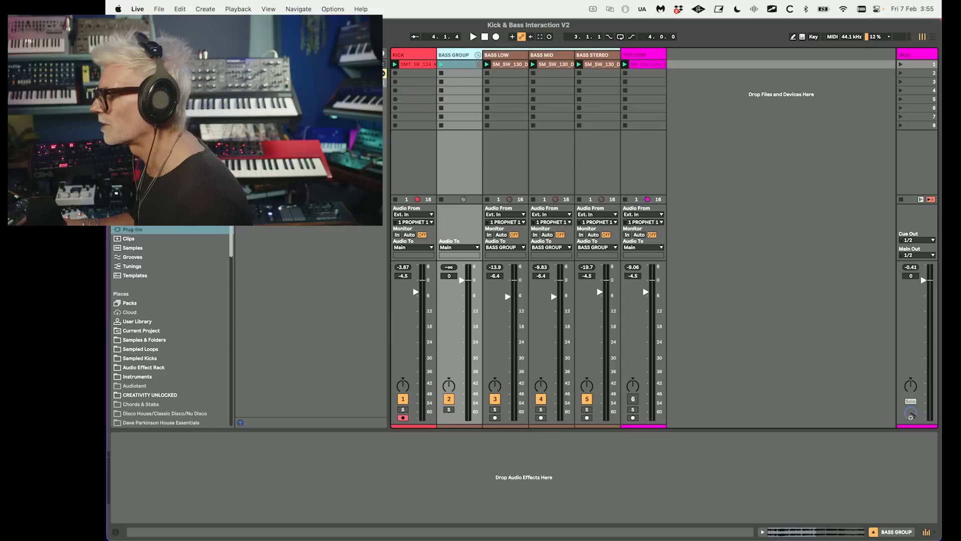
double_click(310, 129)
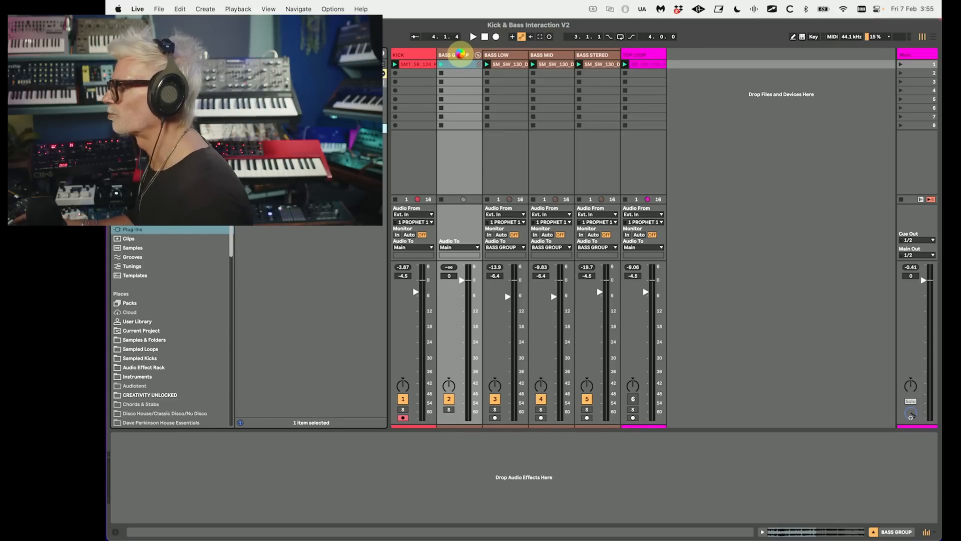
drag(463, 175, 609, 225)
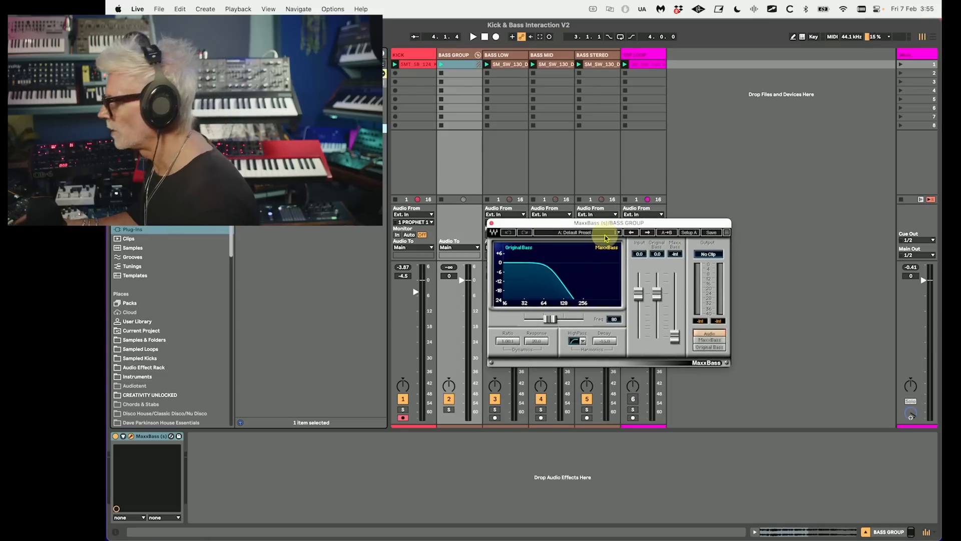
Load Dave Pensado's Pensado Bass 1 preset in MaxxBass and lower its input level to -2.8 during playback
click(578, 233)
mouse_move(666, 462)
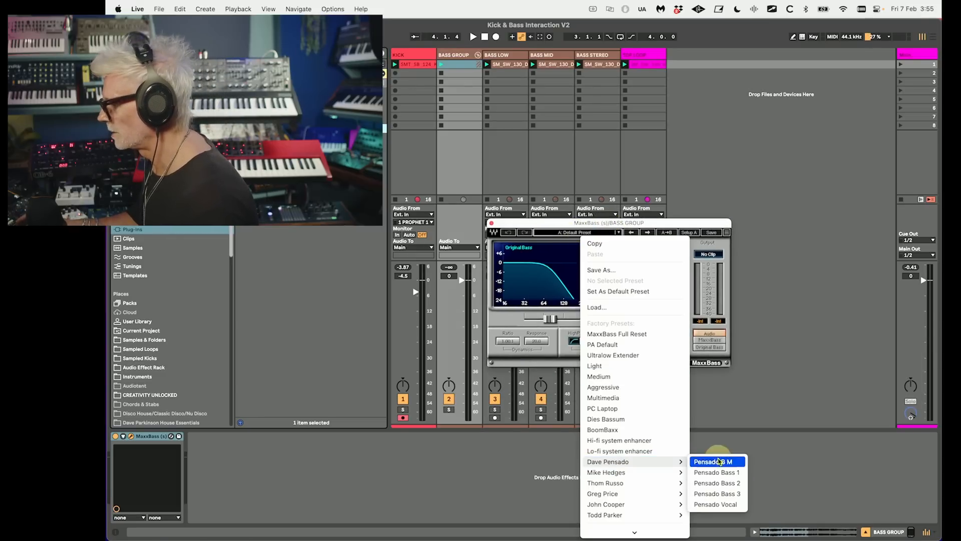
click(714, 475)
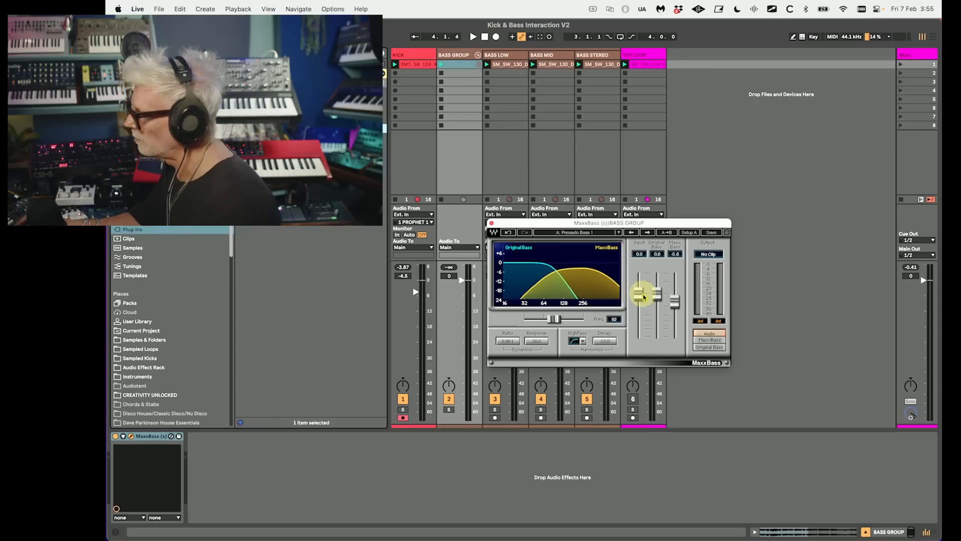
key(space)
drag(640, 305, 638, 325)
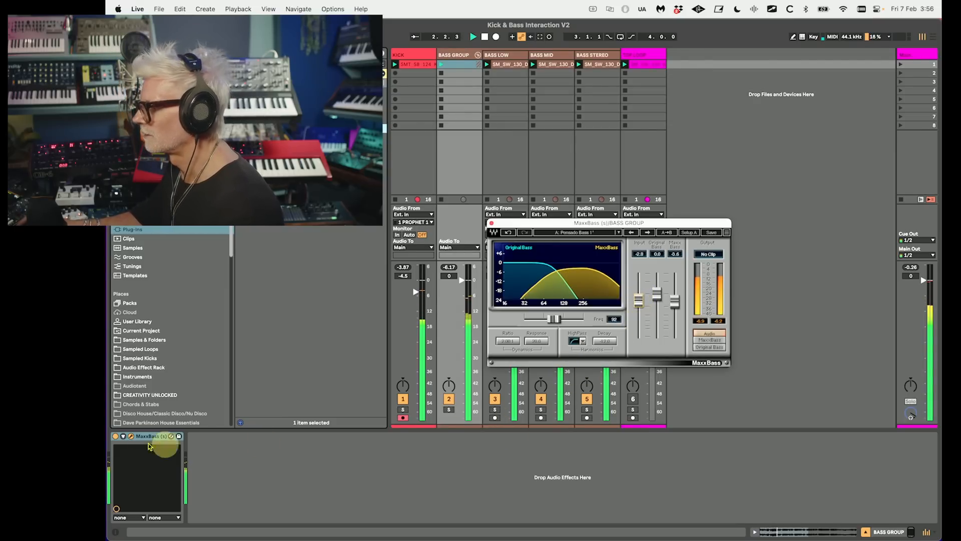
Audition the MaxxBass processing on BASS GROUP, first in solo and again together with the kick
click(449, 409)
click(495, 410)
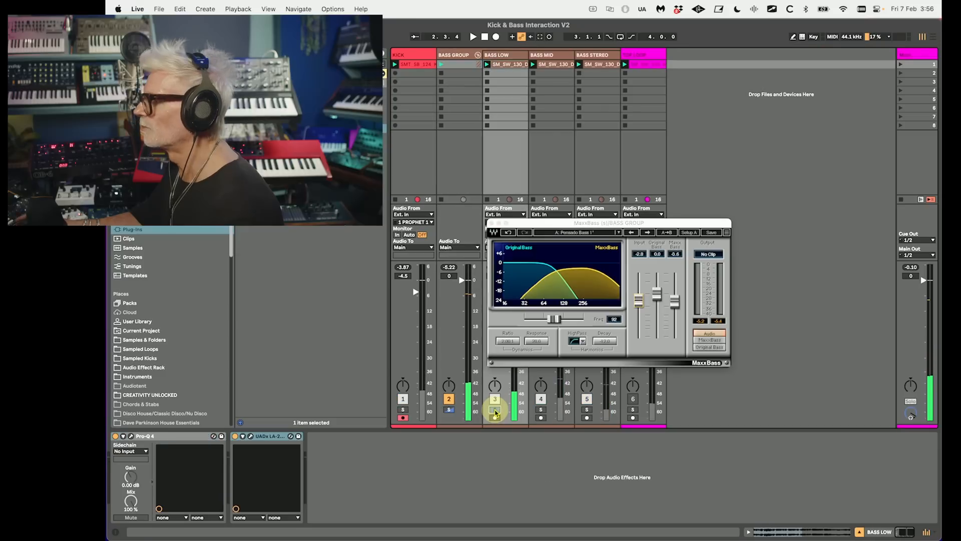
click(448, 402)
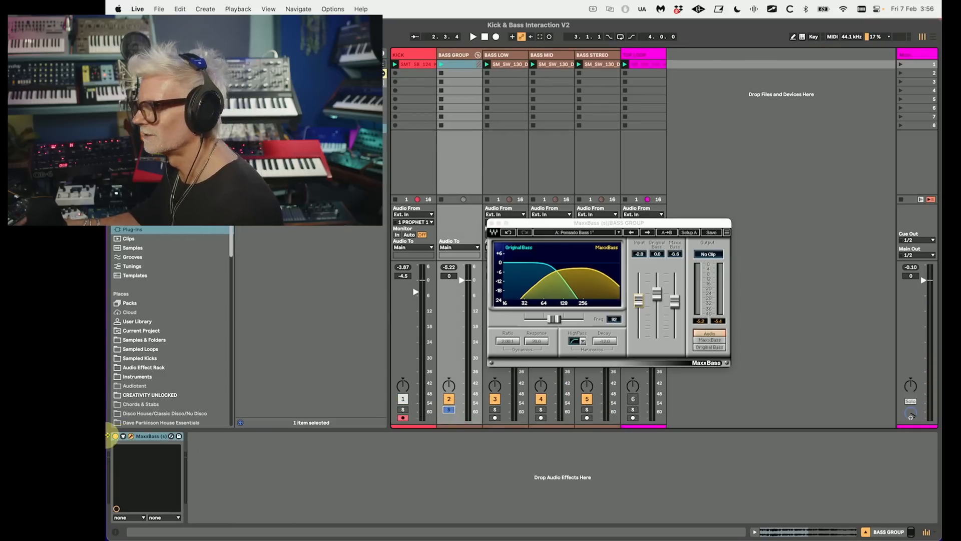
key(space)
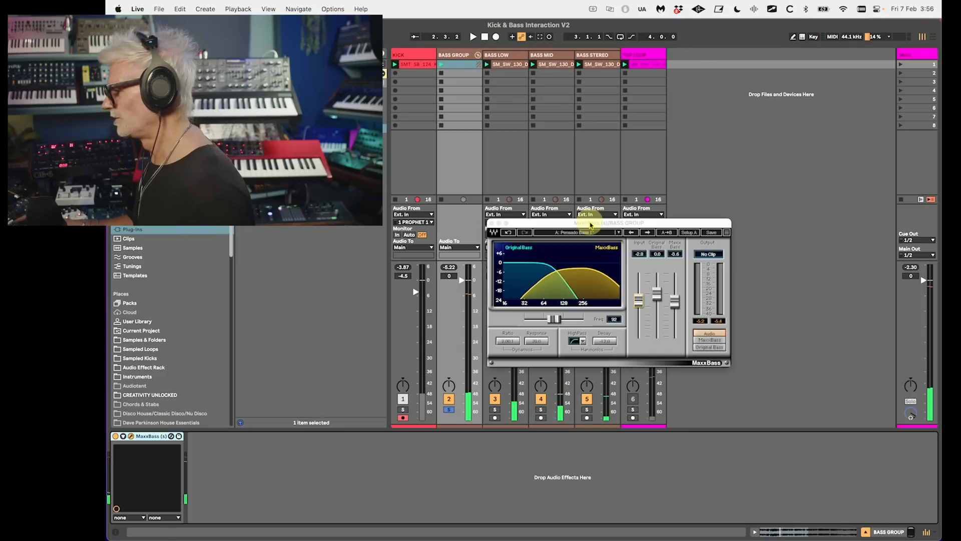
key(space)
click(450, 410)
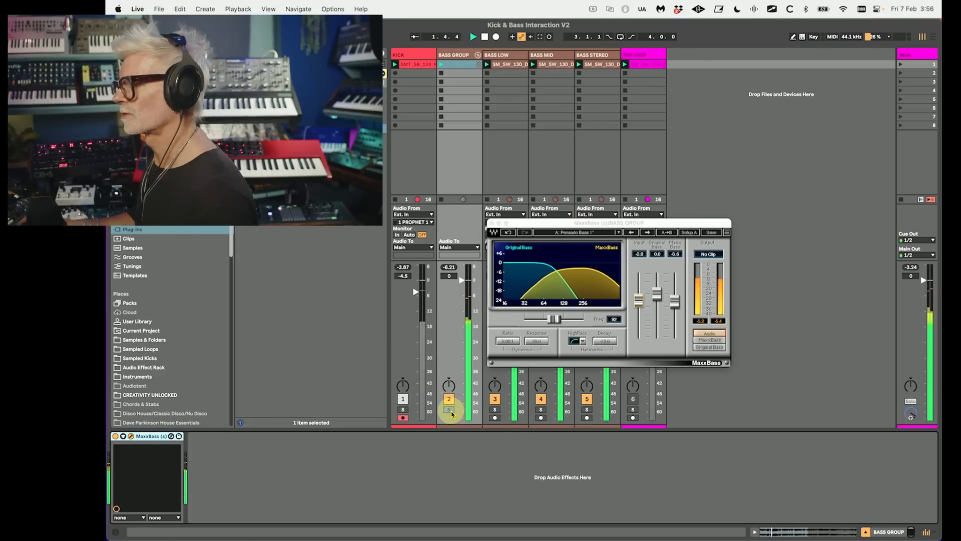
key(space)
click(450, 410)
key(space)
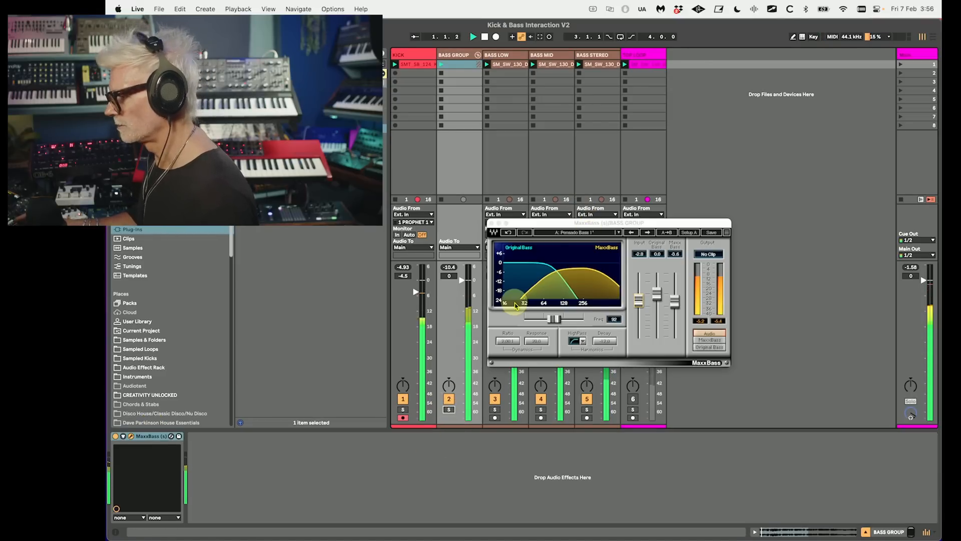
Close the MaxxBass window, set the BASS GROUP volume to -4.3 dB while playing with the kick, and stop playback
click(491, 224)
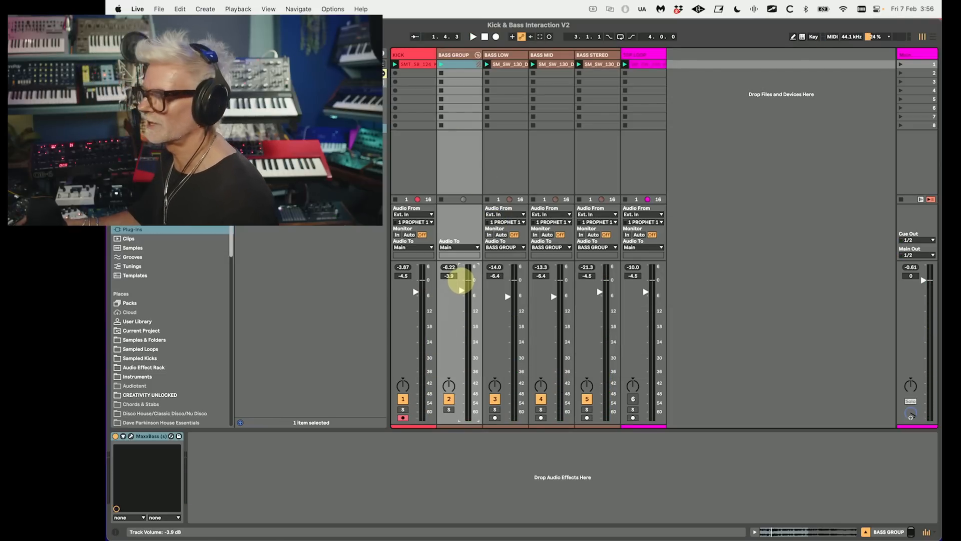
key(space)
drag(459, 283, 460, 282)
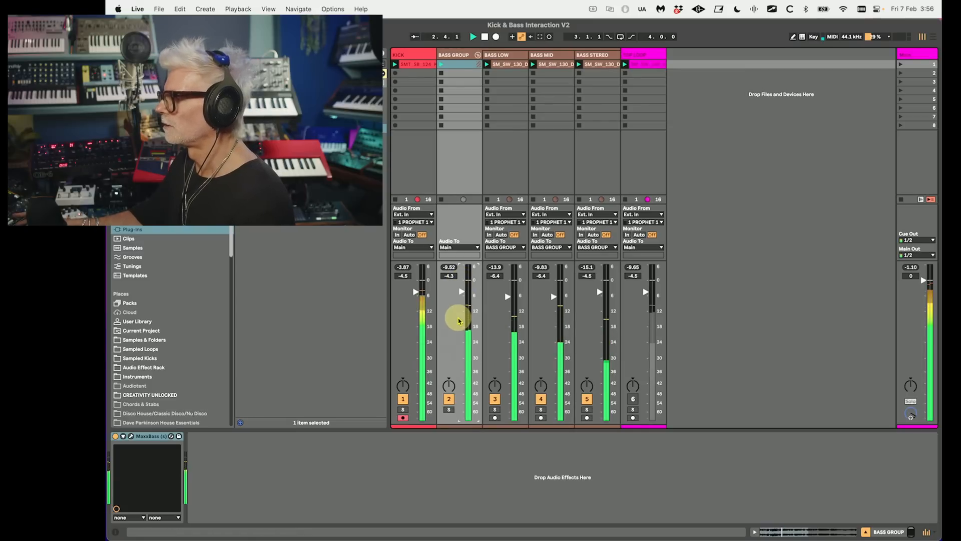
click(425, 56)
click(453, 55)
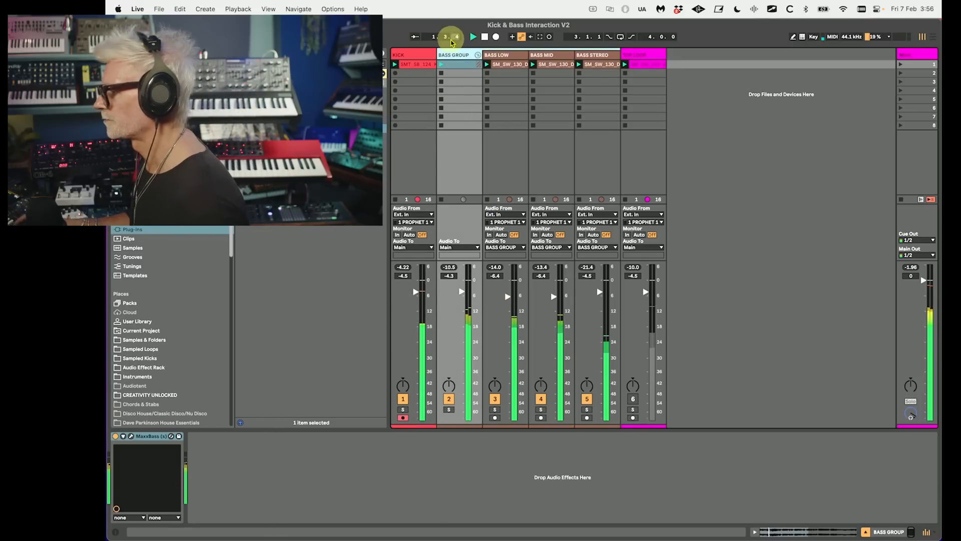
key(space)
Load the Oszillos Mega Scope plug-in onto the KICK track and move its window clear of the bass channels
click(418, 54)
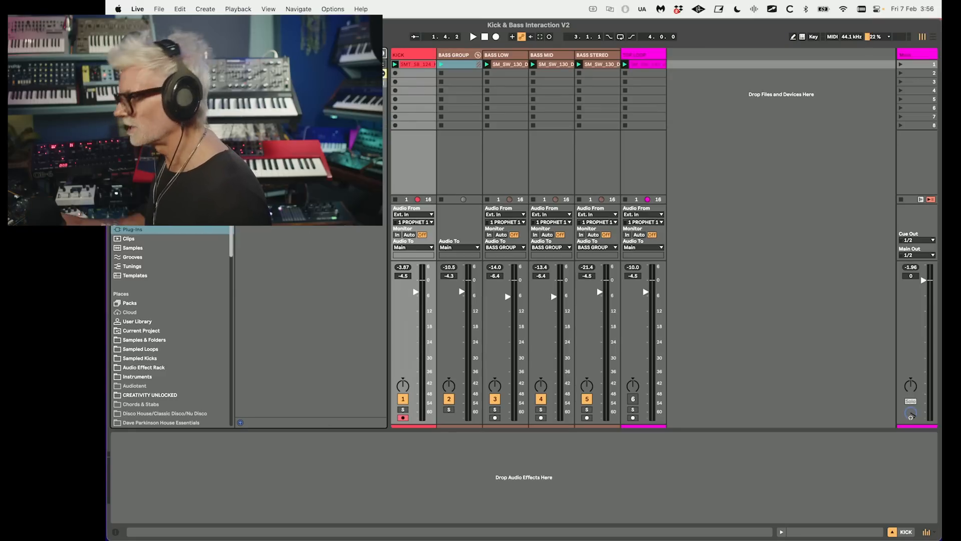
click(422, 56)
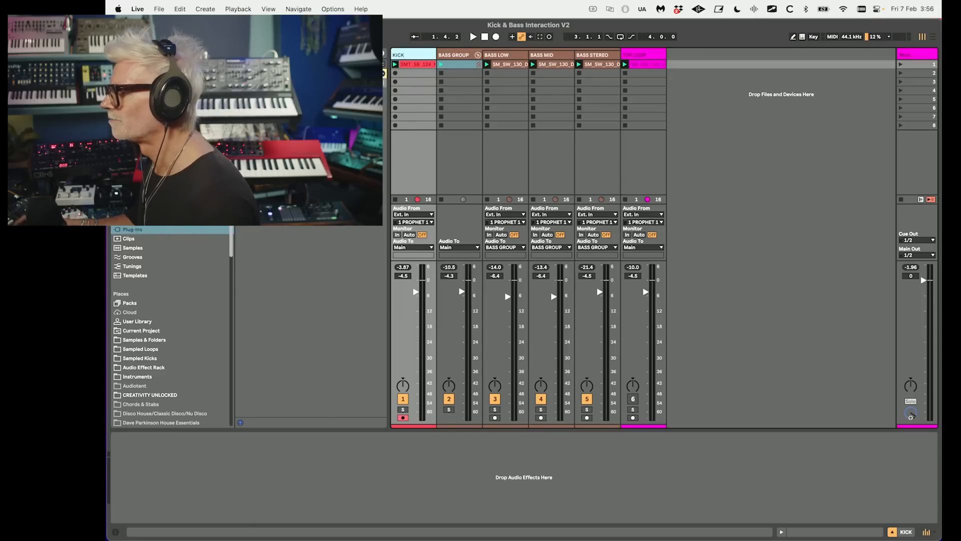
double_click(320, 110)
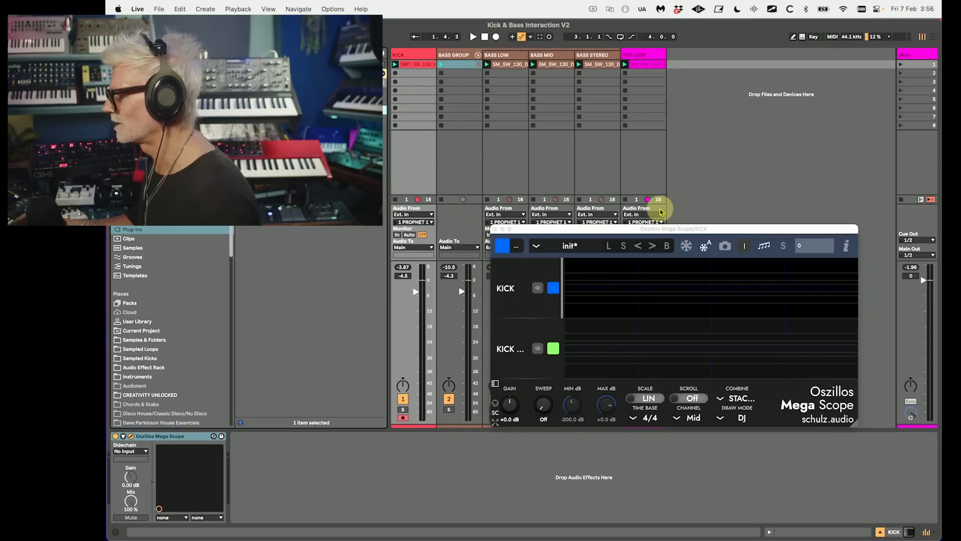
drag(658, 233, 774, 212)
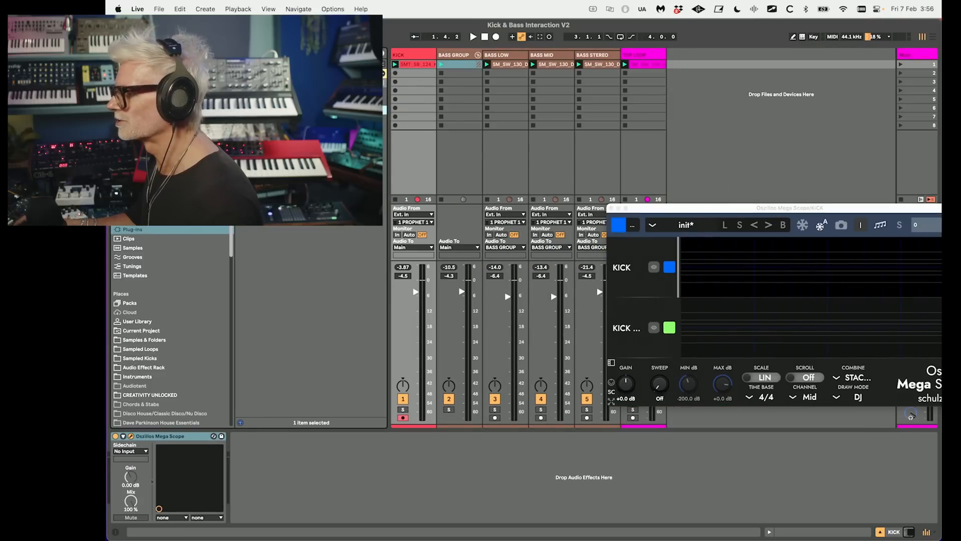
Load a second Oszillos Mega Scope onto BASS GROUP and close its window
click(452, 55)
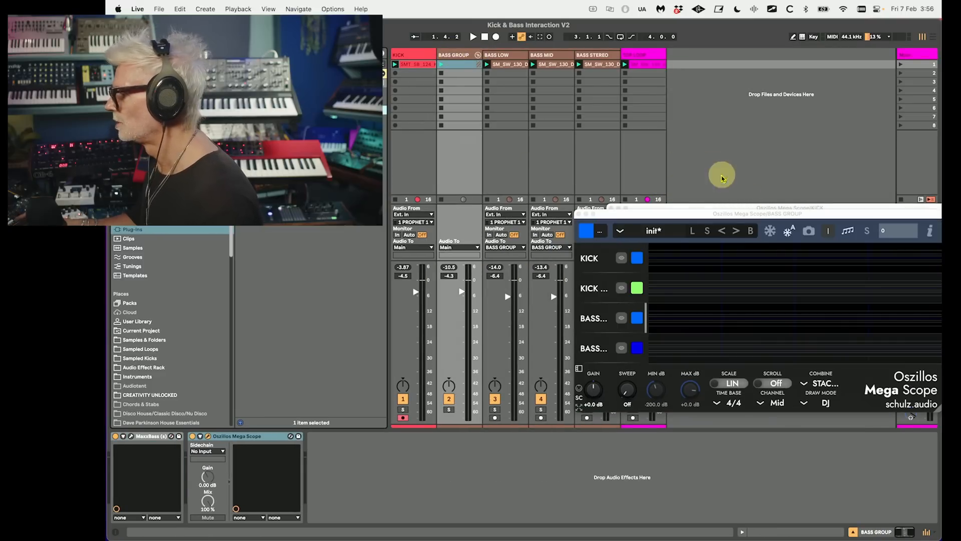
click(583, 215)
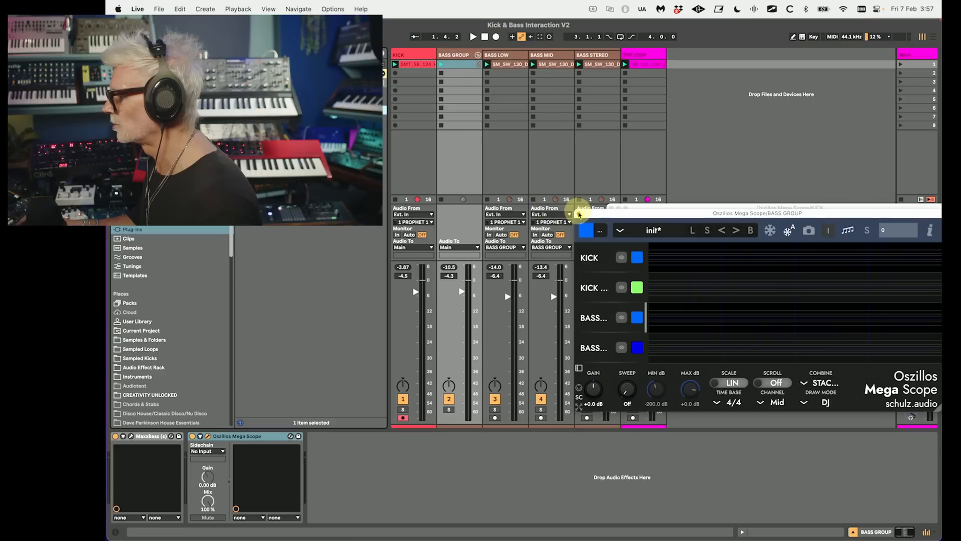
click(578, 213)
Reposition the KICK track's Mega Scope window over the mixer and enlarge it to nearly the full screen height
drag(671, 209, 504, 99)
click(802, 295)
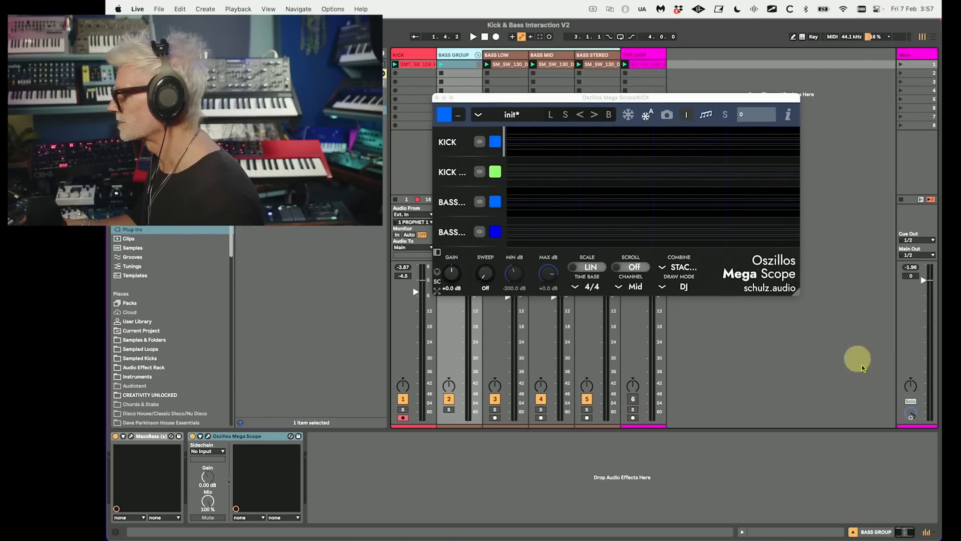
drag(796, 292, 886, 498)
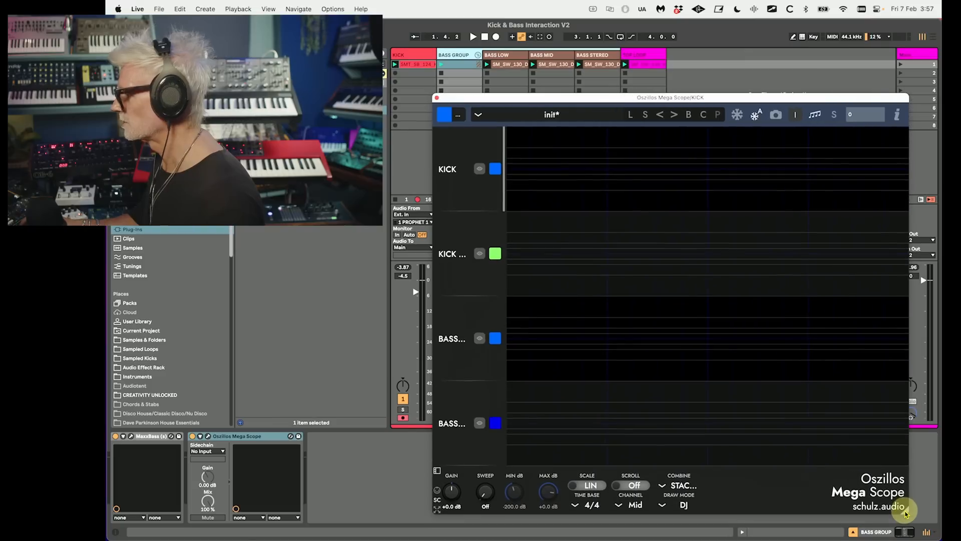
Change the KICK trace color in Mega Scope from blue to red
click(495, 176)
drag(534, 240, 537, 165)
click(483, 314)
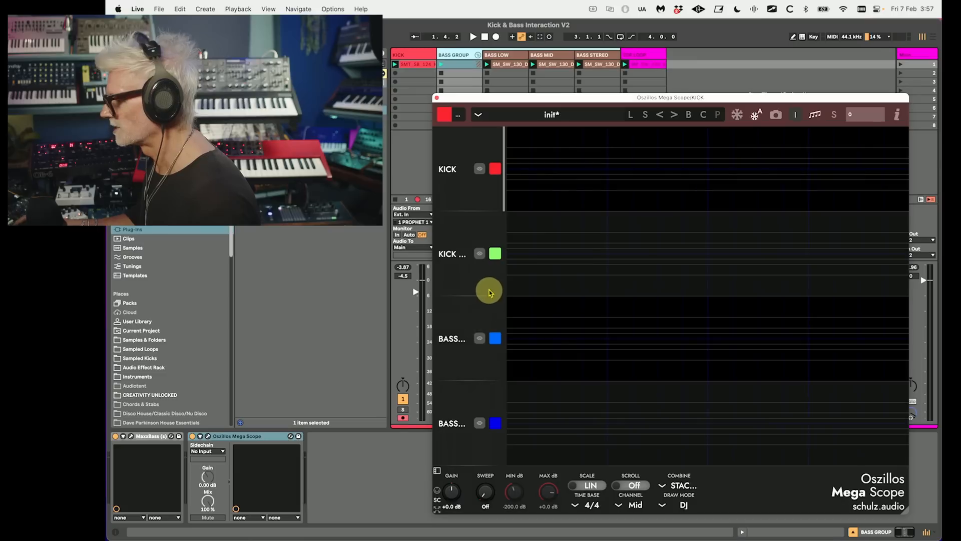
Set Mega Scope to overlaid traces with the fast draw mode, and play the loop to compare kick and bass waveforms
click(687, 493)
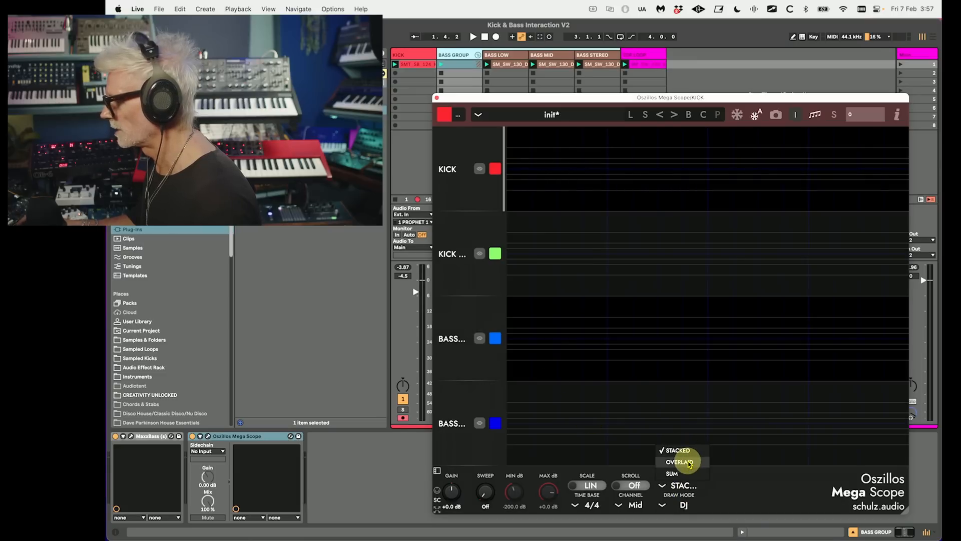
click(690, 457)
click(684, 505)
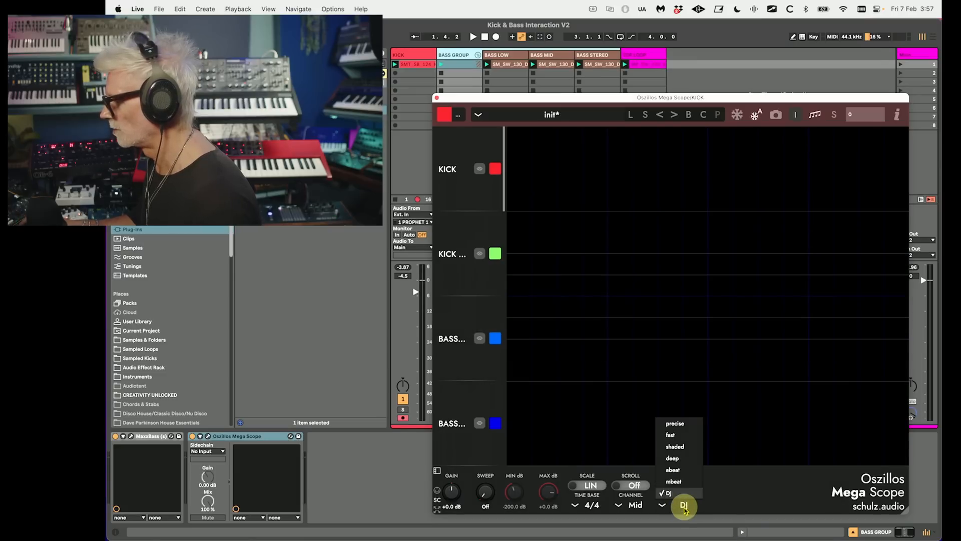
click(680, 437)
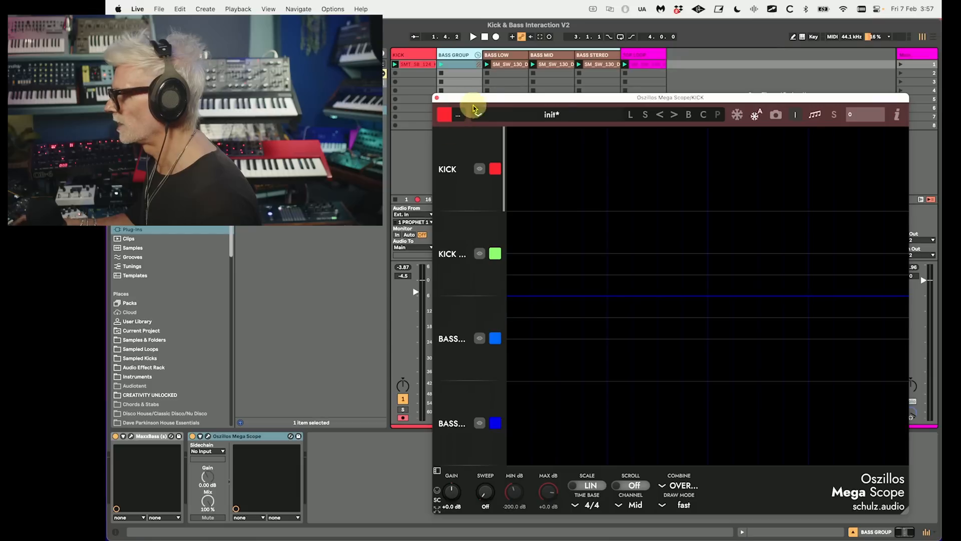
key(space)
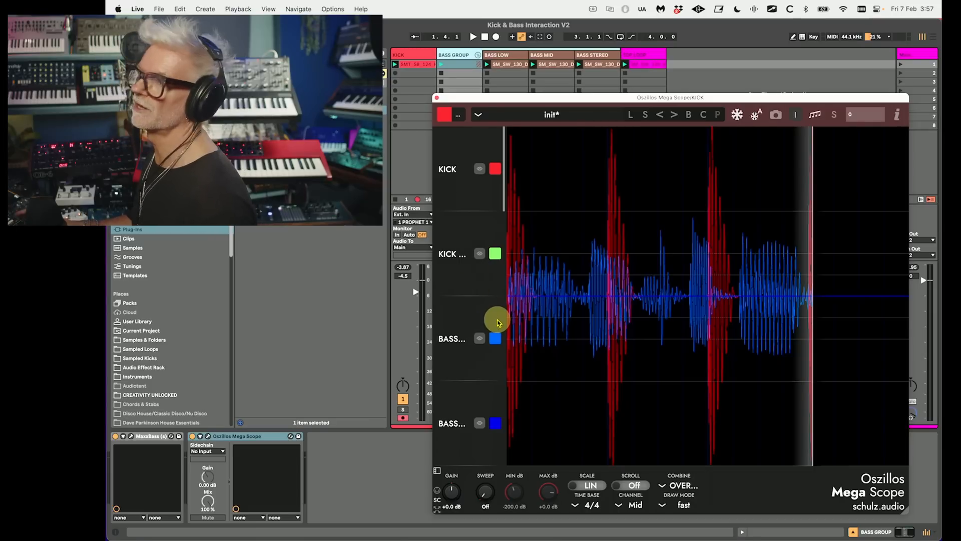
key(space)
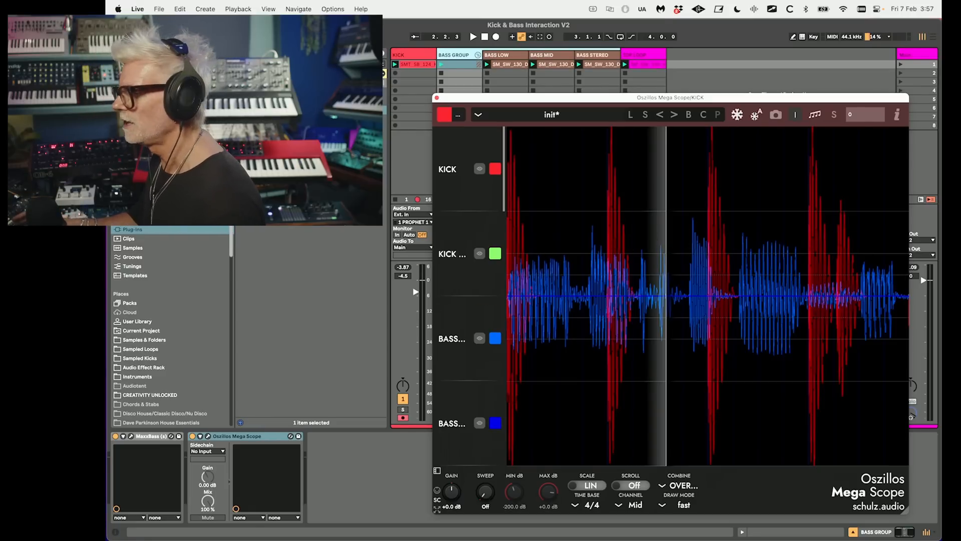
Move the scope aside and load the Duck plug-in onto BASS GROUP, between MaxxBass and Oszillos Mega Scope
drag(448, 102, 578, 507)
click(251, 53)
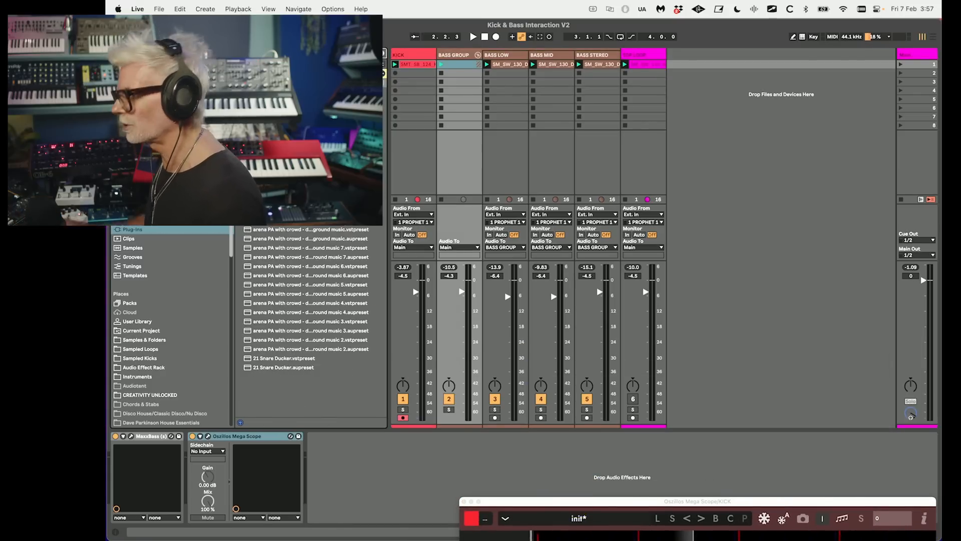
click(456, 59)
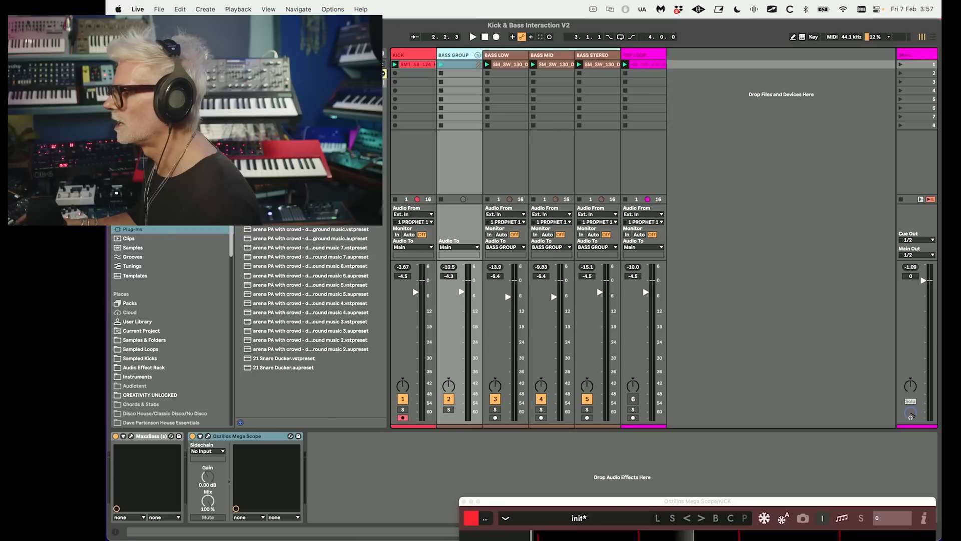
double_click(270, 109)
drag(387, 438, 193, 446)
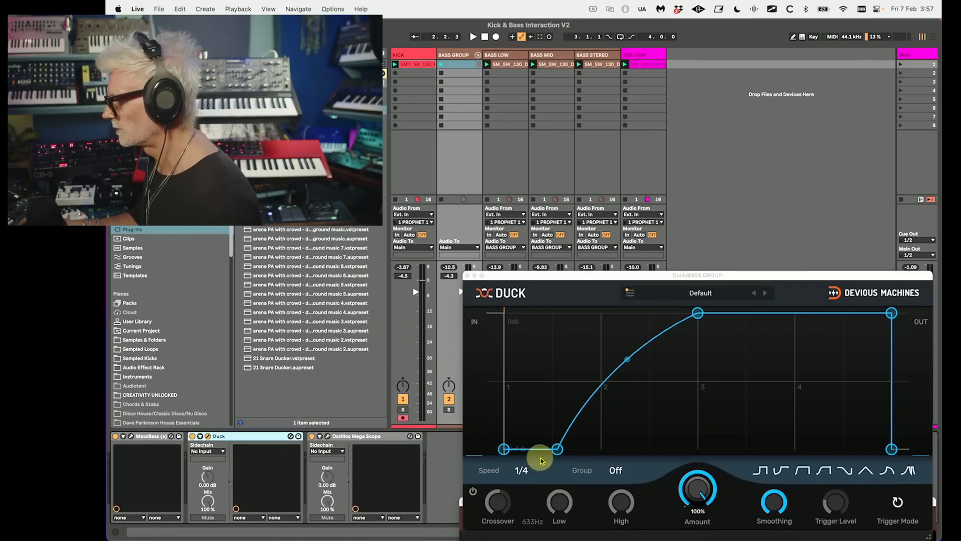
Pull Duck's second curve point back to the start so the bass level rises immediately, and move the window clear of the scope
drag(557, 449, 504, 449)
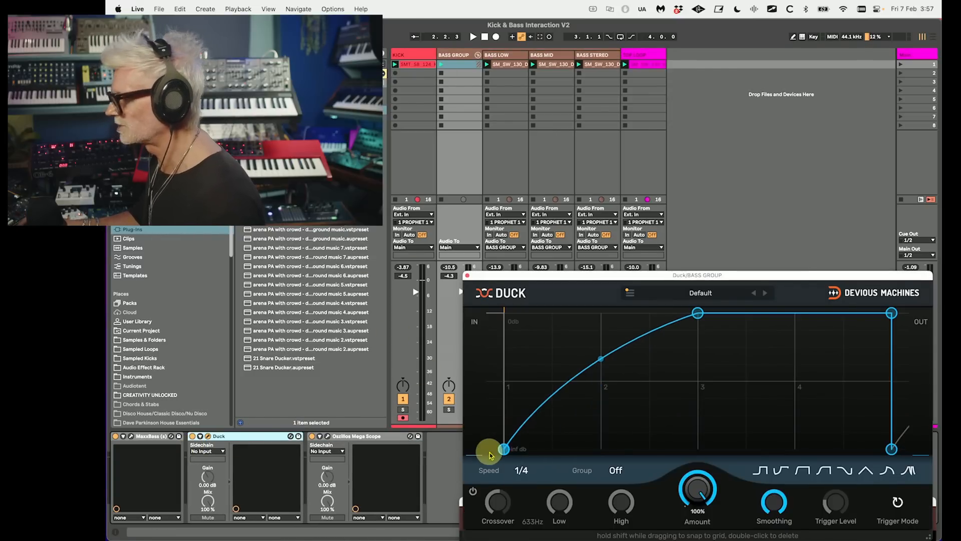
double_click(604, 358)
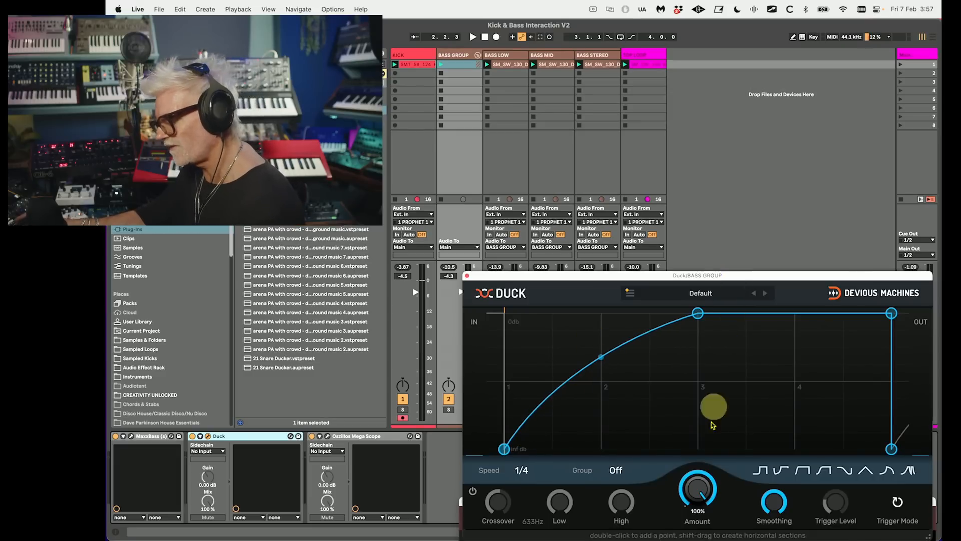
drag(740, 273, 715, 195)
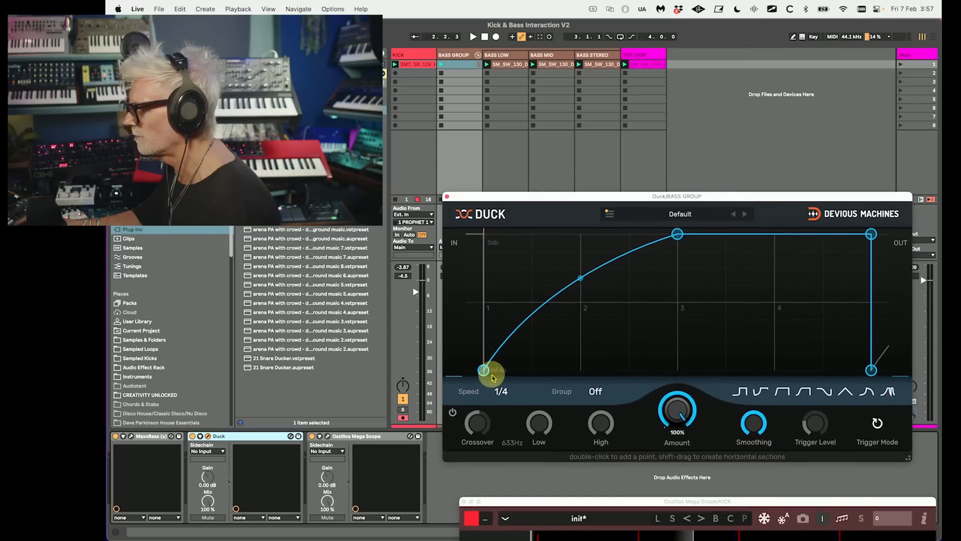
Try extending Duck's fully ducked section to grid mark 2 during playback, and return the point to the start
drag(483, 370, 584, 406)
key(space)
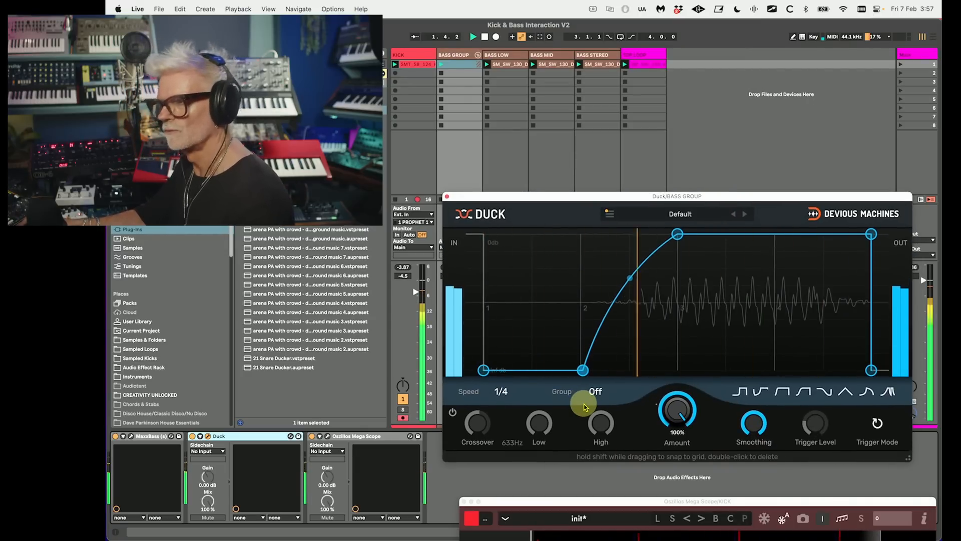
drag(584, 407, 429, 410)
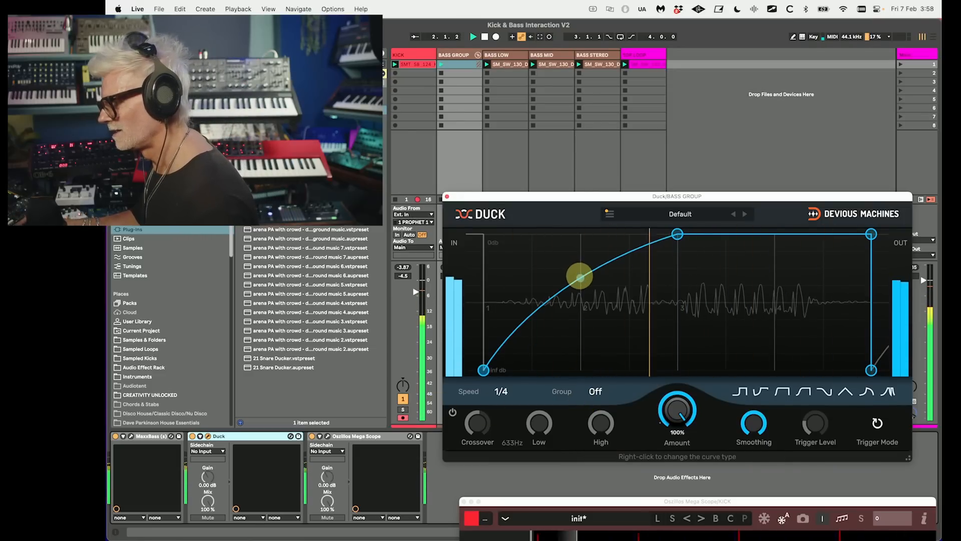
Examine the ducked bass against the kick in Mega Scope, put the scope aside and close the Duck window
drag(690, 505, 672, 117)
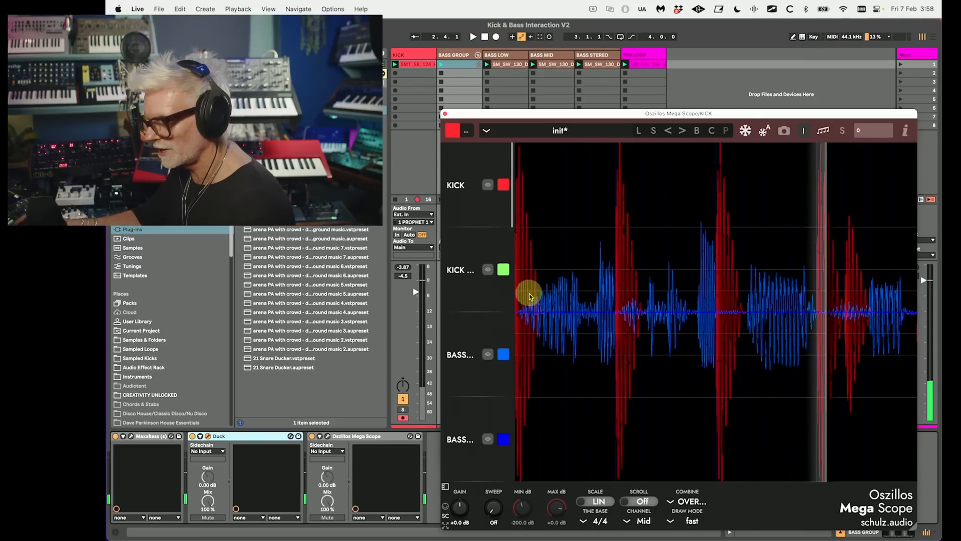
drag(640, 116, 656, 512)
click(446, 196)
click(447, 197)
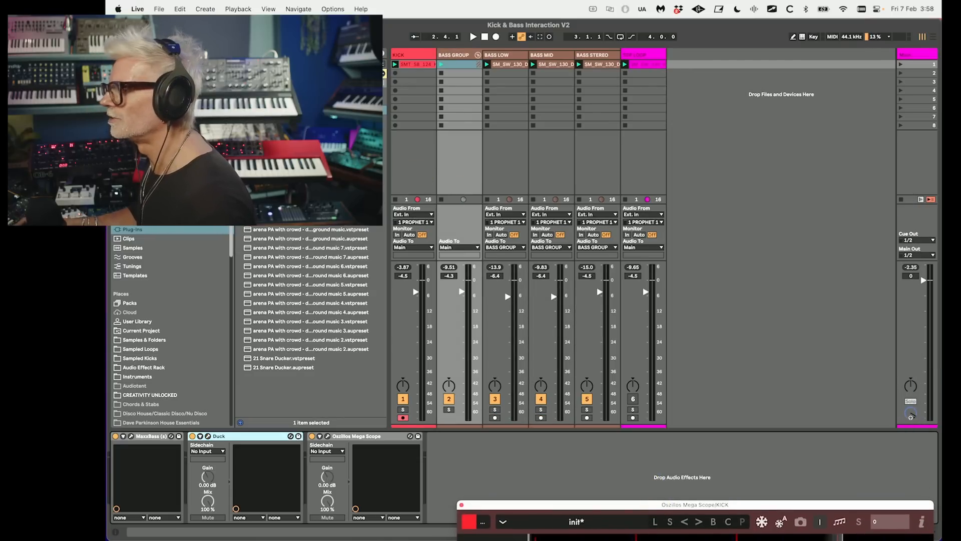
Find FabFilter Pro-Q 4 among the EQ plug-ins and insert it on BASS GROUP between Duck and Oszillos Mega Scope
click(250, 53)
key(BackSpace)
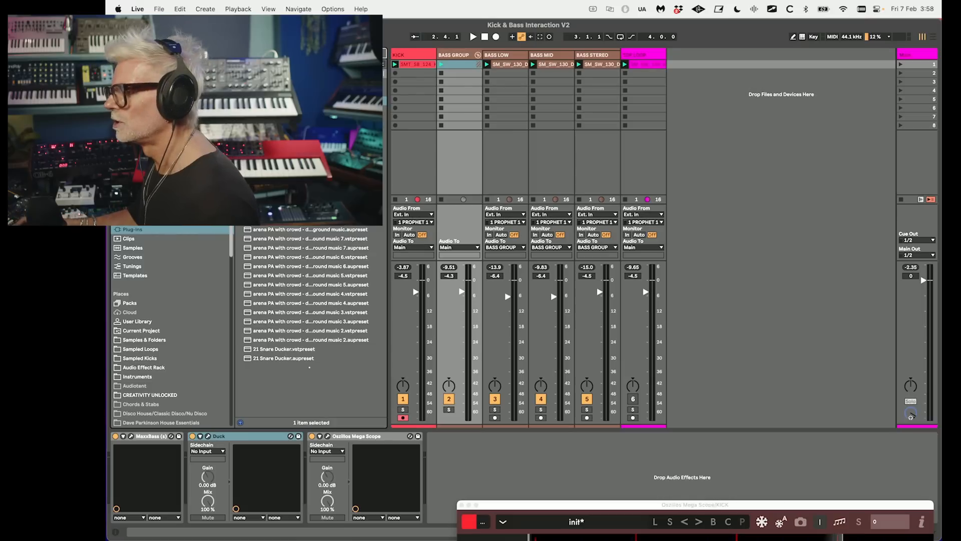
click(131, 82)
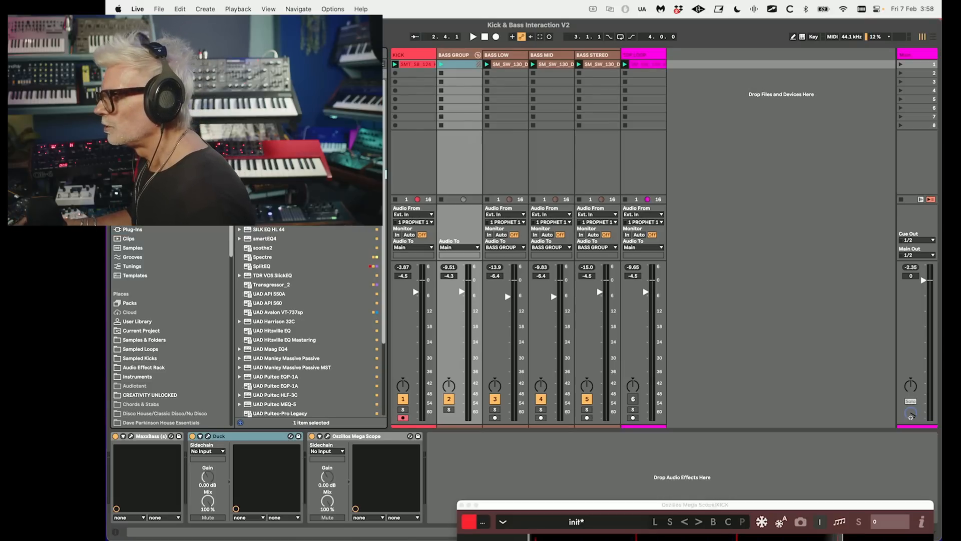
drag(266, 193, 308, 459)
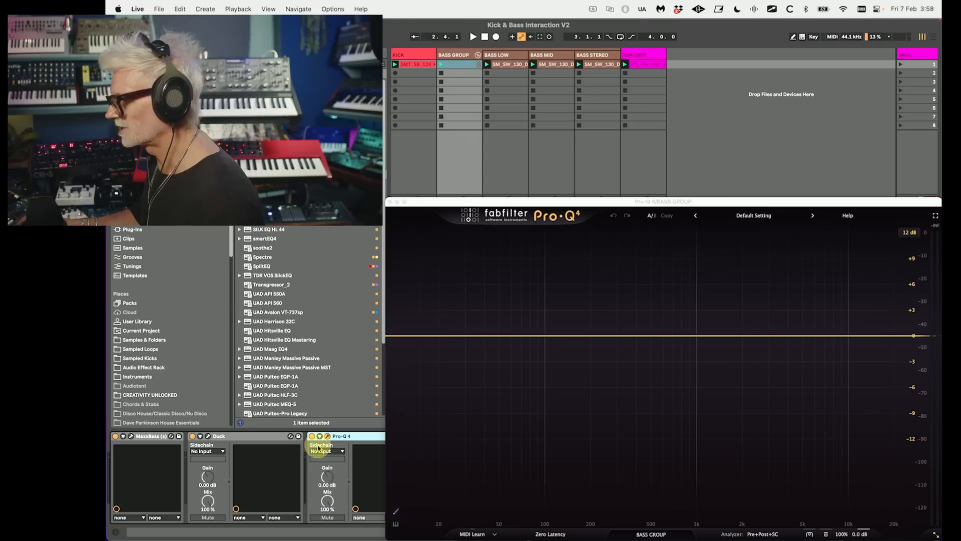
Set Pro-Q 4's sidechain input to the KICK track and move its window clear of the device chain
click(331, 454)
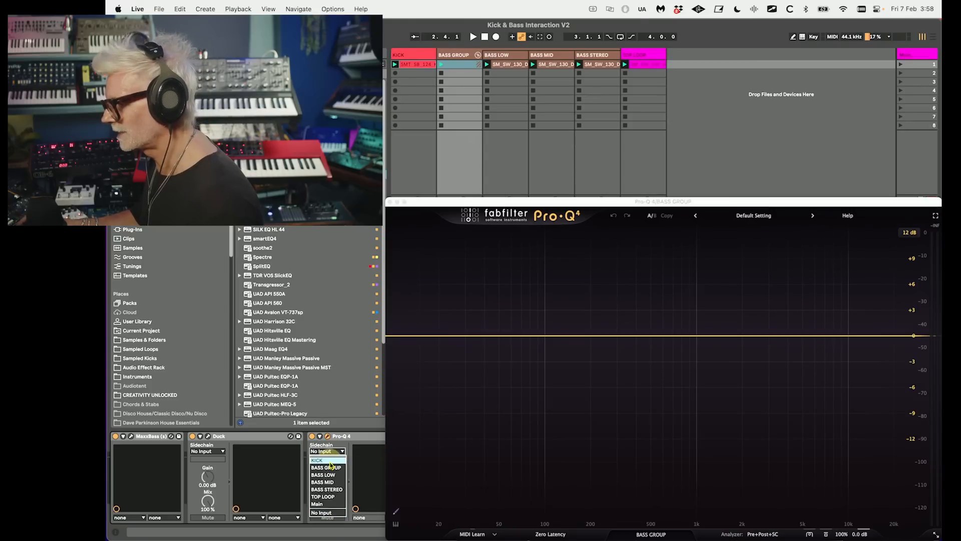
click(329, 460)
drag(534, 206, 486, 79)
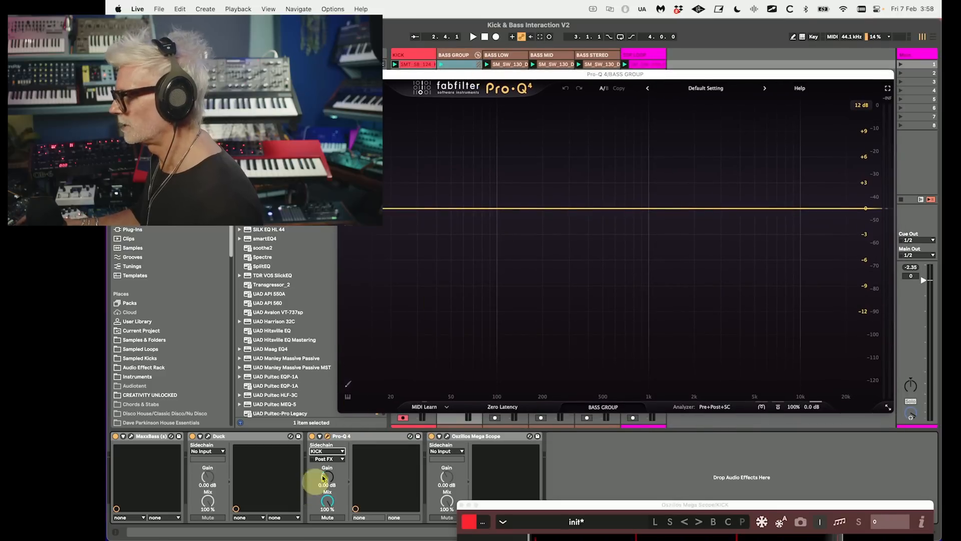
Add a bell band at 50.332 Hz in Pro-Q 4 and make it dynamic, with a range of about -3 dB and Q 3.329
key(space)
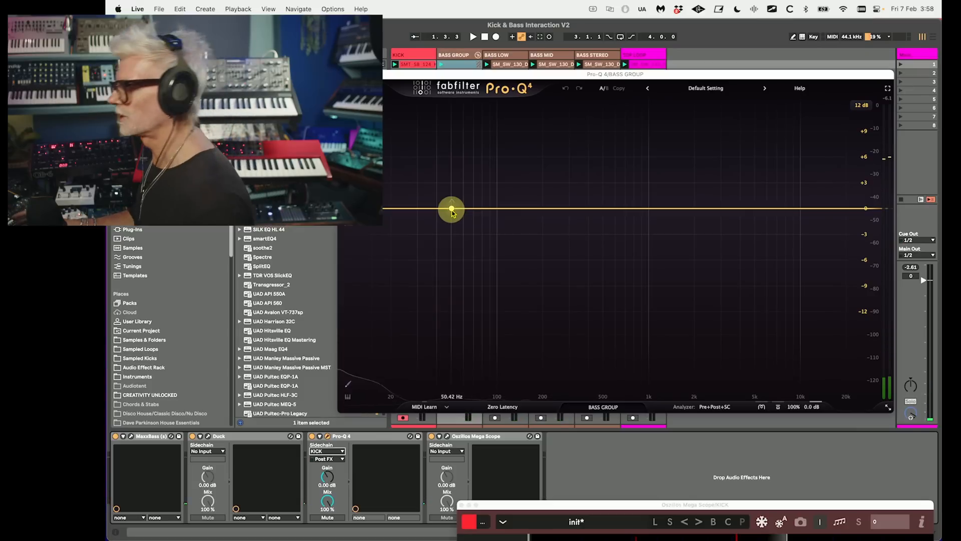
click(451, 209)
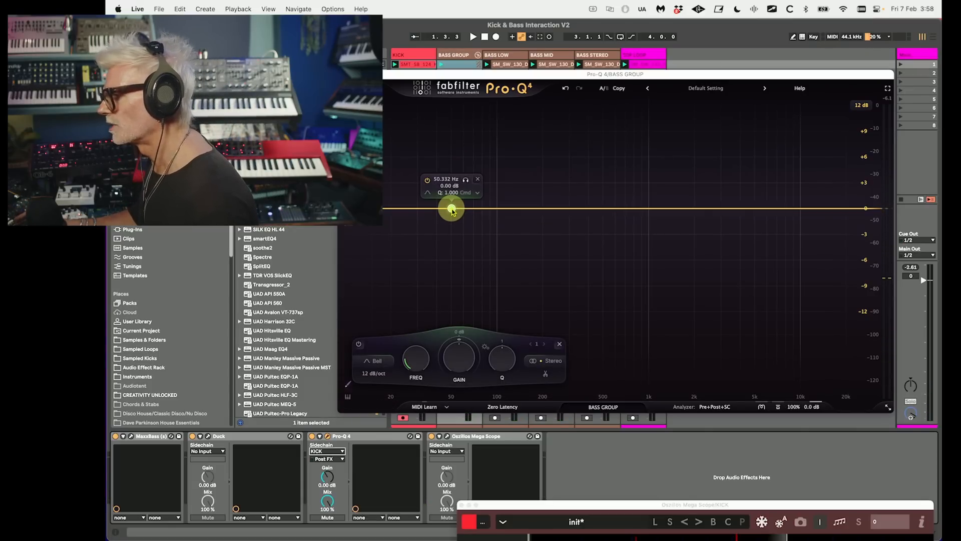
right_click(452, 209)
click(461, 239)
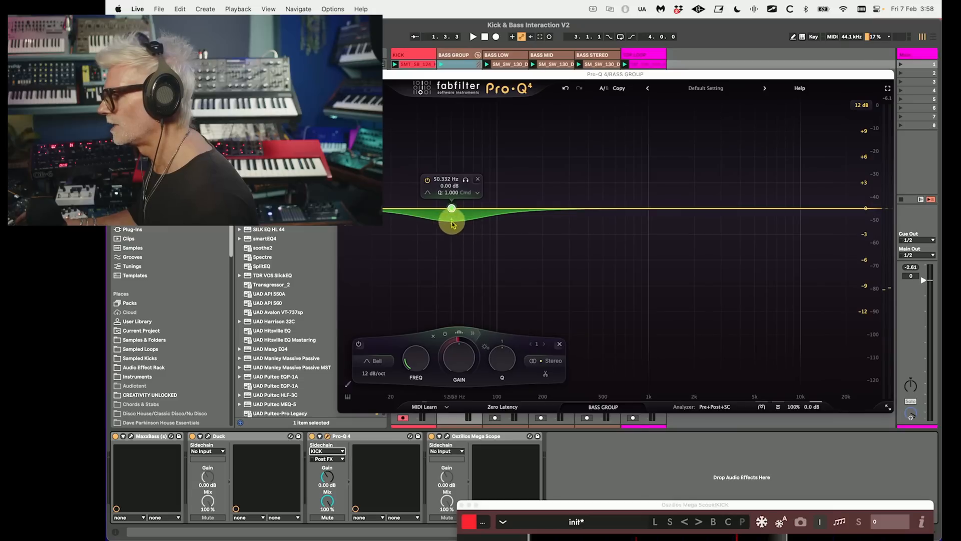
drag(454, 226, 451, 232)
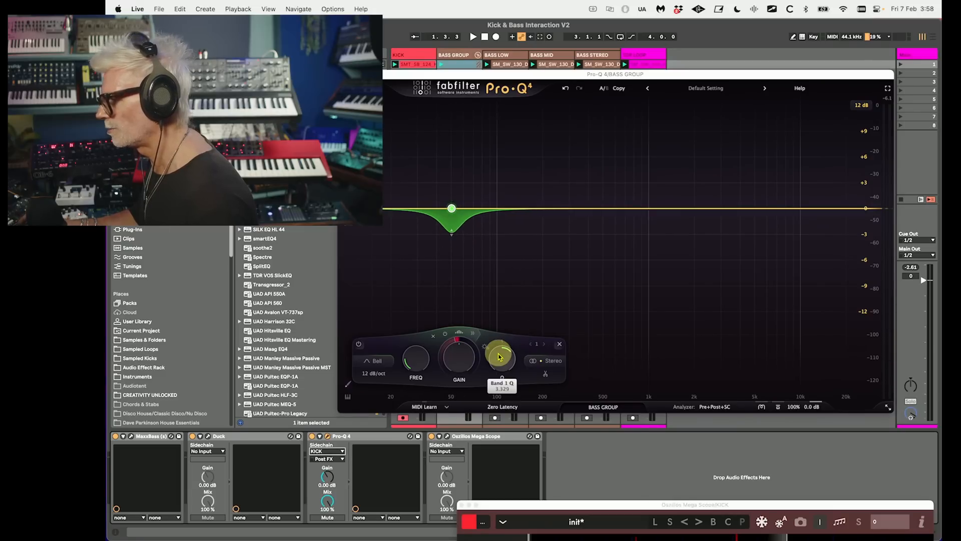
Trigger the 50 Hz band from the external sidechain and deepen its dynamic range to about -7 dB while playing
click(473, 337)
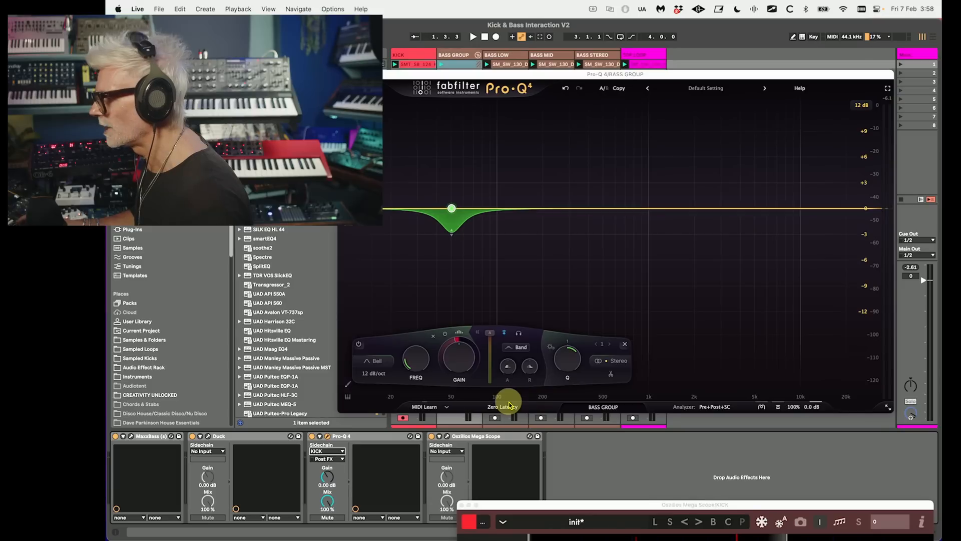
key(space)
mouse_move(452, 233)
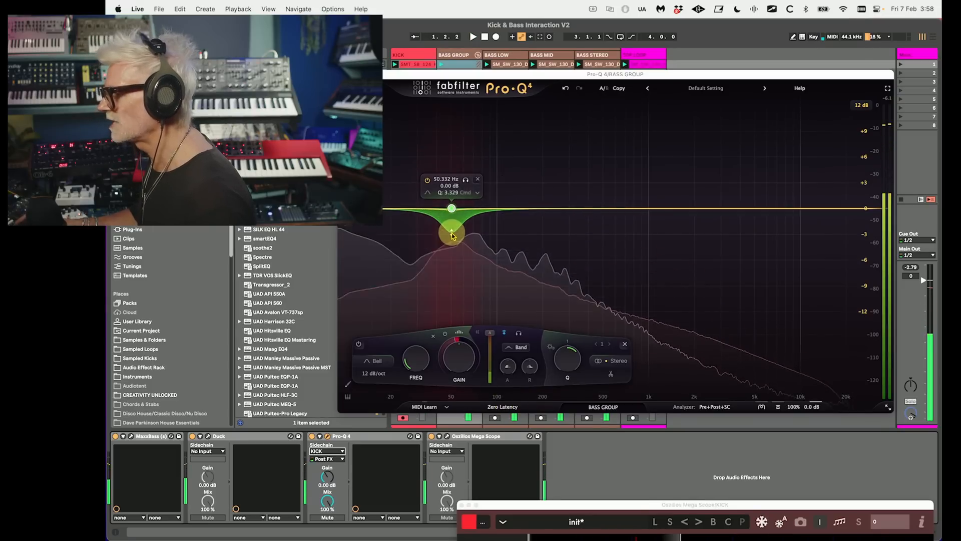
drag(453, 236, 453, 270)
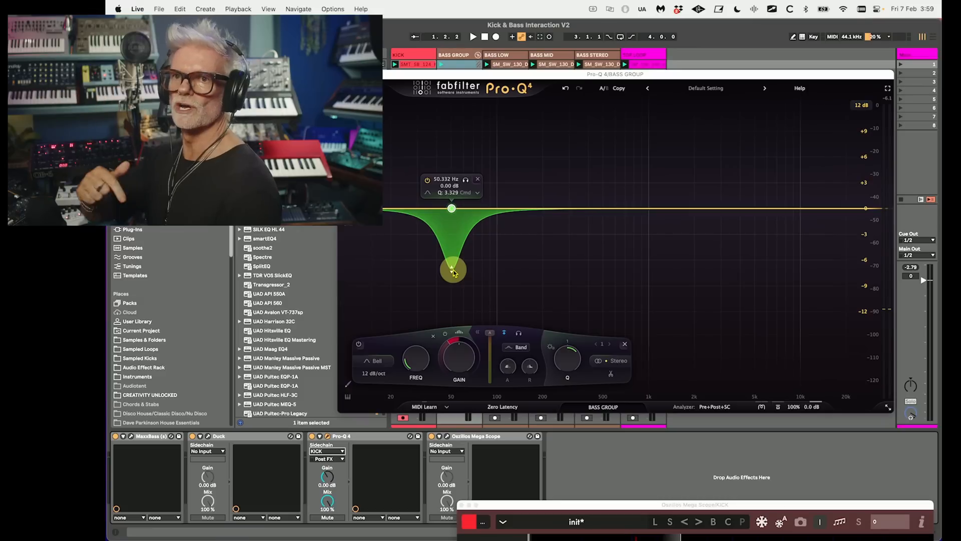
Narrow the dynamic 50 Hz band to Q 4.885 during playback, and stop playback
key(space)
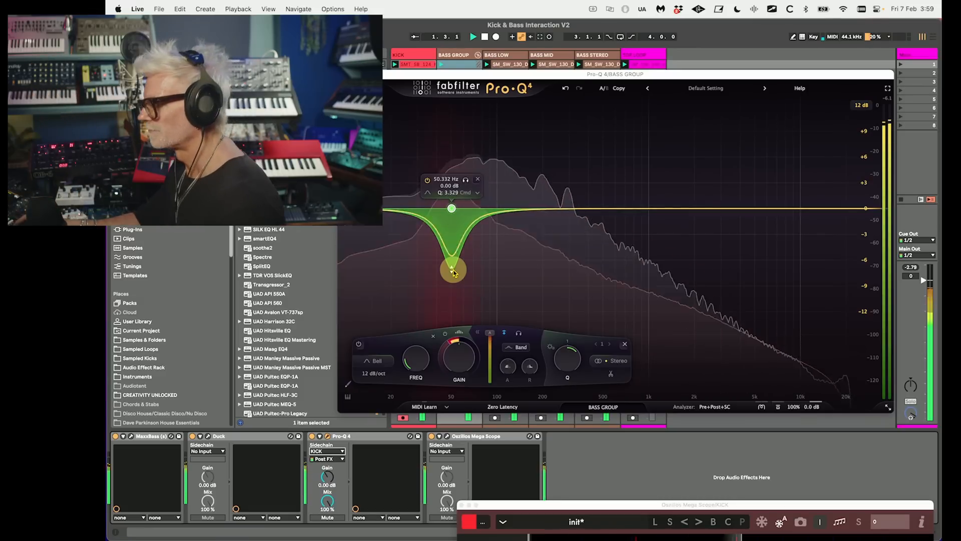
scroll(455, 227, up, 4)
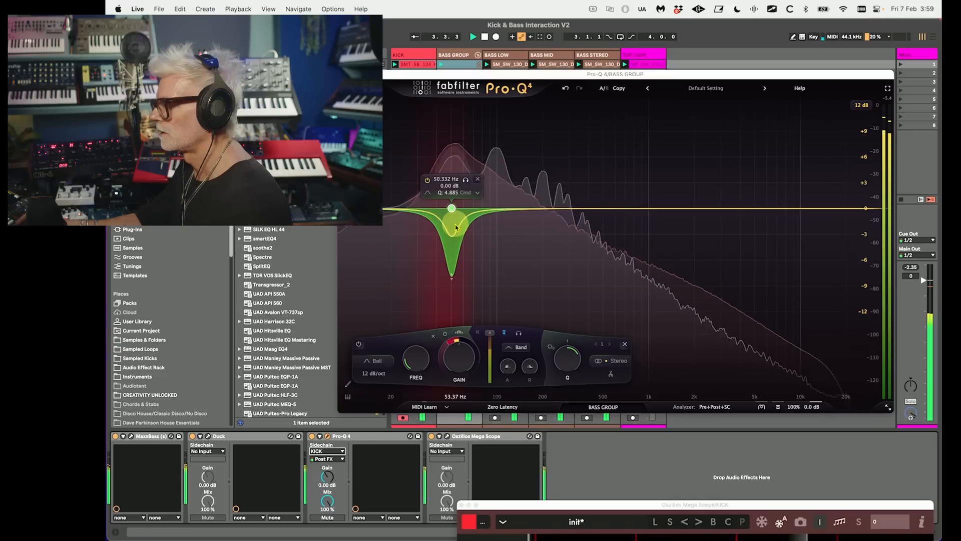
key(space)
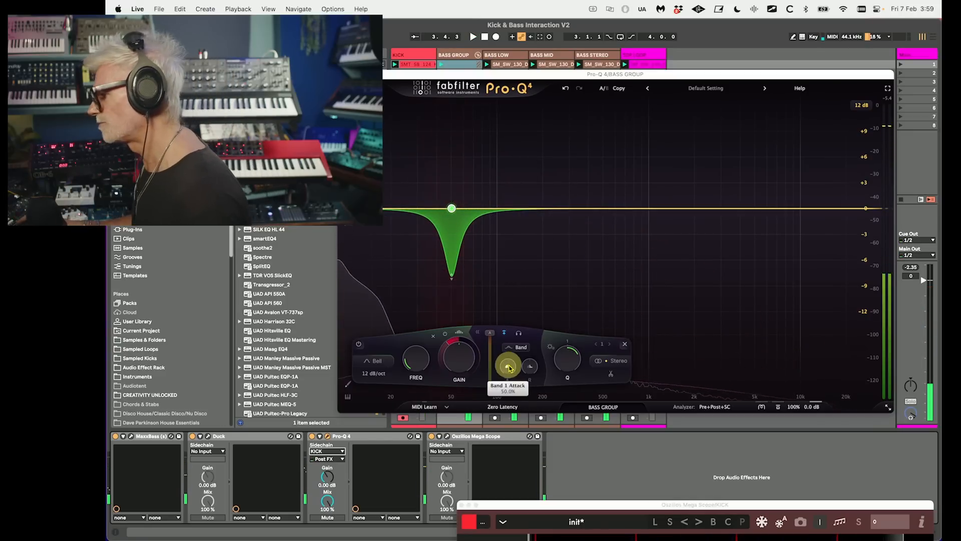
Move the Pro-Q 4 window clear, lower the dynamic 50 Hz band's release and audition the result
drag(596, 75, 637, 117)
drag(573, 405, 576, 452)
key(space)
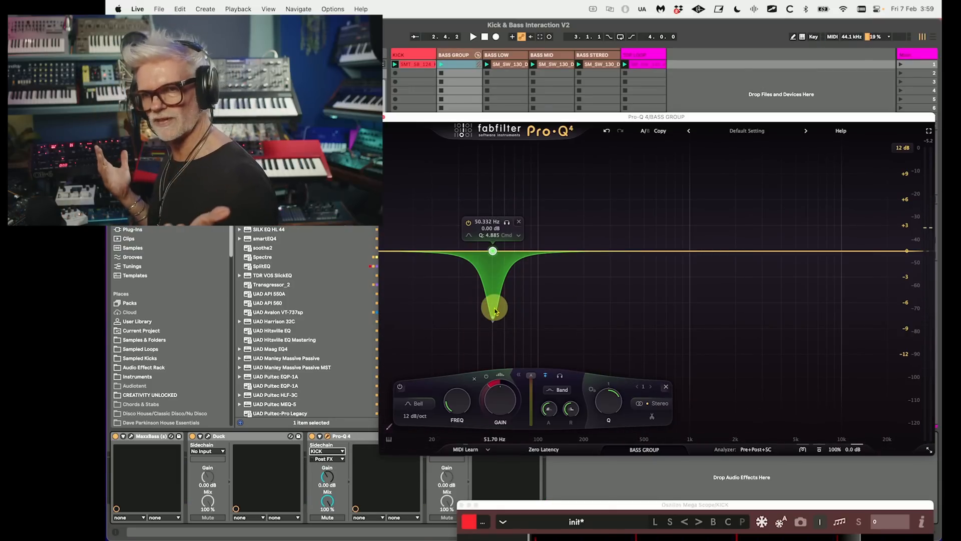
key(space)
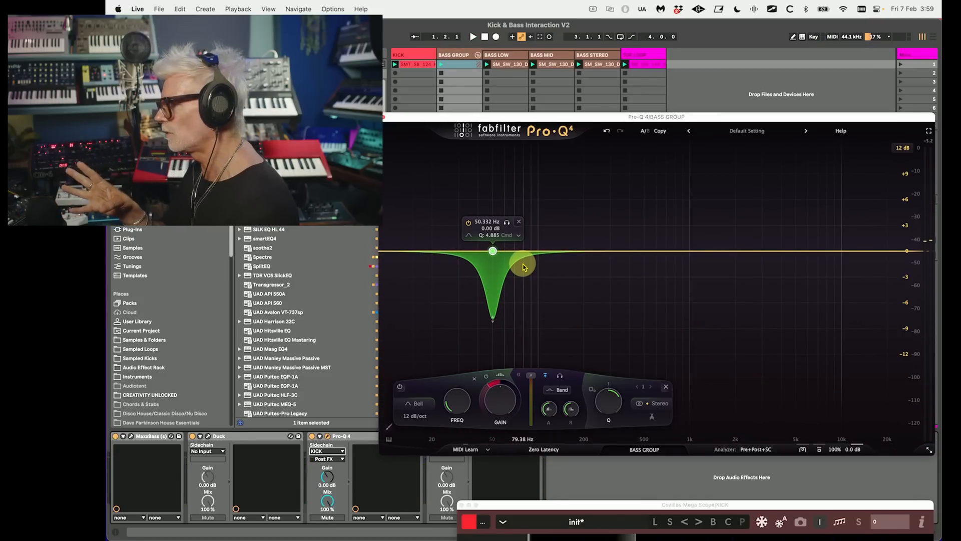
key(space)
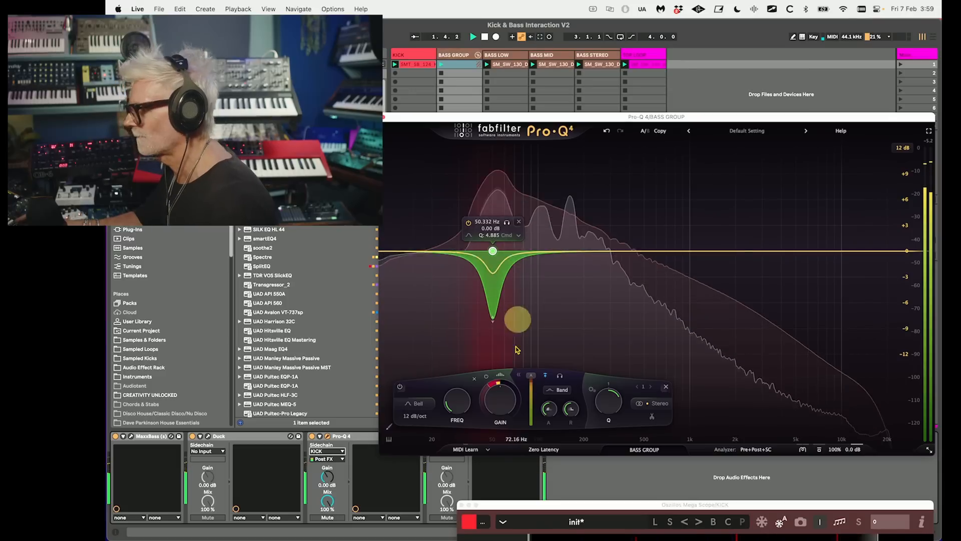
Bring up the Oszillos Mega Scope to view kick against bass, and close the Pro-Q 4 and scope windows
drag(654, 505, 587, 142)
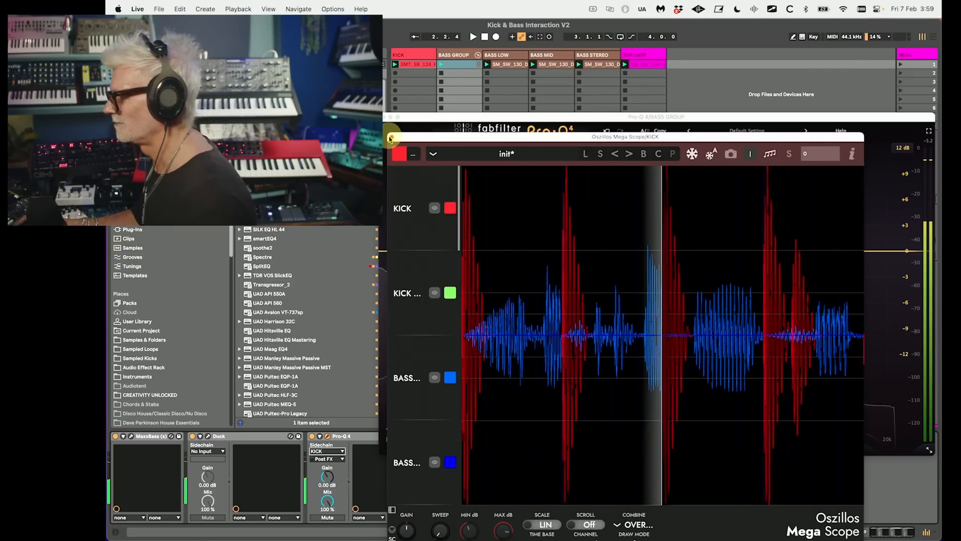
click(386, 118)
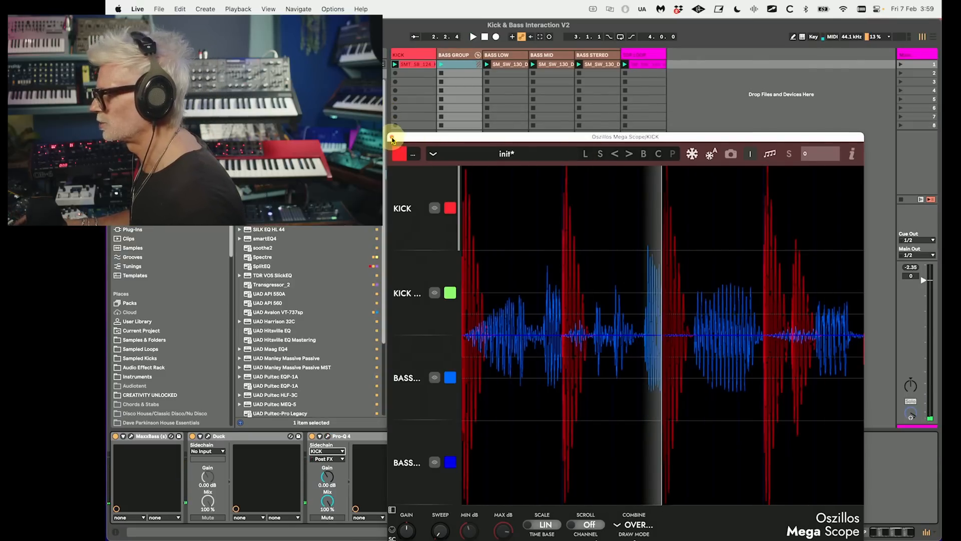
click(392, 138)
Group the KICK track and BASS GROUP together as KICK & BASS GROUP
click(462, 58)
click(413, 56)
shift+click(462, 57)
key(super+g)
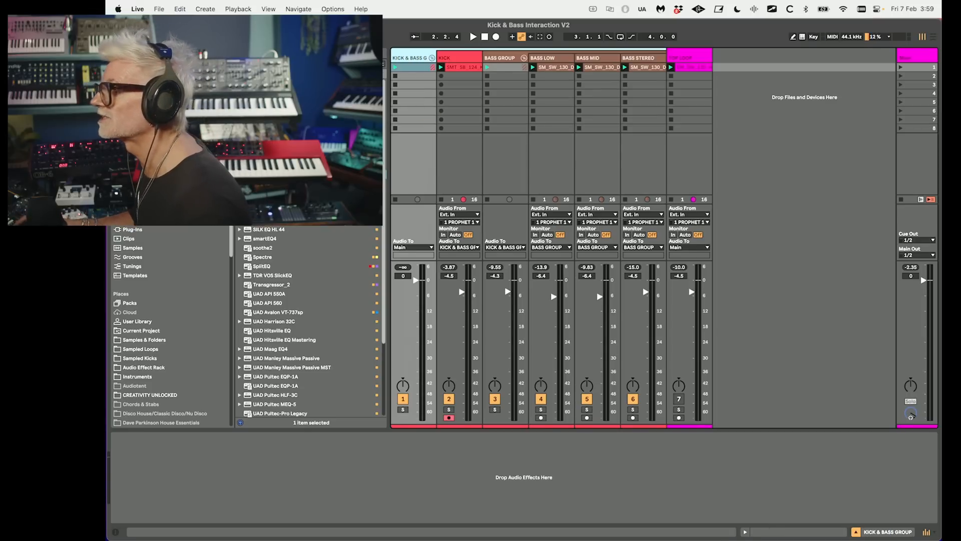
Find FabFilter Pro-MB among the plug-ins and load it onto the KICK & BASS group
key(super+f)
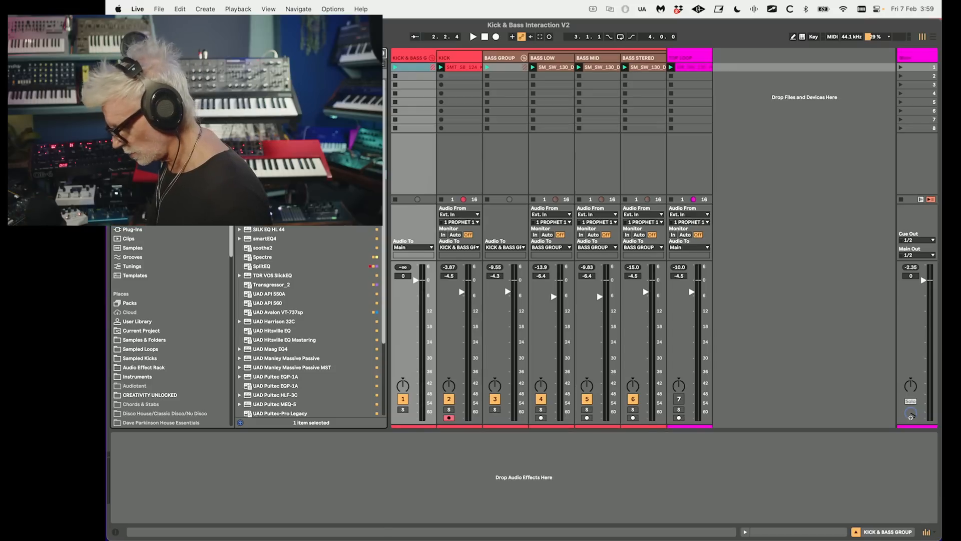
text(s)
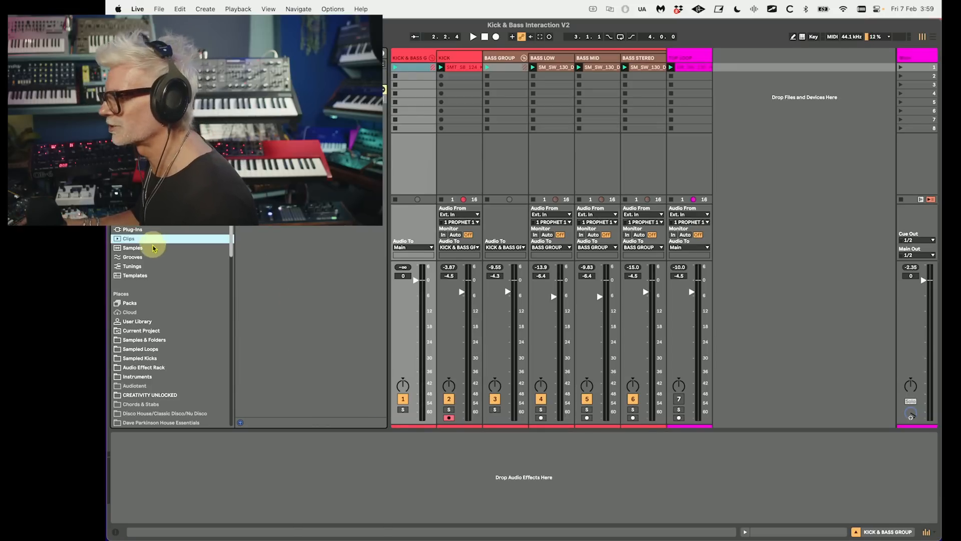
click(148, 230)
click(418, 63)
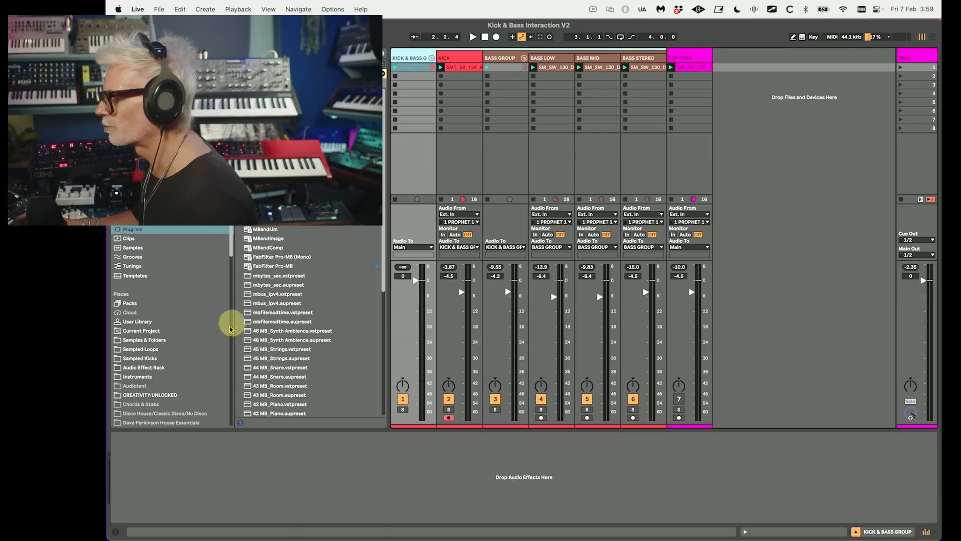
double_click(283, 266)
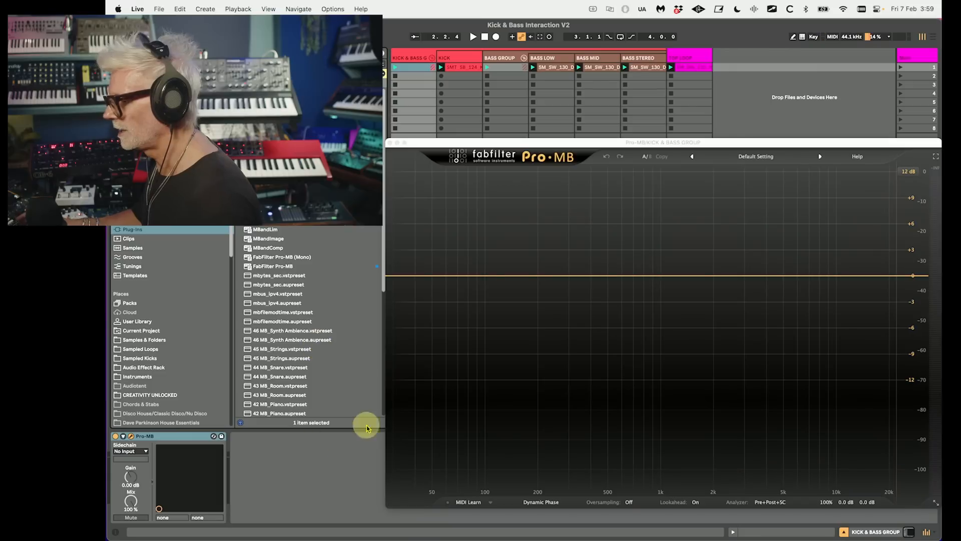
Add a low band in Pro-MB with its high crossover at about 91 Hz, adjust its attack and release, and solo it
click(450, 206)
drag(498, 208, 479, 211)
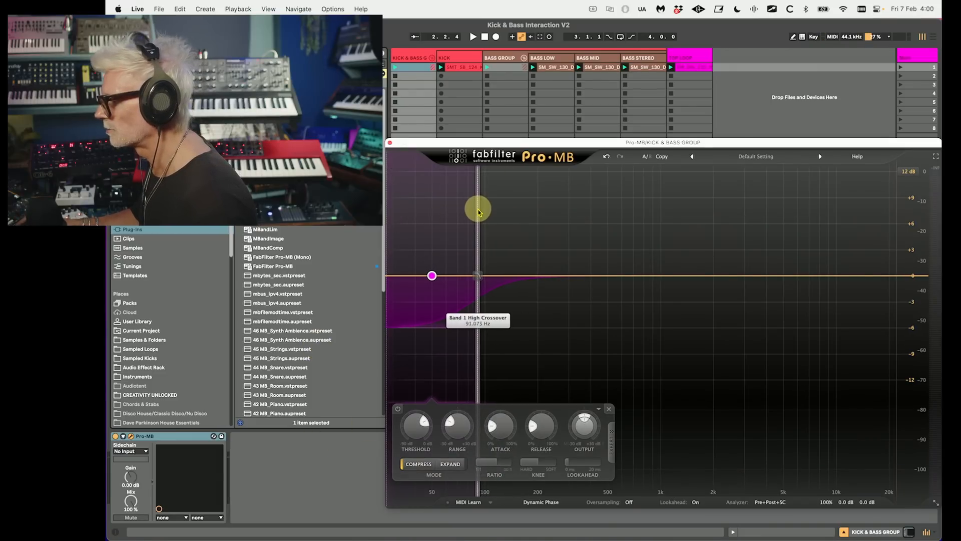
drag(498, 432, 542, 443)
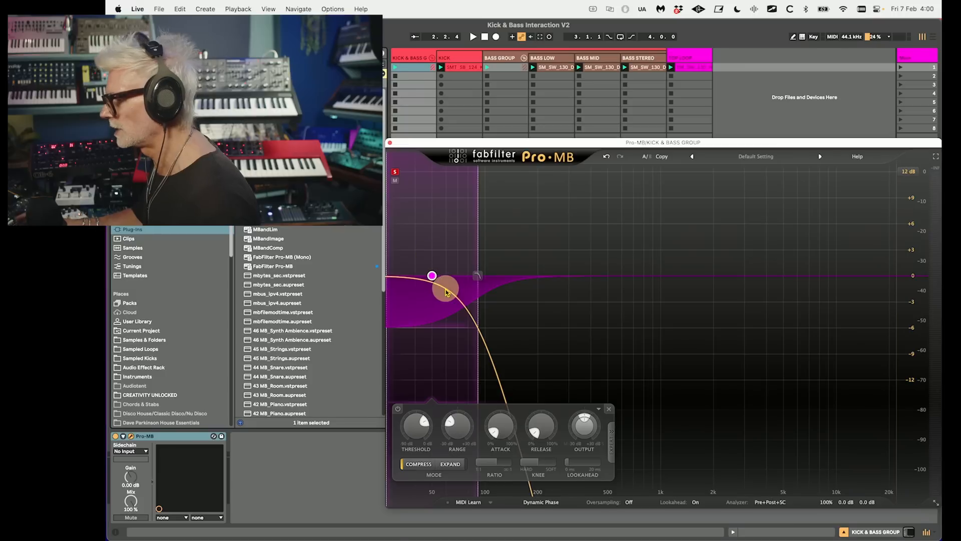
Raise the low band's level to +1.41 dB and compare it bypassed and active during playback
key(space)
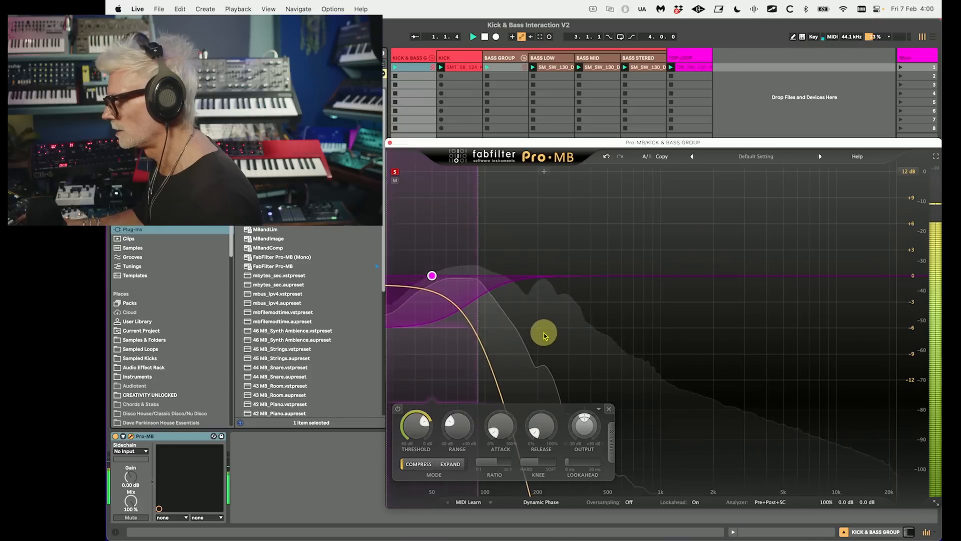
click(399, 409)
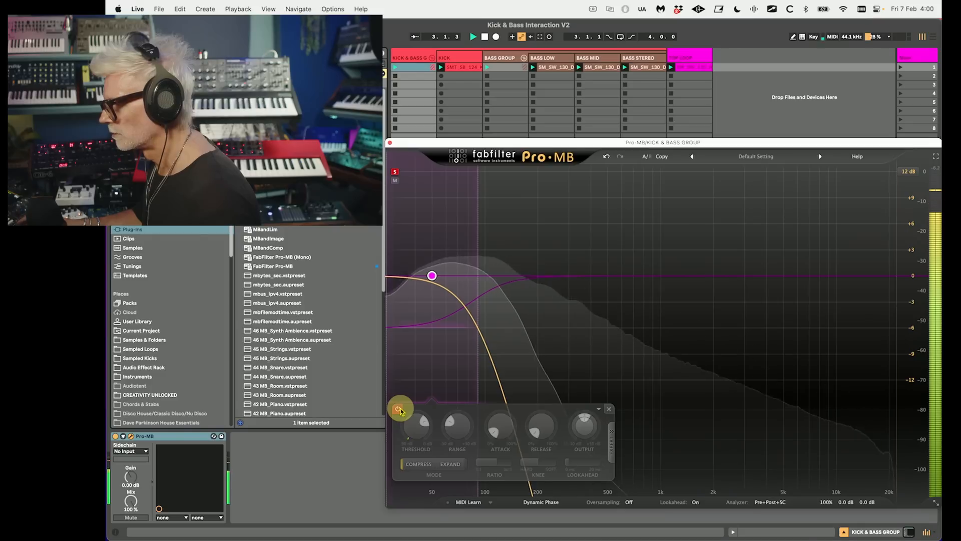
key(space)
drag(432, 276, 434, 267)
key(space)
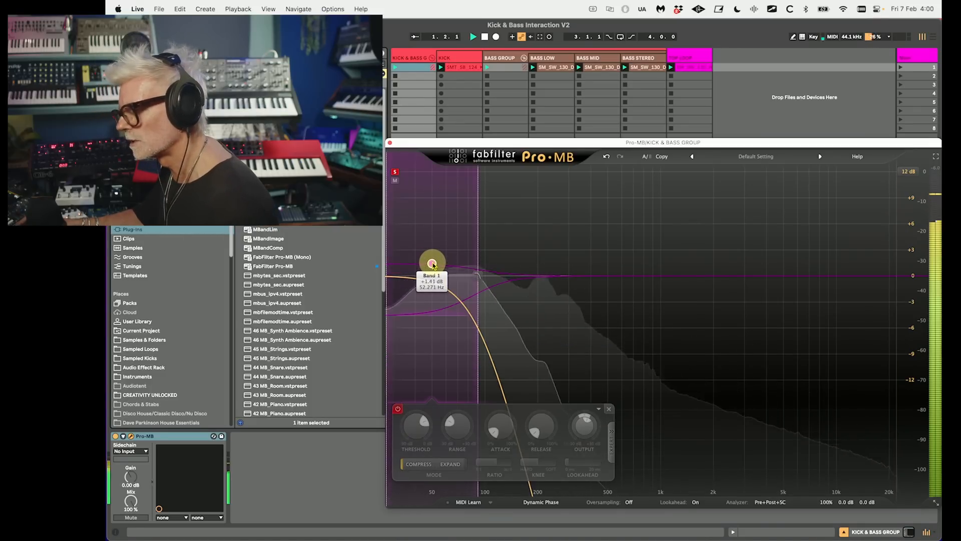
click(398, 408)
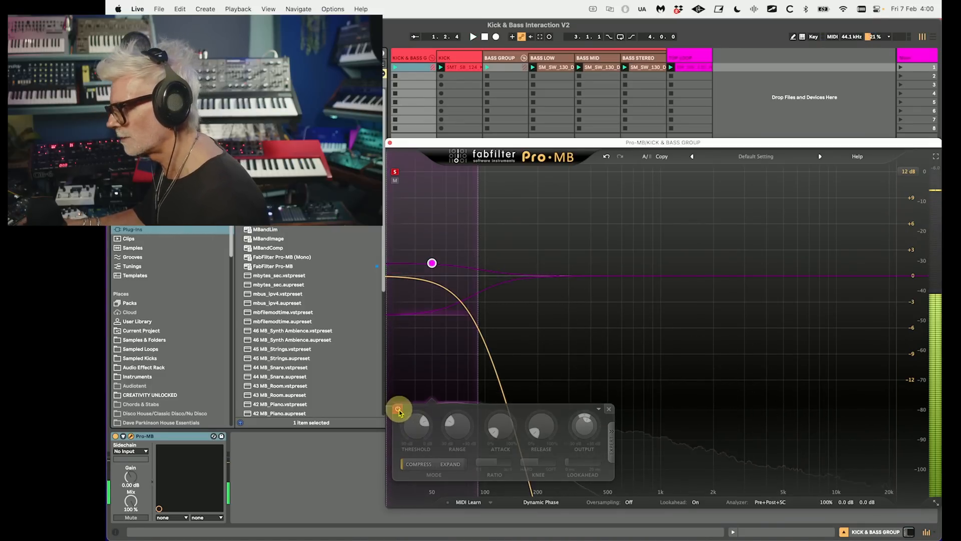
Add a second band from 91 Hz to about 300 Hz, solo it, and set its attack to about 71% with a lower release
click(534, 168)
drag(582, 243, 569, 243)
click(486, 172)
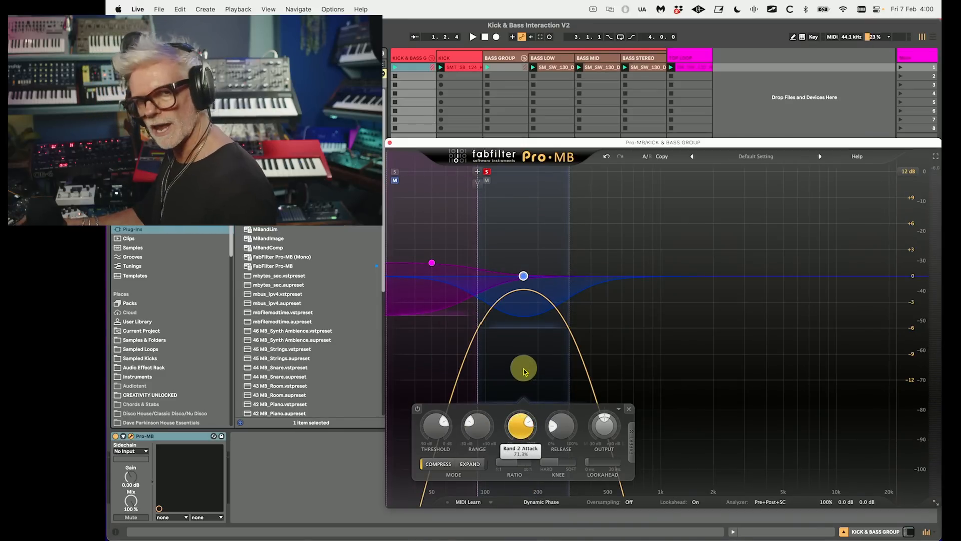
drag(526, 349, 525, 356)
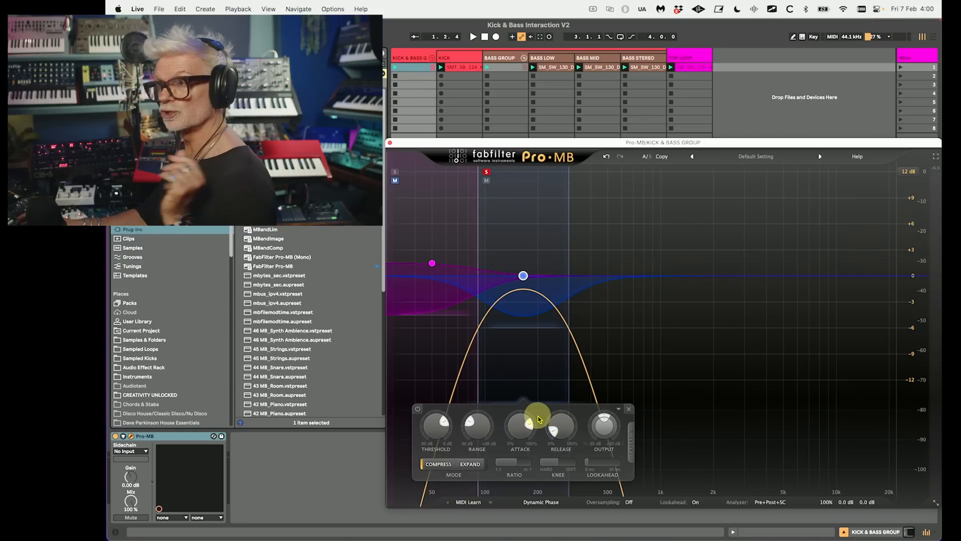
Raise the second band's level to +1.28 dB while playing, comparing it bypassed and active, and stop playback
key(space)
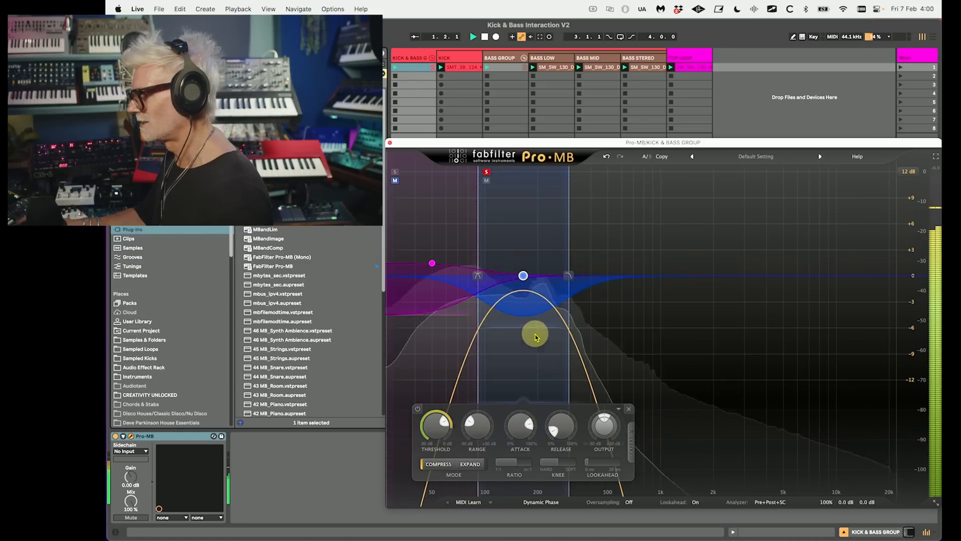
drag(524, 275, 525, 264)
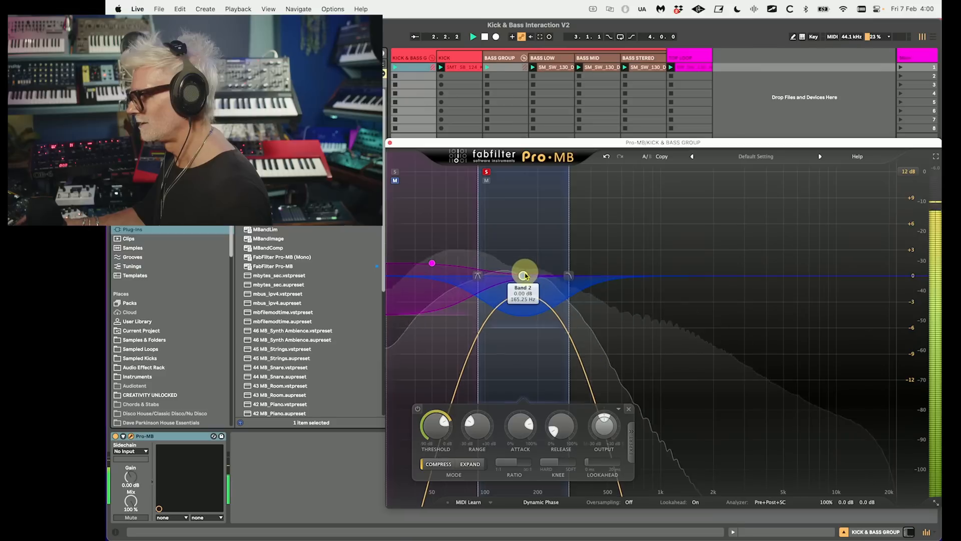
click(418, 409)
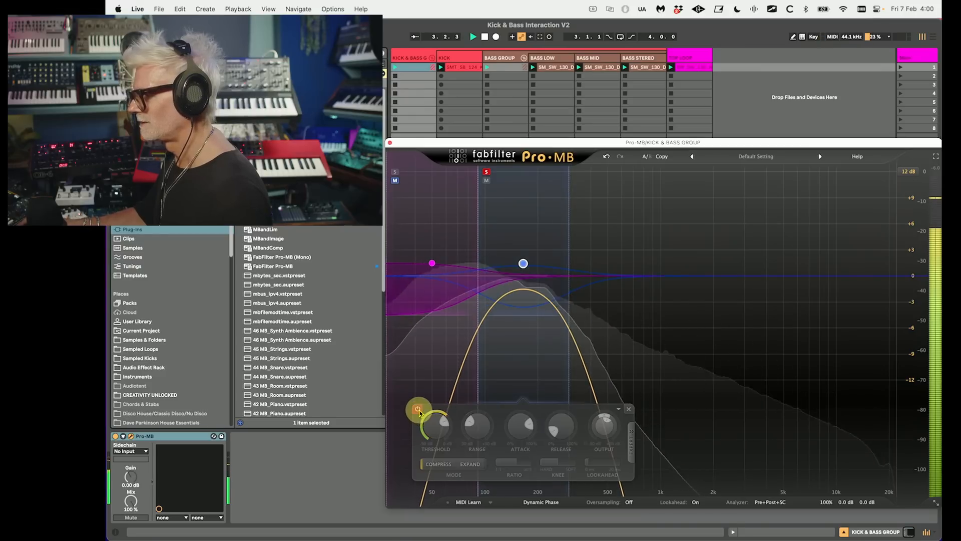
click(418, 409)
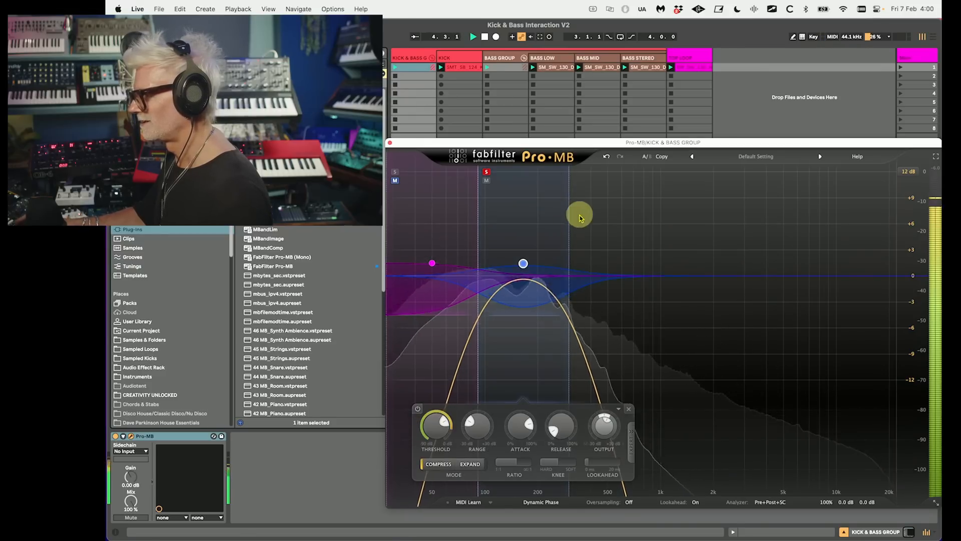
mouse_move(523, 266)
drag(523, 266, 522, 268)
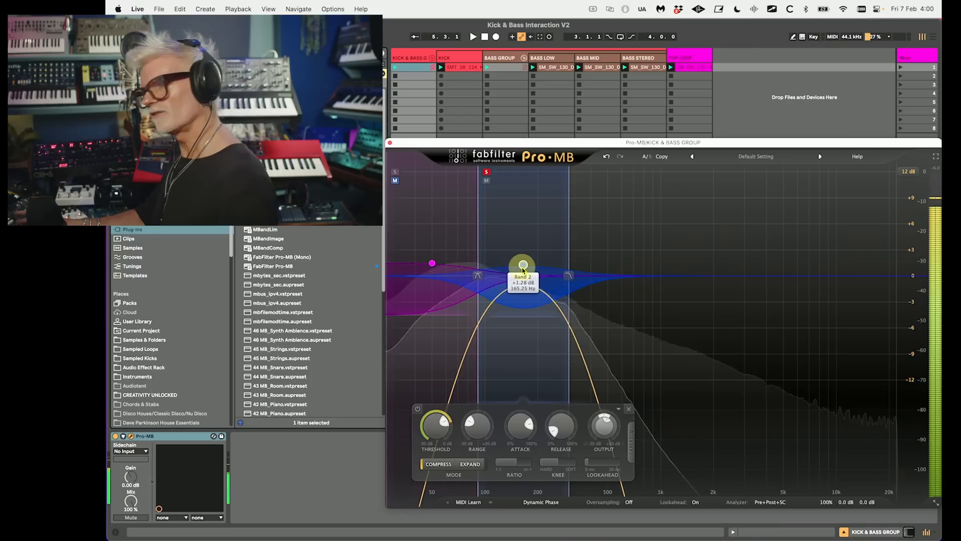
key(space)
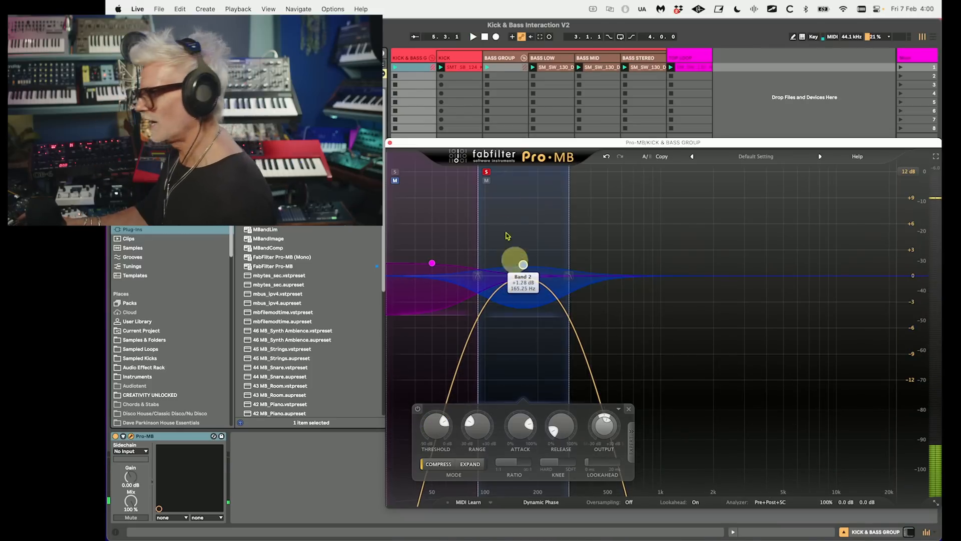
Unsolo the second band and audition the full kick and bass signal
click(487, 172)
key(space)
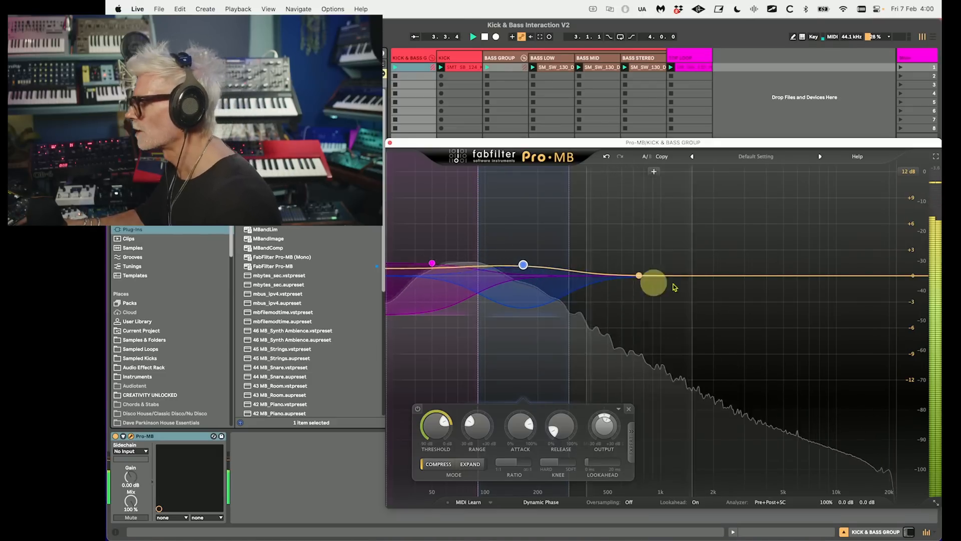
key(space)
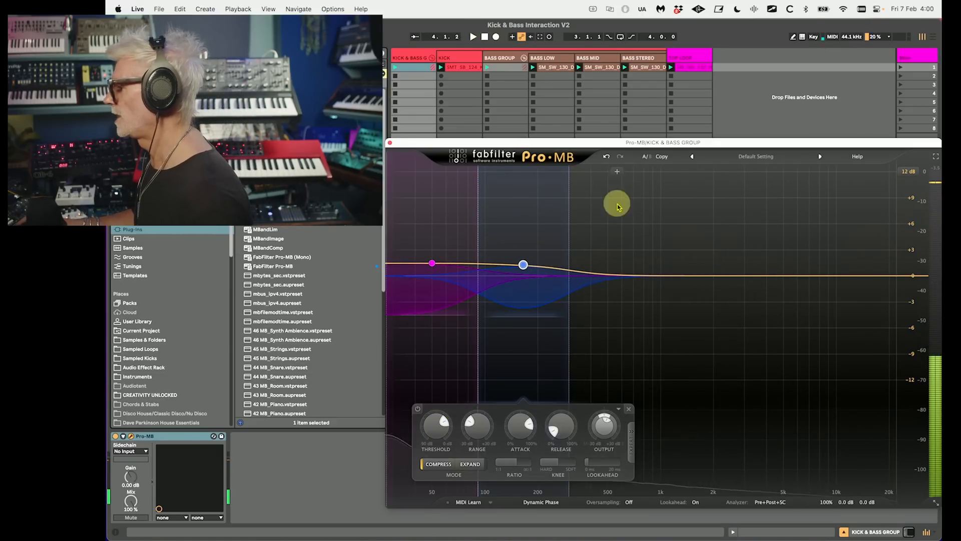
Add a third band centred at about 2.3 kHz and set its range to 0 dB
click(725, 170)
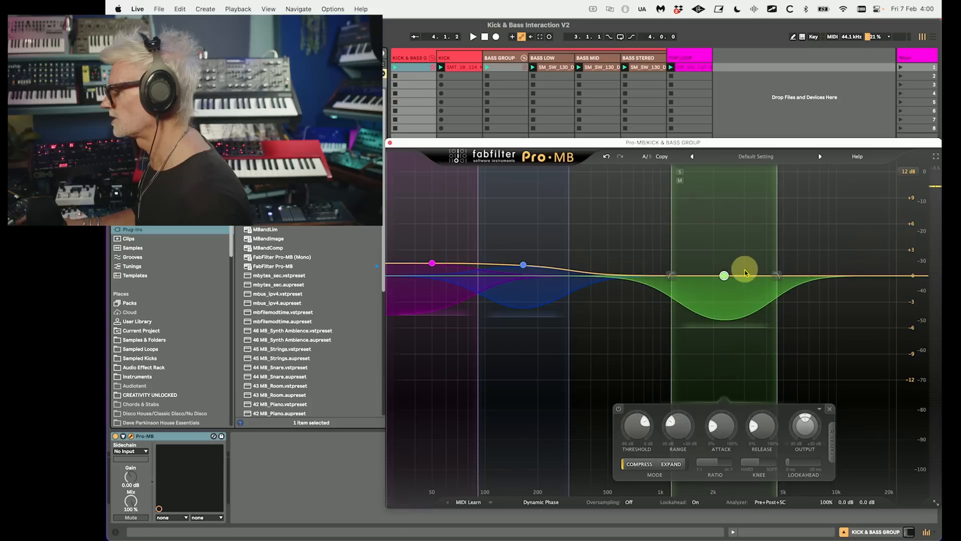
key(space)
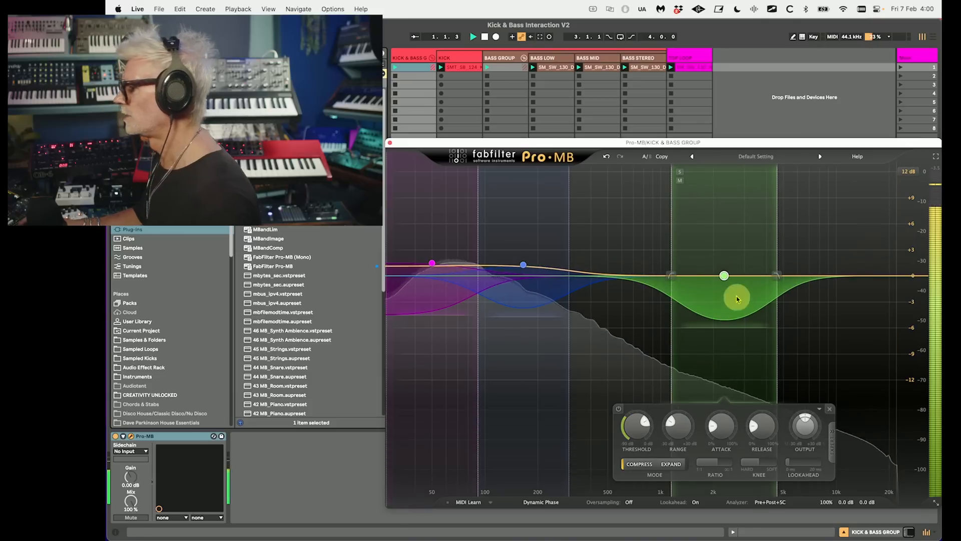
double_click(671, 427)
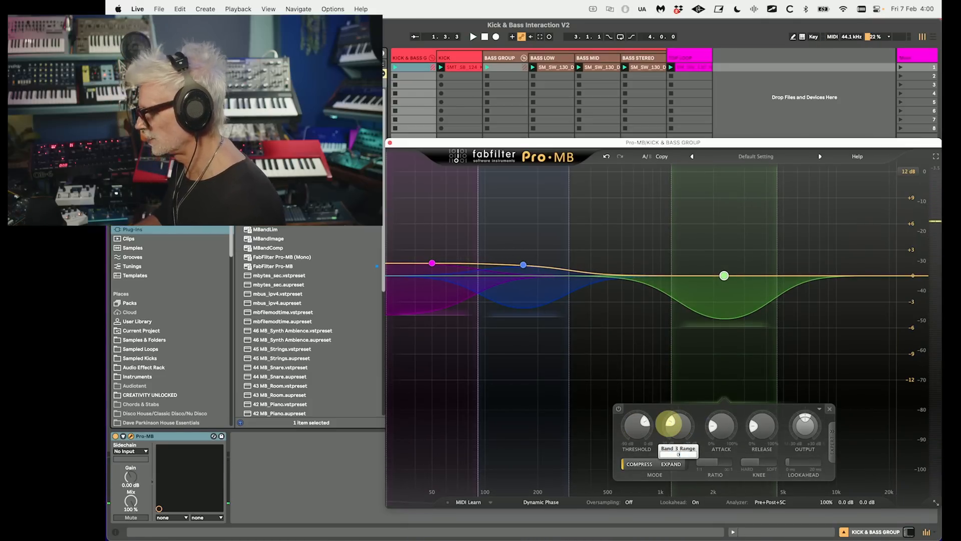
text(0)
key(Return)
Boost the third band to +1.62 dB at 2294.3 Hz, auditioning it during playback
key(space)
mouse_move(724, 276)
mouse_down()
mouse_move(726, 243)
mouse_move(724, 259)
mouse_up()
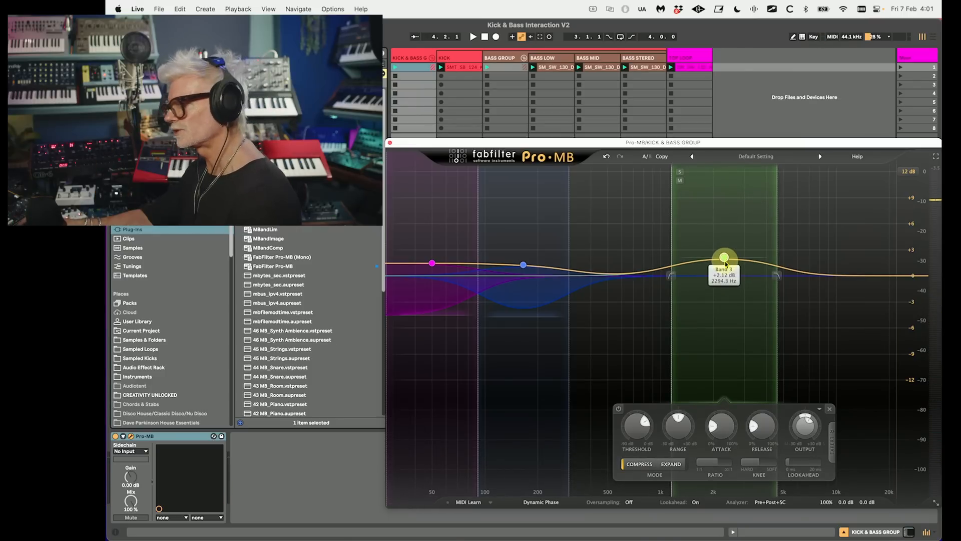
drag(724, 257, 725, 262)
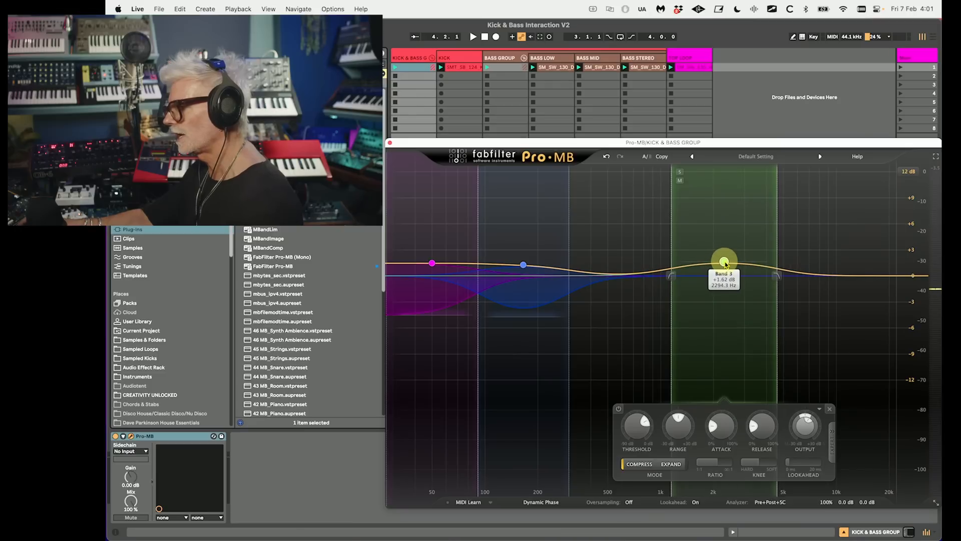
Close the Pro-MB window and activate the magenta loop track 7 alongside the kick and bass
click(390, 143)
click(679, 399)
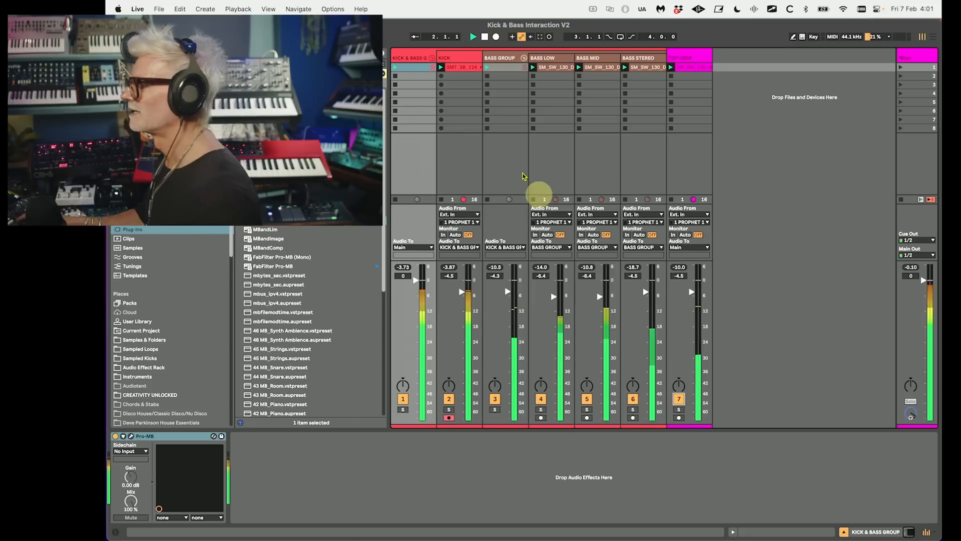
Compare the ungrouped KICK and BASS LOW tracks in scene 1 with the KICK & BASS group, leaving only the group unmuted
click(491, 411)
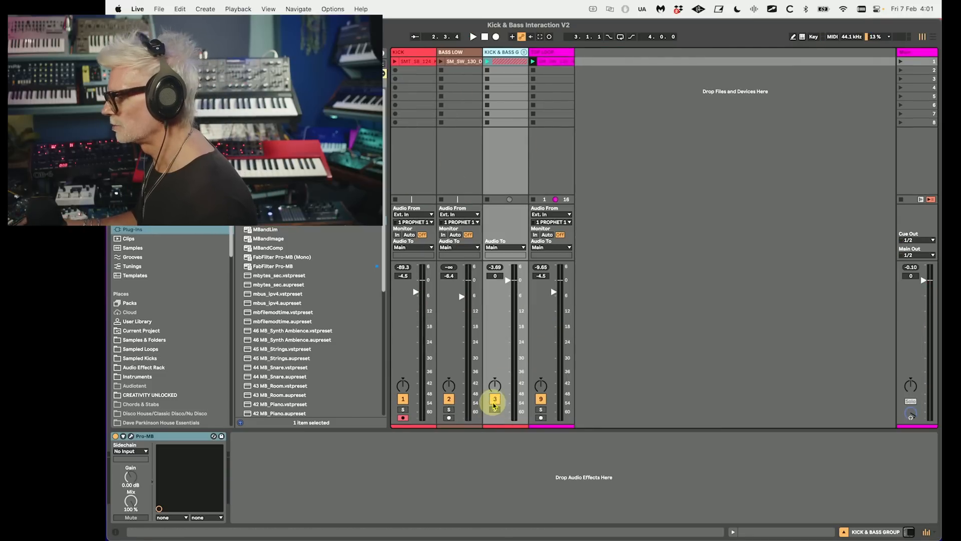
click(901, 62)
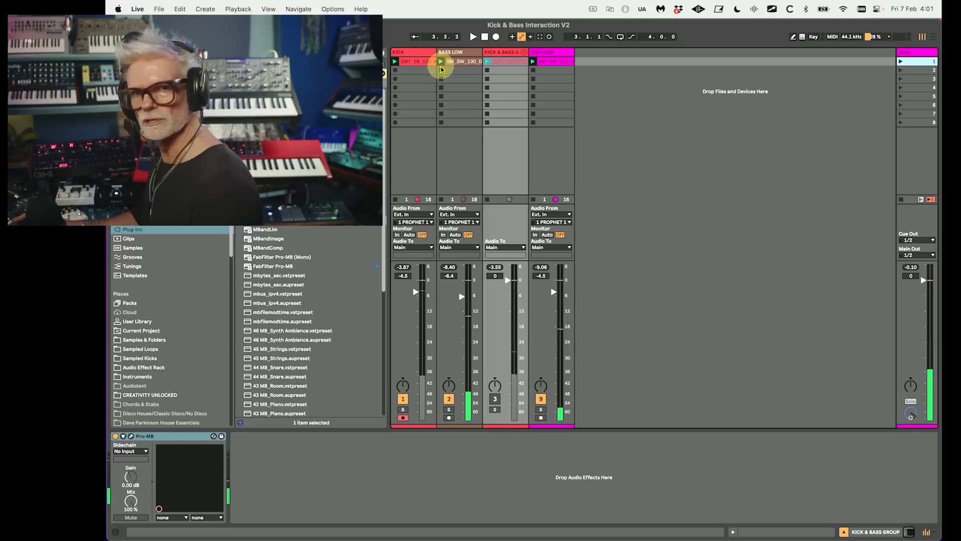
click(401, 399)
click(496, 399)
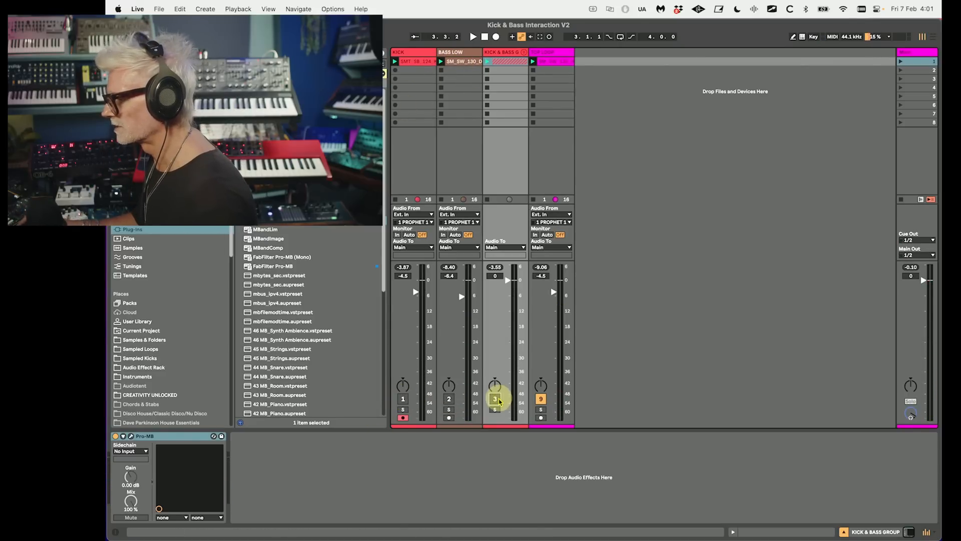
key(space)
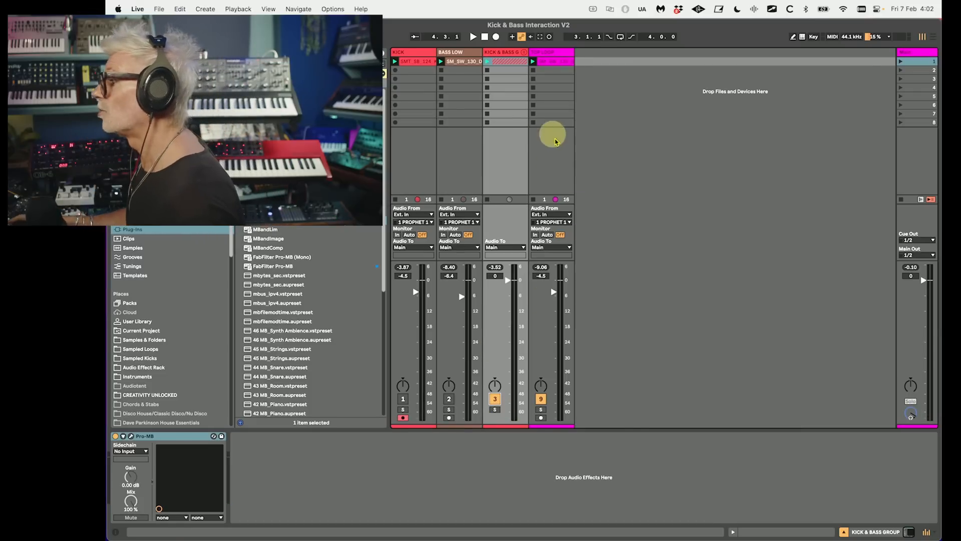
Unfold the KICK & BASS group to view its tracks, and fold it again
click(524, 52)
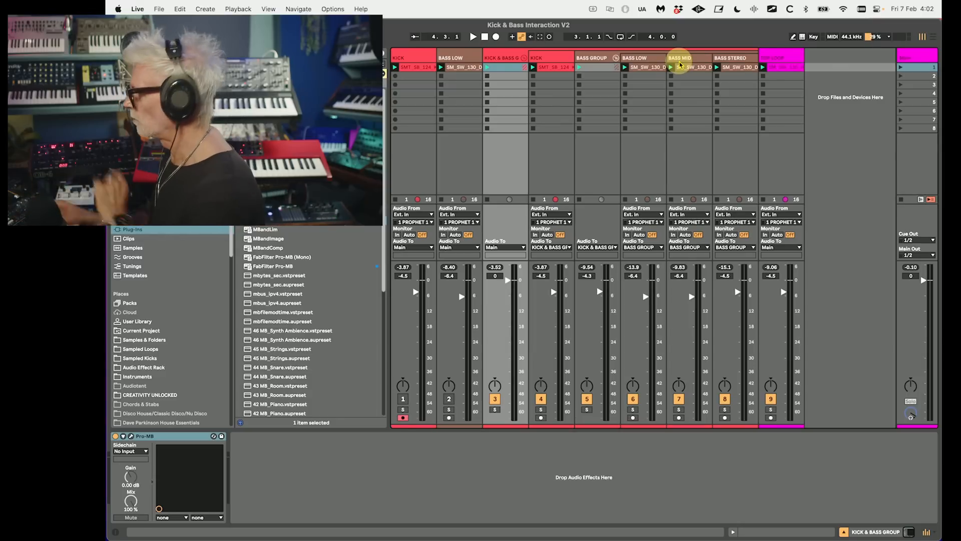
click(524, 59)
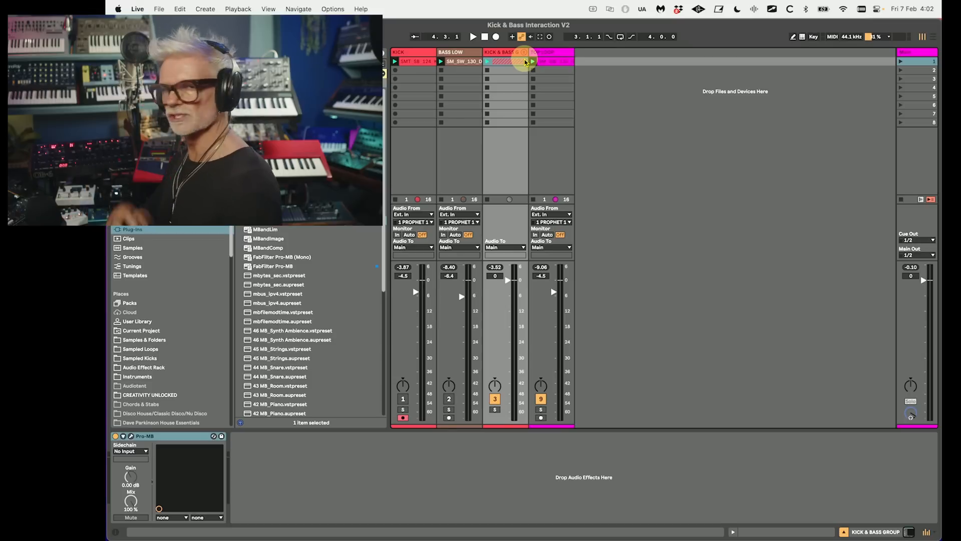